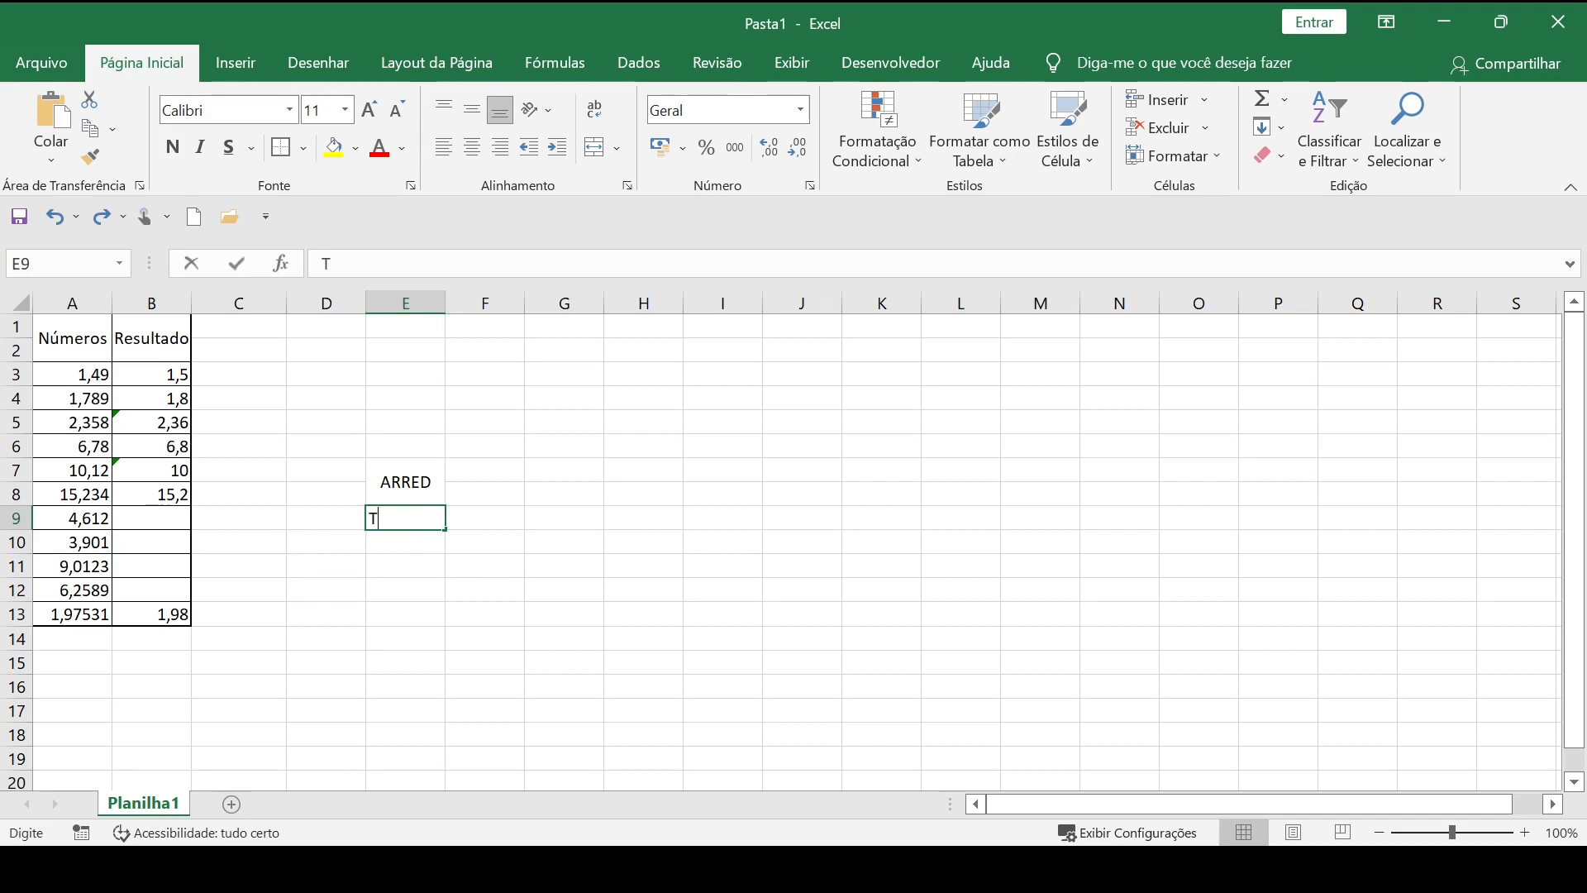
List the function names TRUNCAR and INT in cells E9 and E10 beneath ARRED.
{"action": "key", "text": "Return"}
{"action": "type", "text": "INT"}
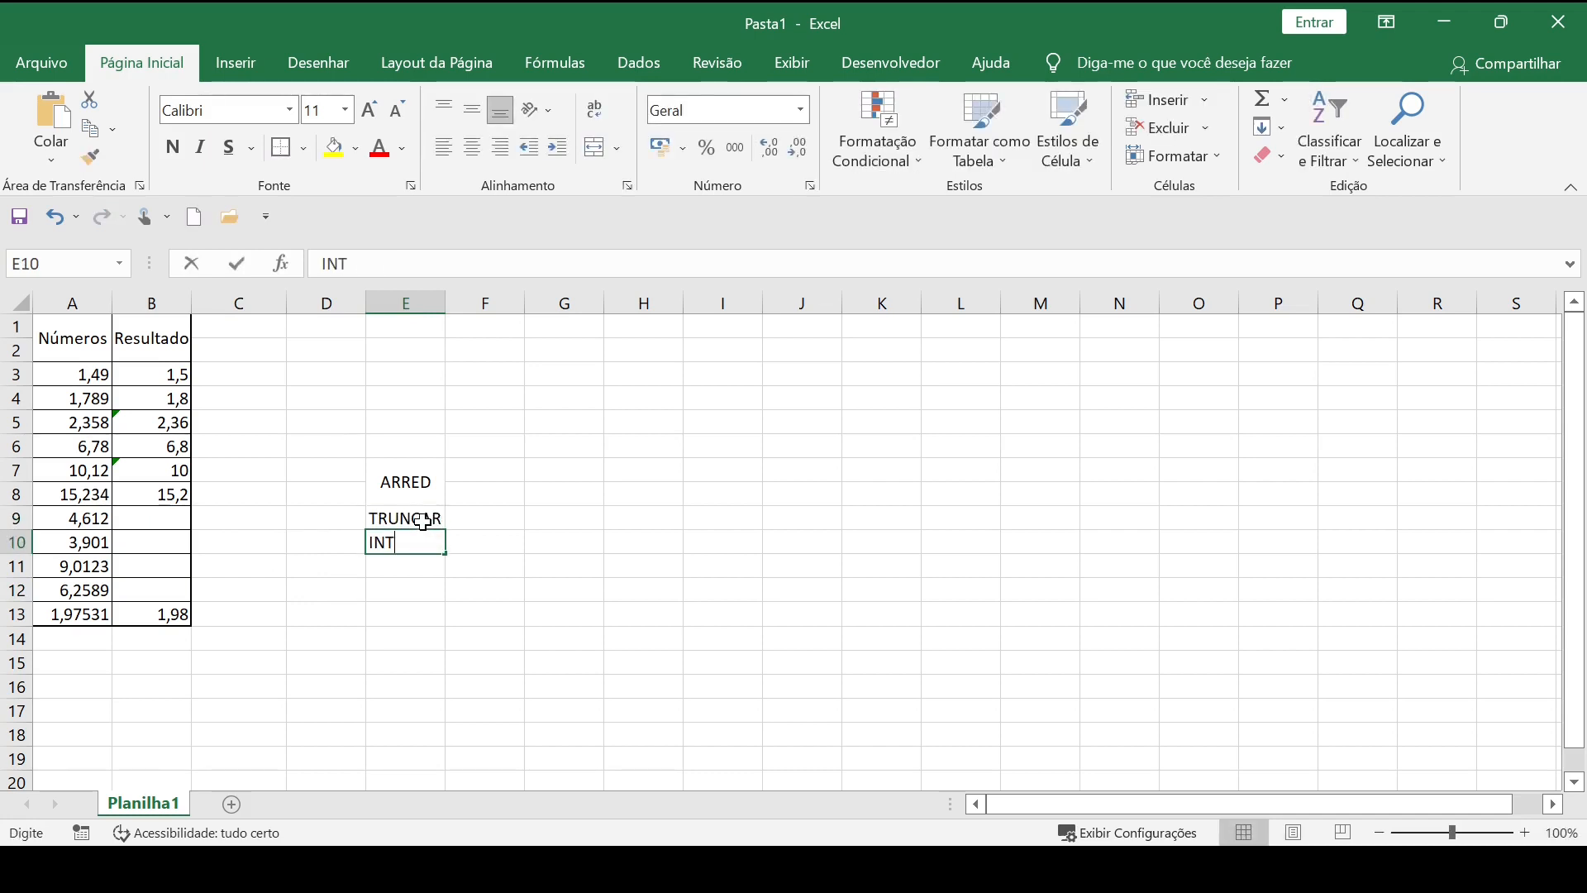
{"action": "left_click", "coordinate": [519, 666]}
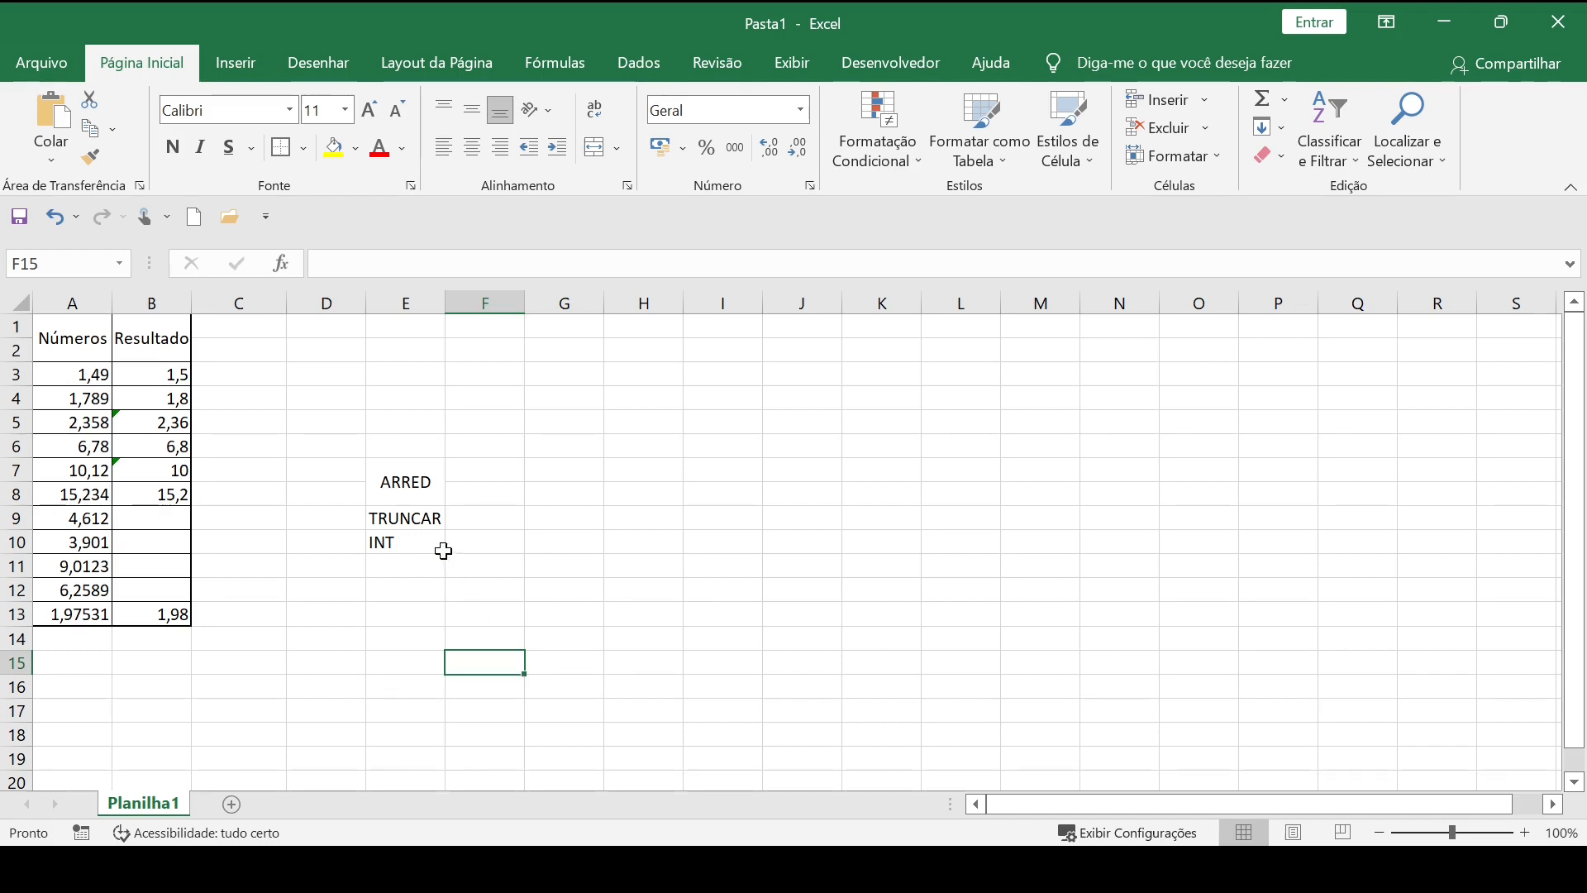
Clear the list of function names from cells E5:E12.
{"action": "left_click_drag", "start_coordinate": [407, 421], "coordinate": [388, 583]}
{"action": "key", "text": "Delete"}
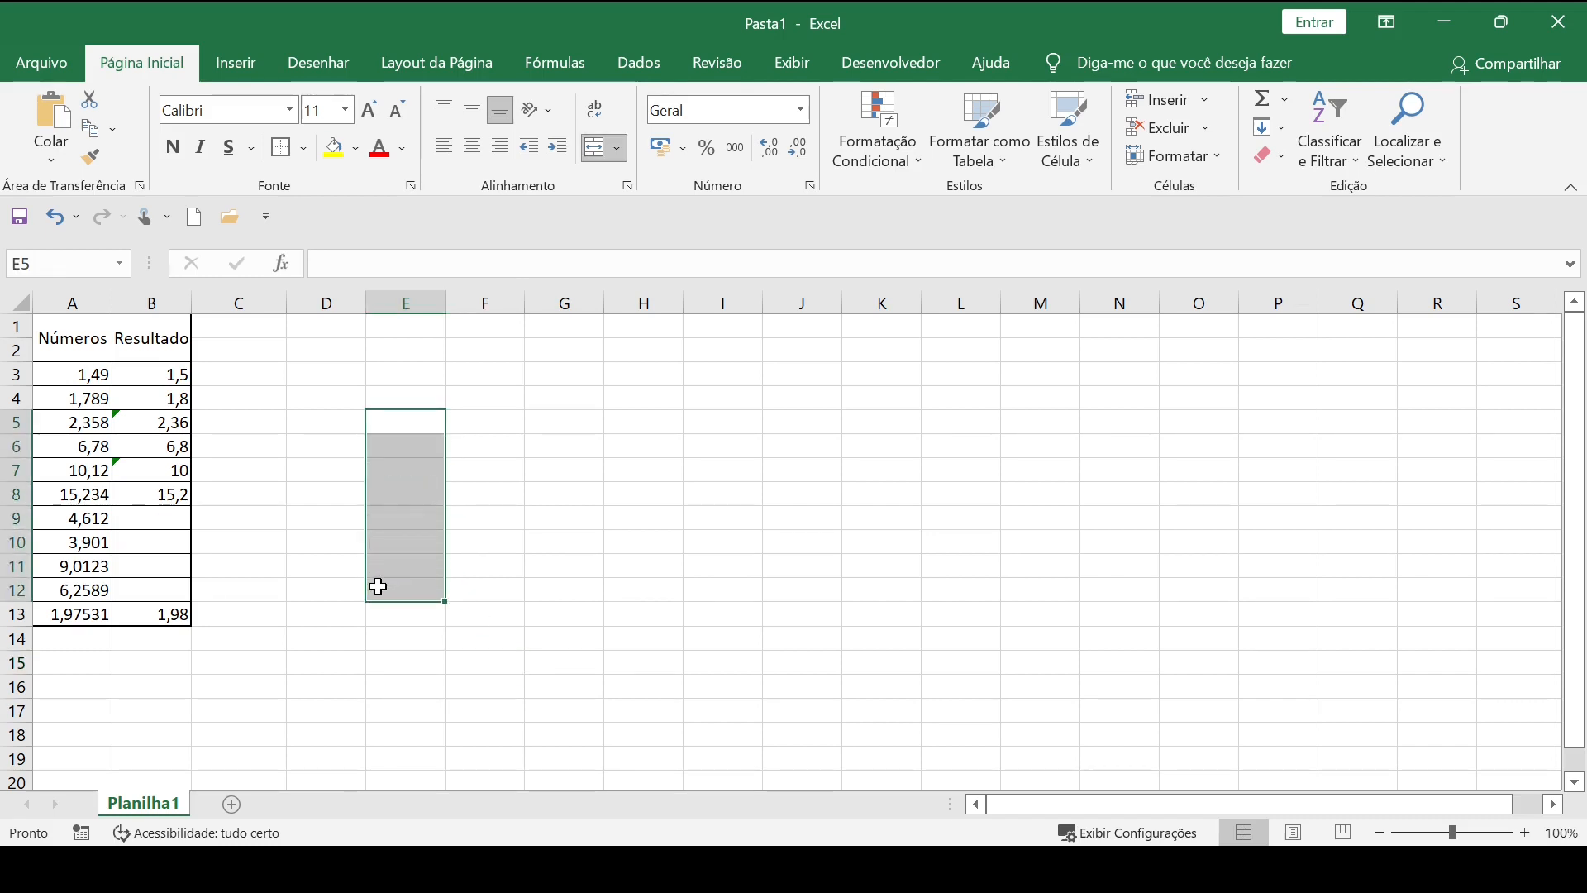
Replace the Resultado header in the merged cell B1 with ARRED.
{"action": "double_click", "coordinate": [151, 339]}
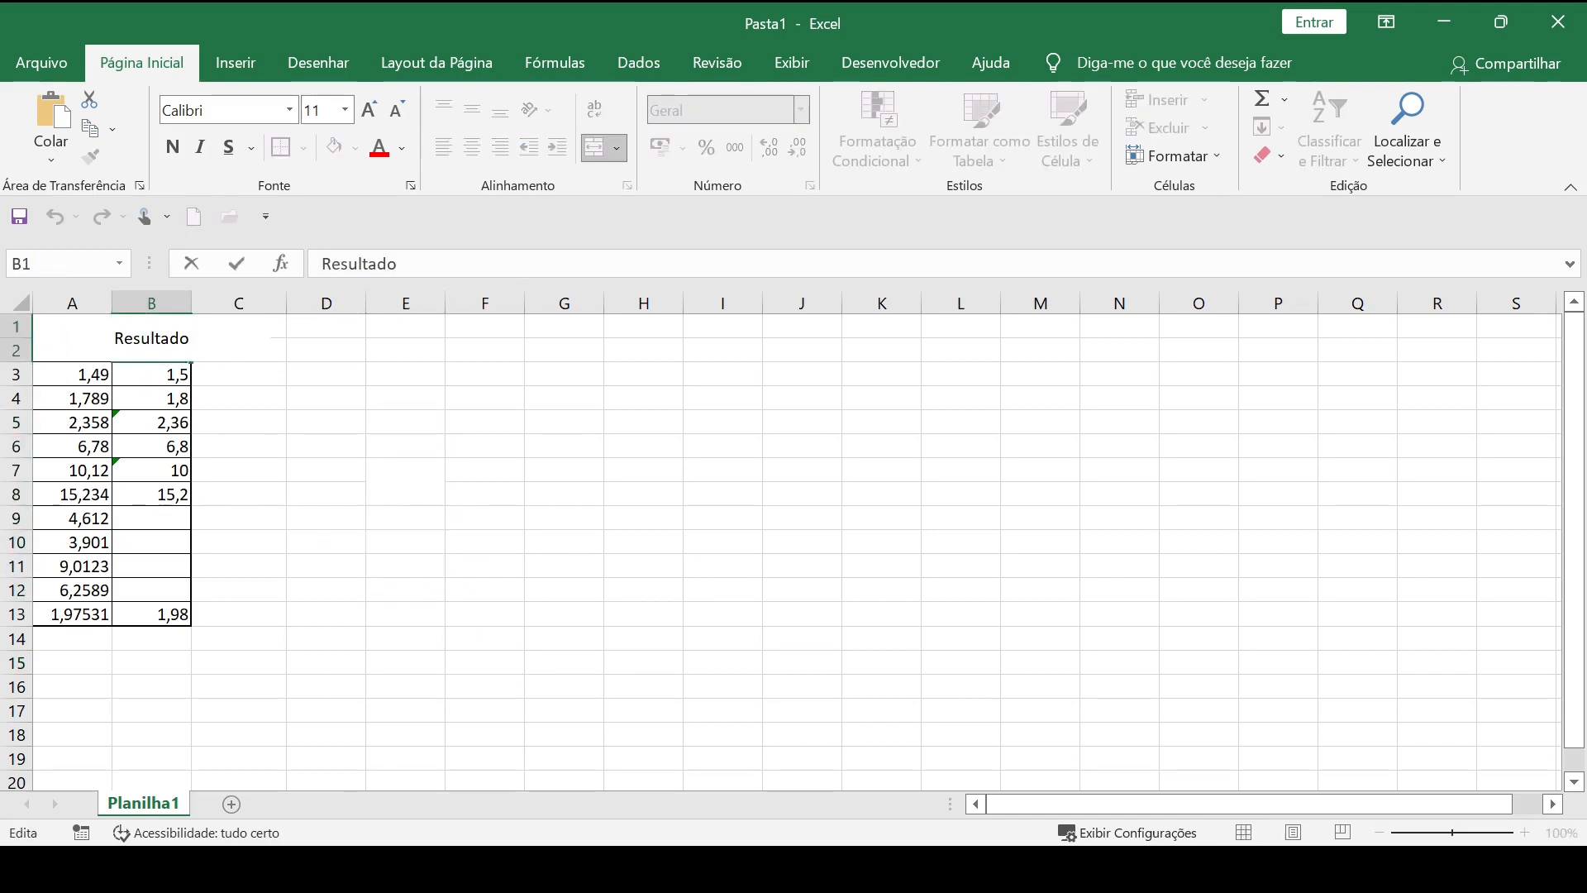
{"action": "double_click", "coordinate": [151, 339]}
{"action": "type", "text": "AR"}
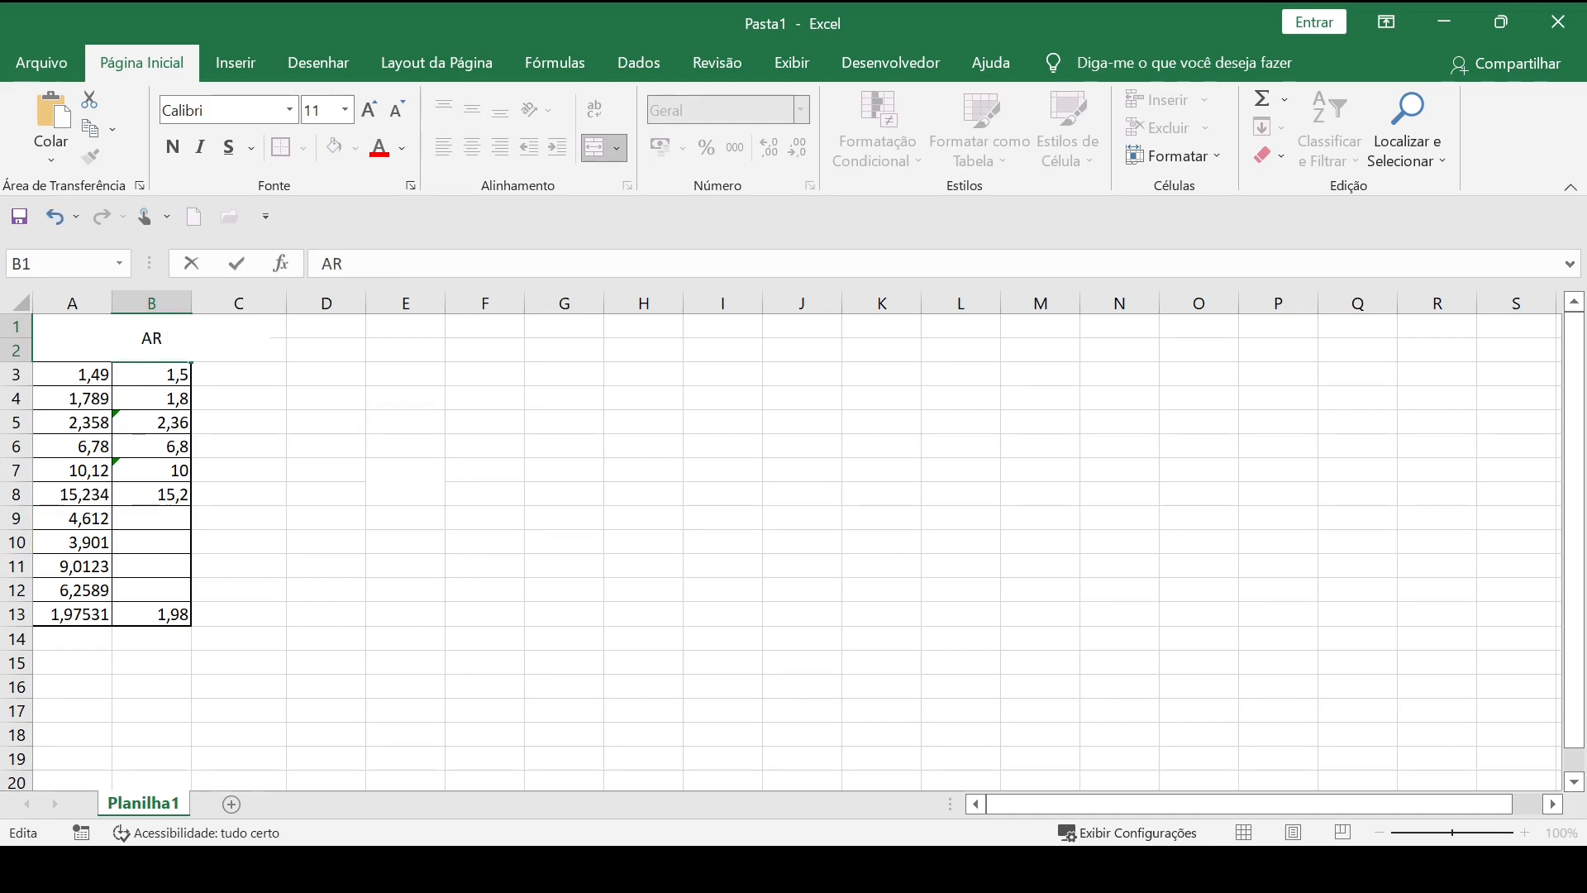
{"action": "type", "text": "RED"}
{"action": "key", "text": "Return"}
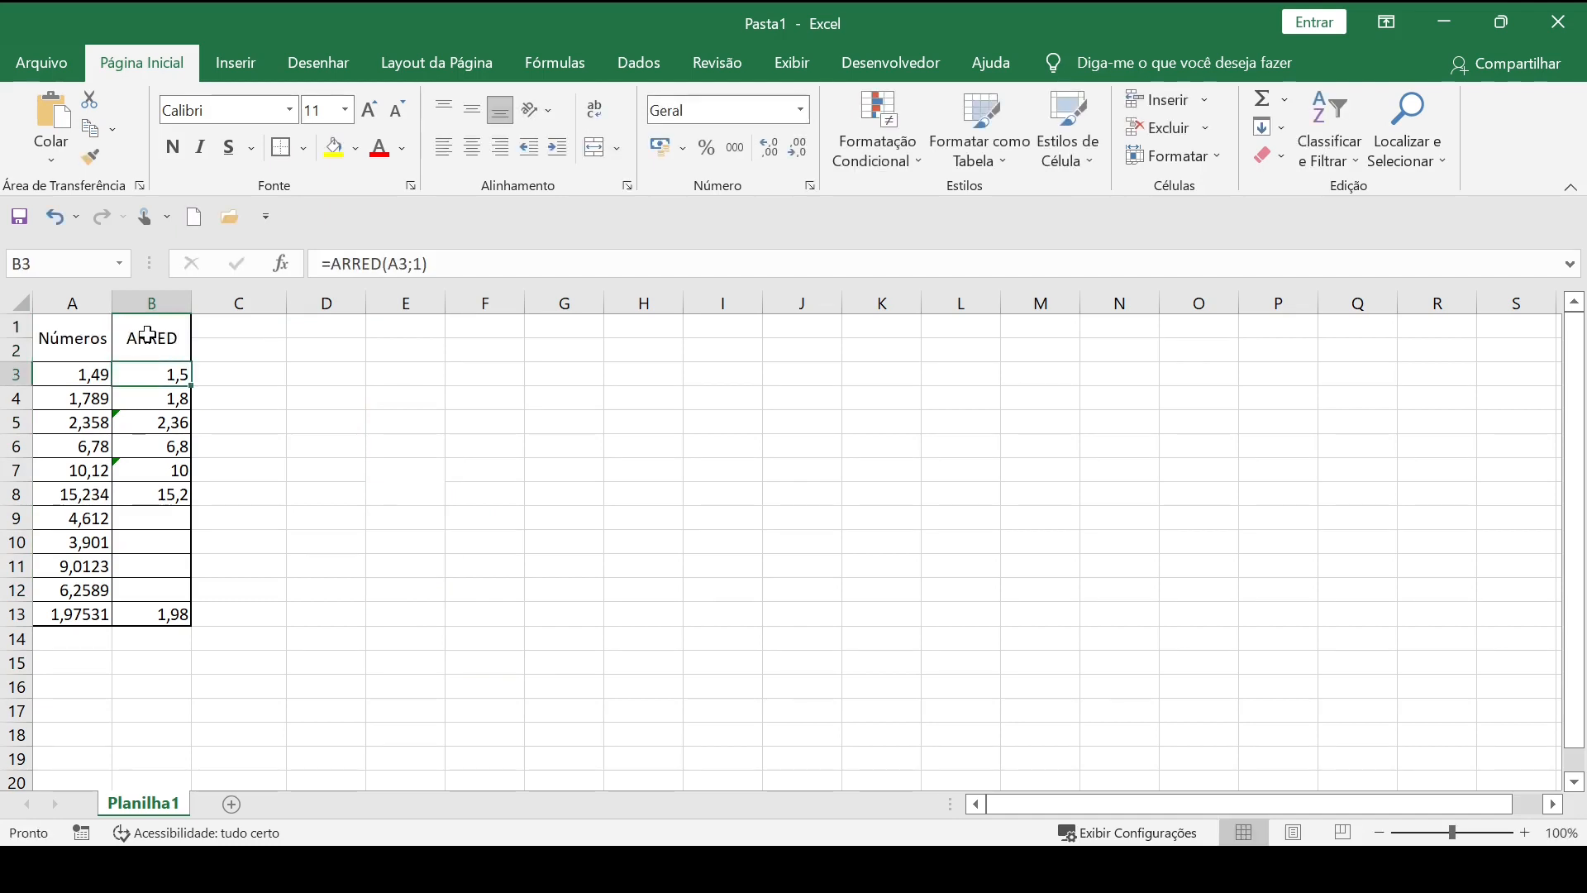
Add the column headers TRUNCAR in C1 and INT in D1.
{"action": "left_click", "coordinate": [227, 331]}
{"action": "type", "text": "TR"}
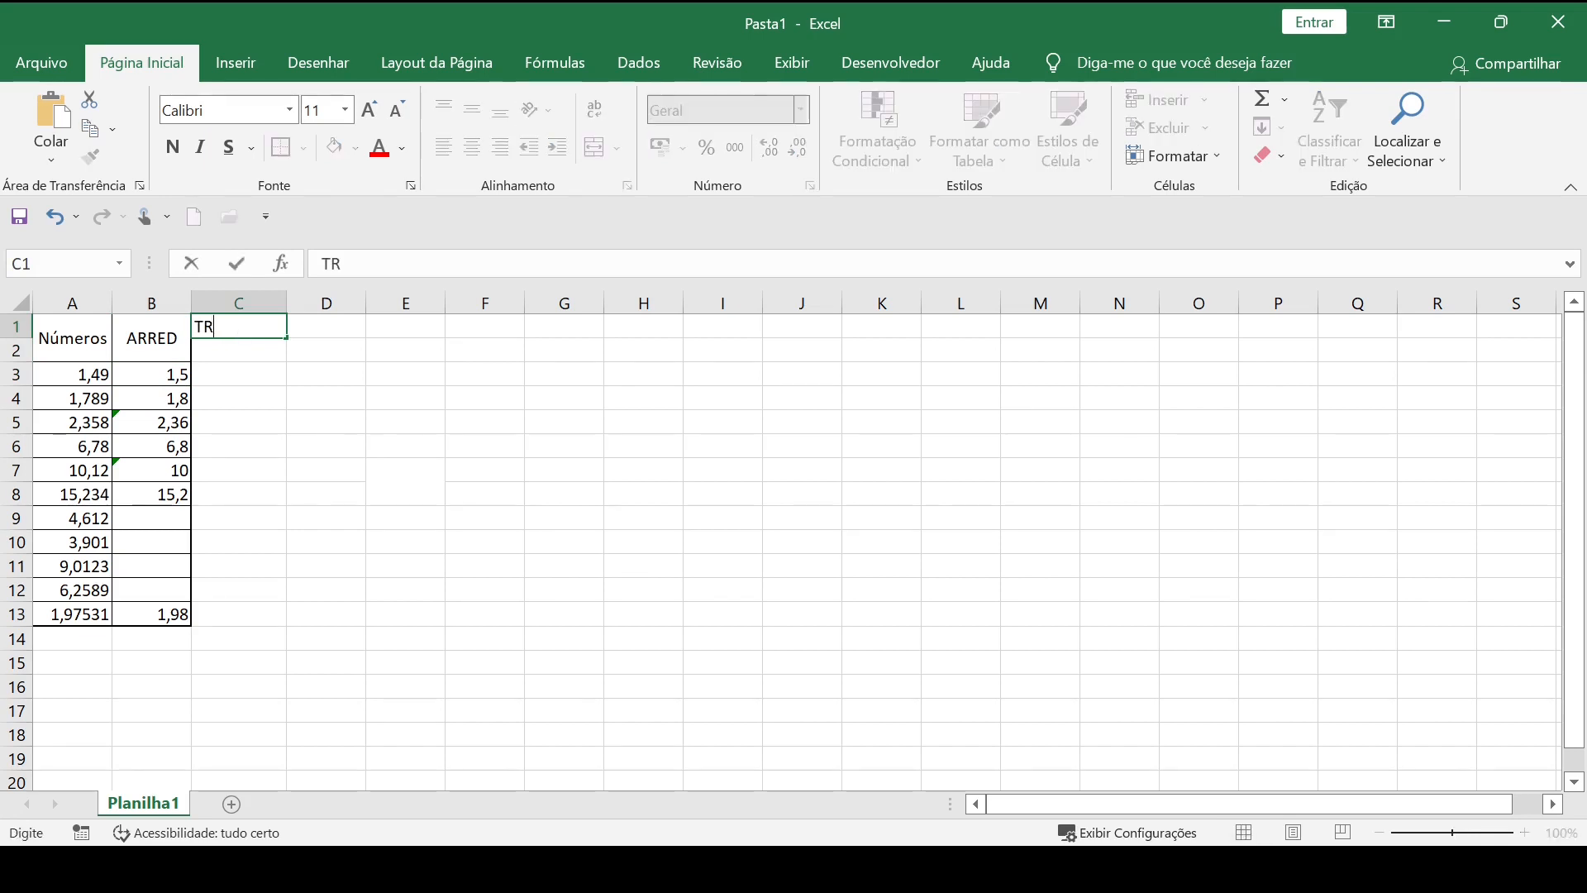
{"action": "type", "text": "UNCAR"}
{"action": "key", "text": "Tab"}
{"action": "type", "text": "IN"}
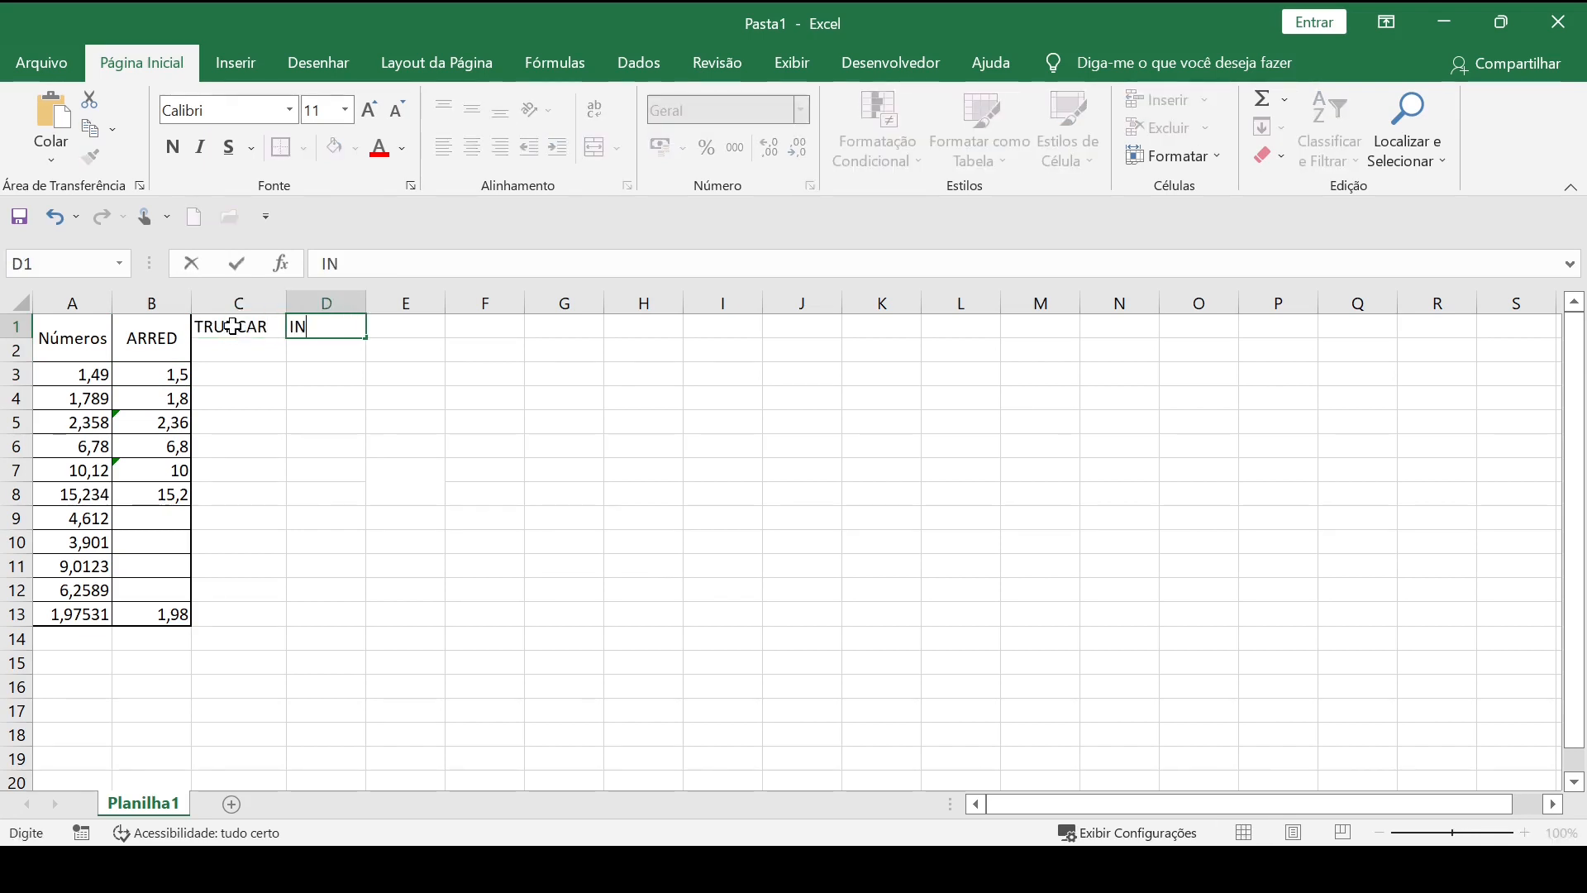
{"action": "type", "text": "T"}
Merge and center the TRUNCAR header across C1:C2 and the INT header across D1:D2, both with middle vertical alignment.
{"action": "left_click", "coordinate": [233, 326]}
{"action": "left_click_drag", "start_coordinate": [233, 327], "coordinate": [232, 352]}
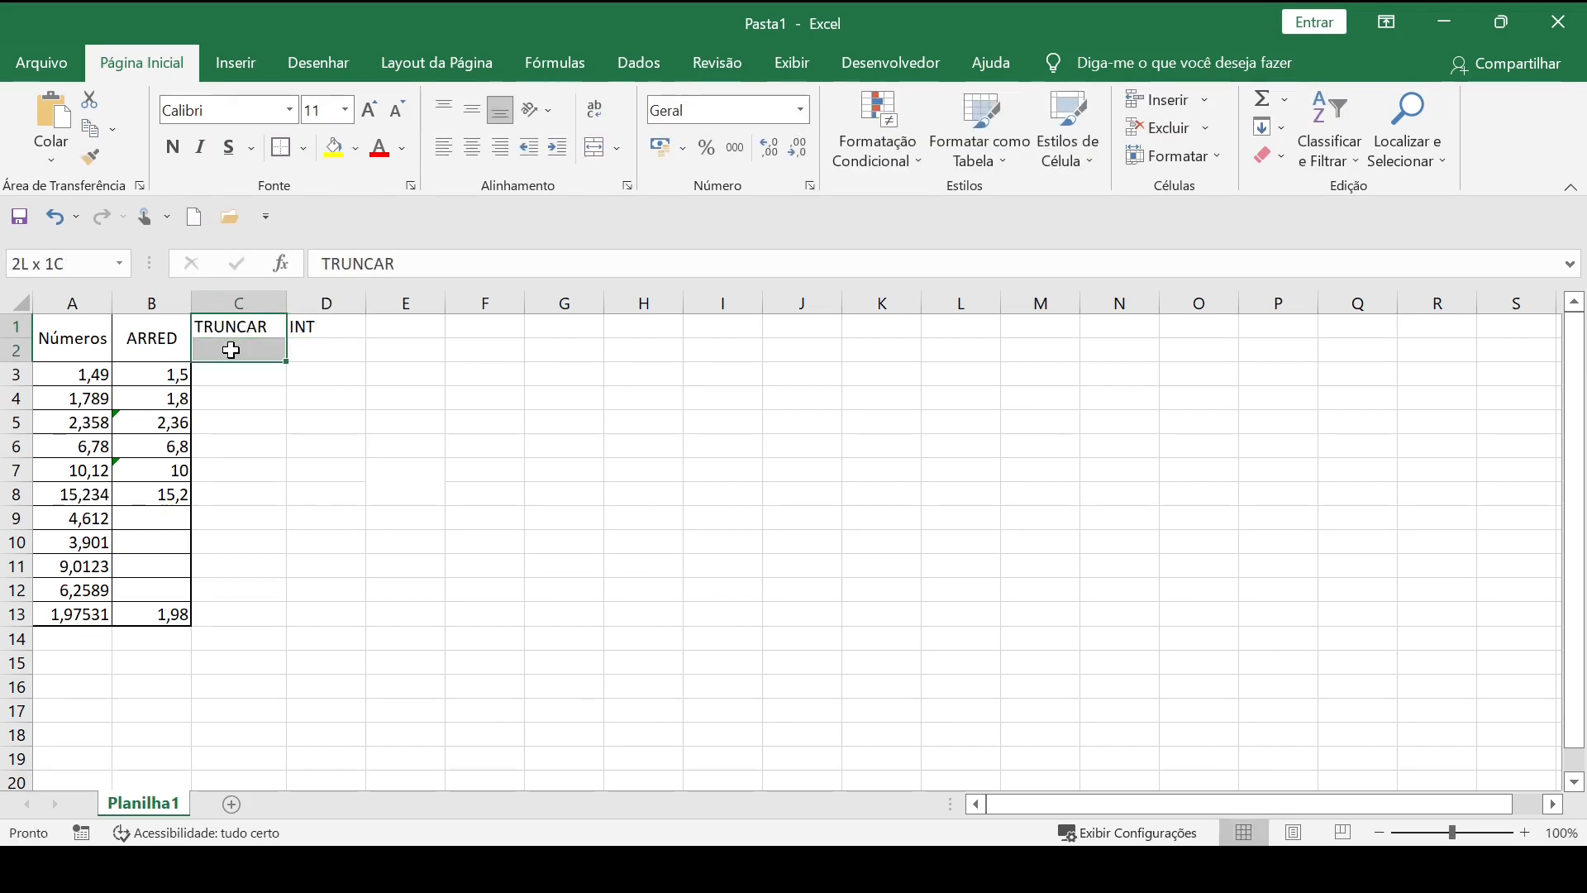
{"action": "left_click", "coordinate": [597, 148]}
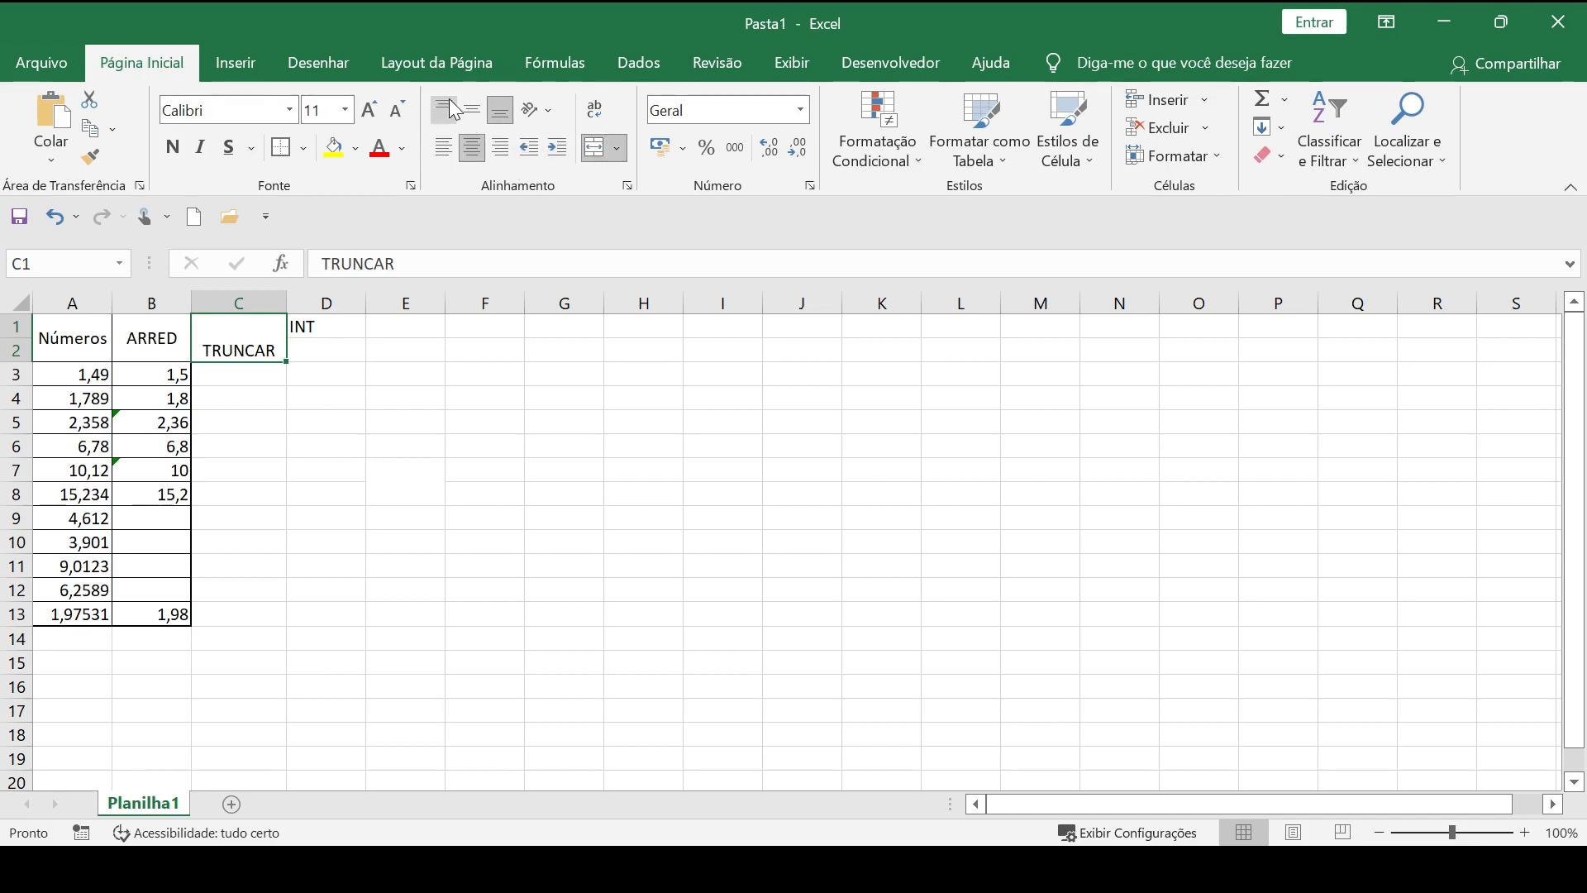
{"action": "left_click", "coordinate": [444, 106]}
{"action": "left_click", "coordinate": [472, 109]}
{"action": "left_click_drag", "start_coordinate": [301, 330], "coordinate": [330, 350]}
{"action": "left_click", "coordinate": [589, 157]}
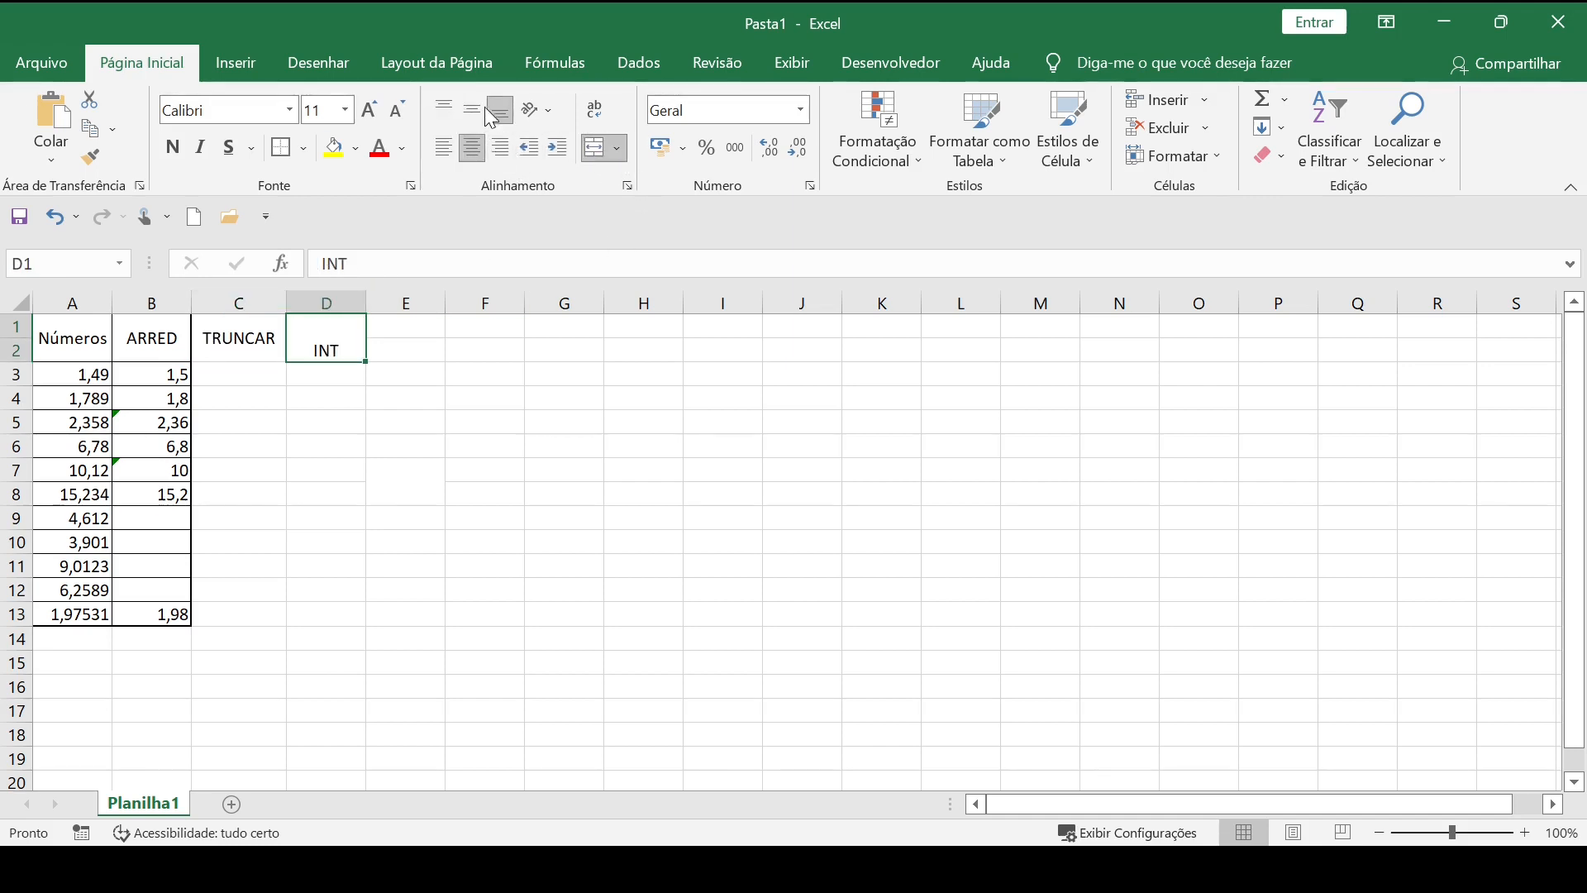
{"action": "left_click", "coordinate": [472, 109]}
Apply all borders plus a thick outside border to the table range A1:D13.
{"action": "left_click_drag", "start_coordinate": [47, 323], "coordinate": [326, 613]}
{"action": "left_click", "coordinate": [304, 148]}
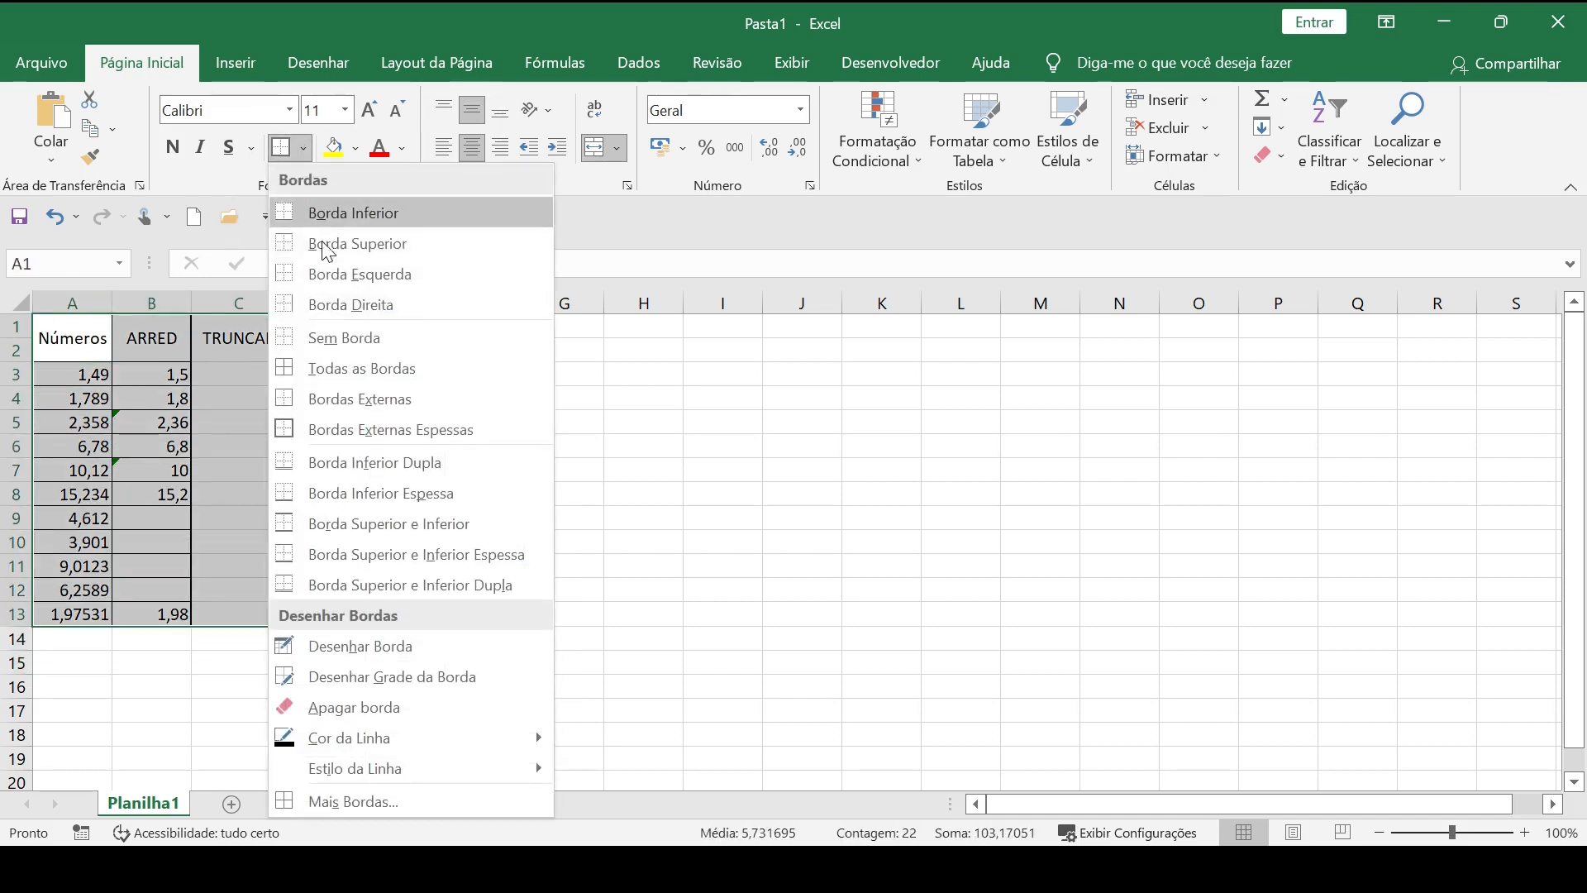
{"action": "left_click", "coordinate": [330, 368]}
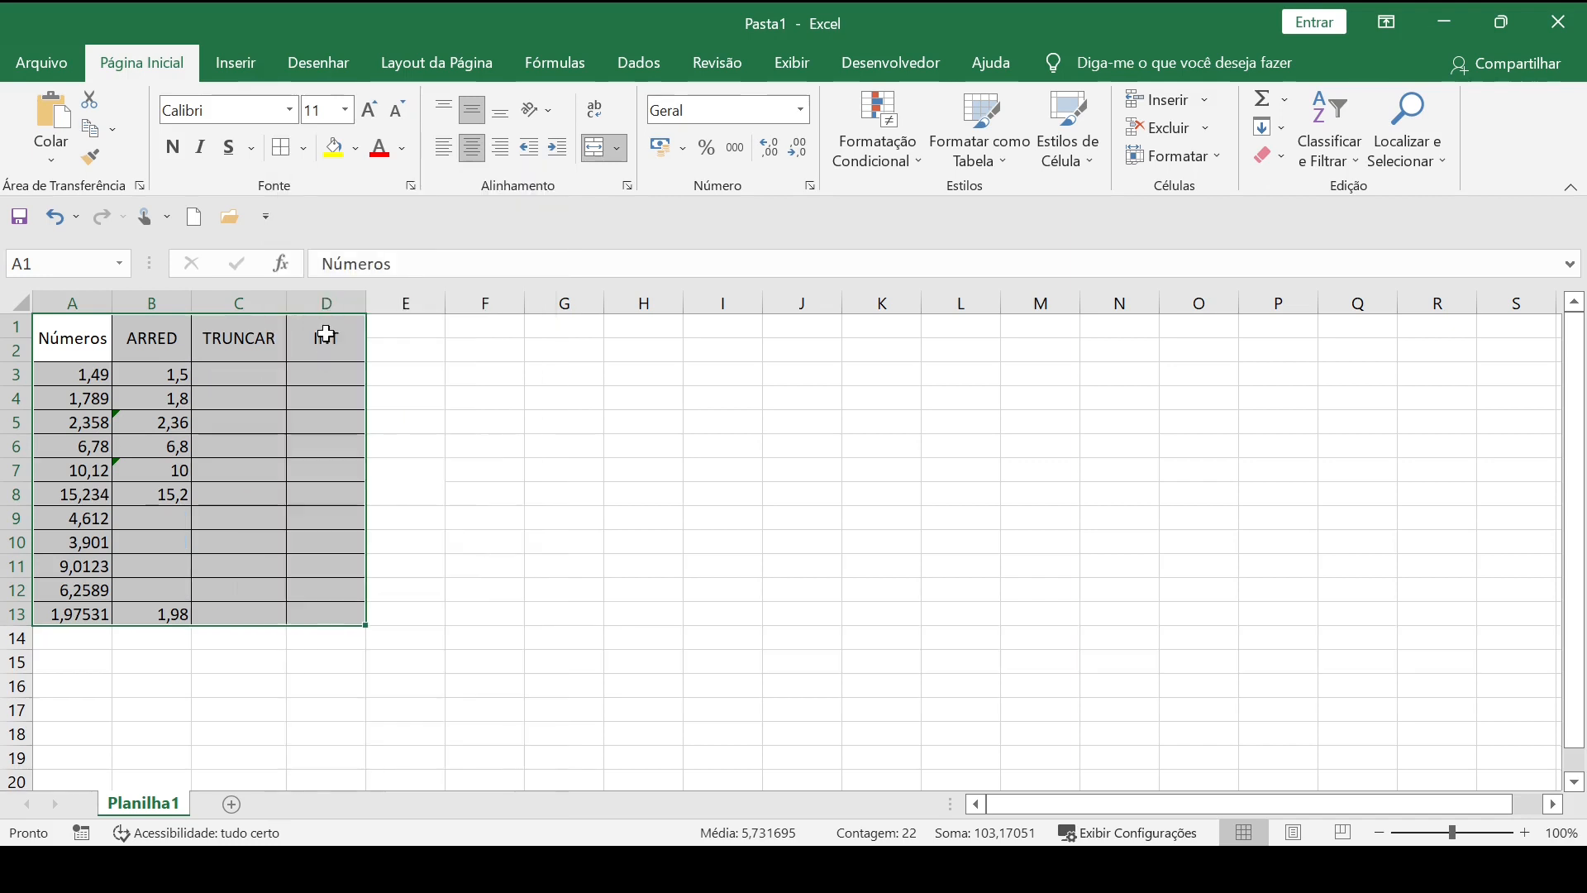
{"action": "left_click", "coordinate": [315, 153]}
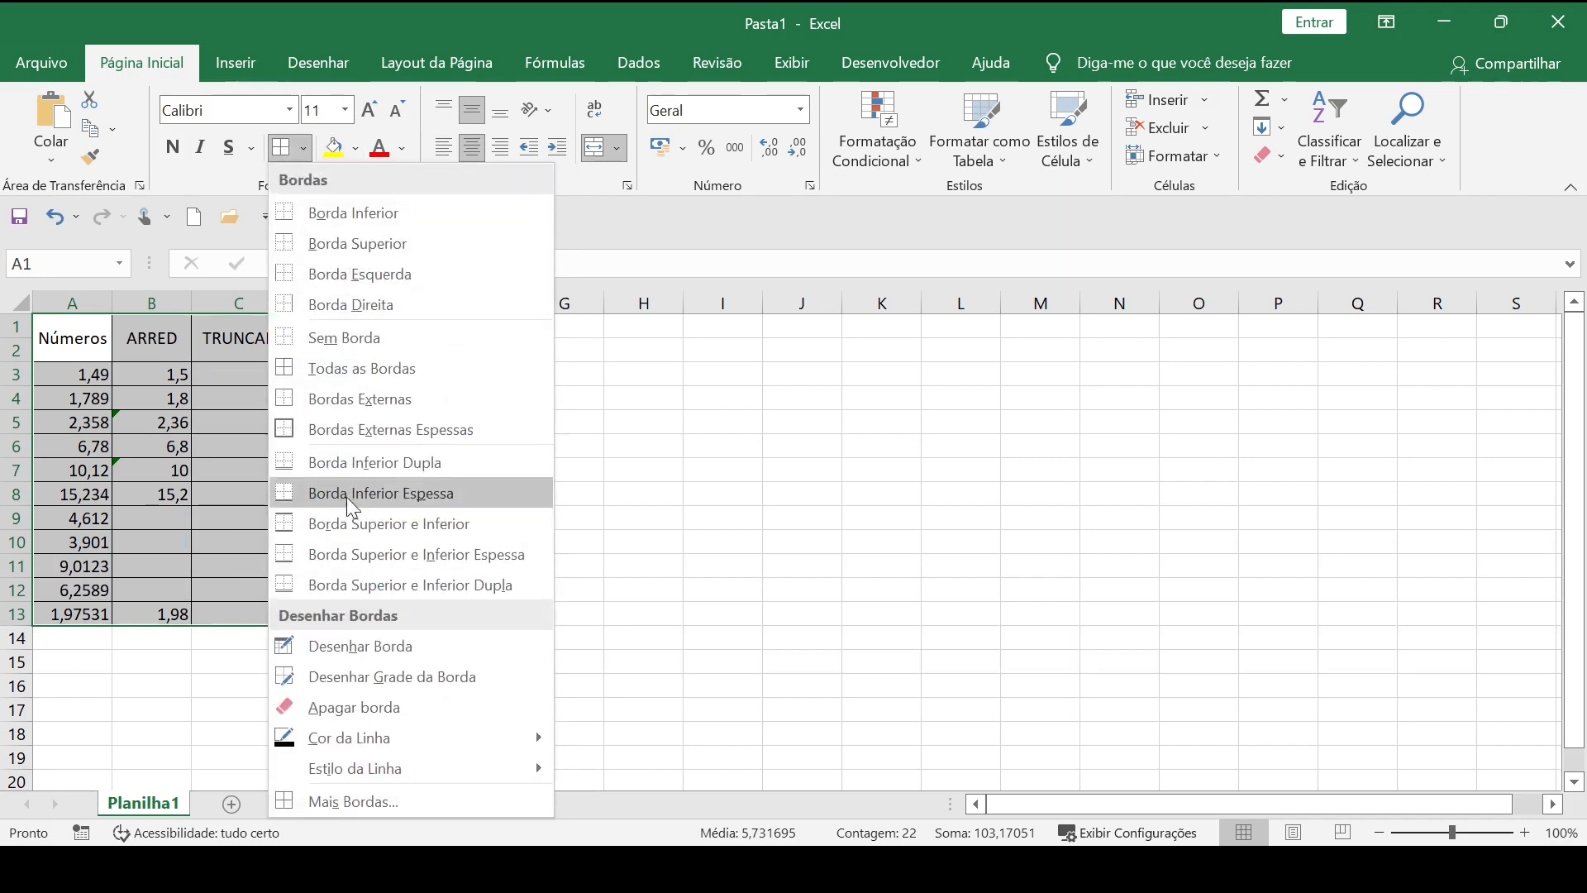
{"action": "left_click", "coordinate": [346, 438]}
{"action": "left_click", "coordinate": [584, 494]}
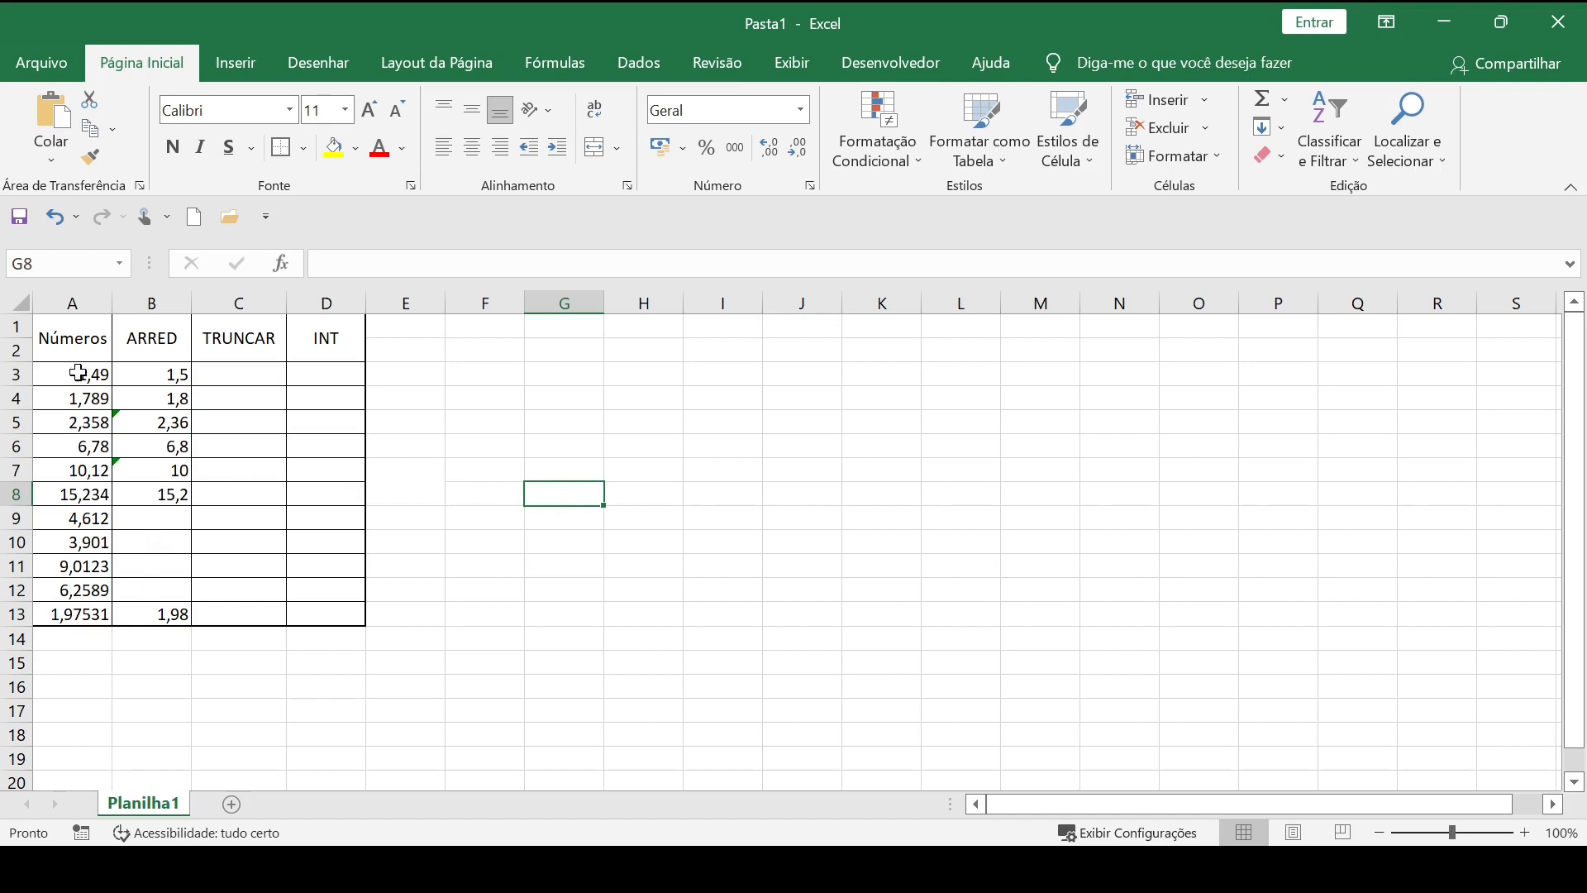
{"action": "left_click", "coordinate": [237, 373]}
{"action": "type", "text": "tru"}
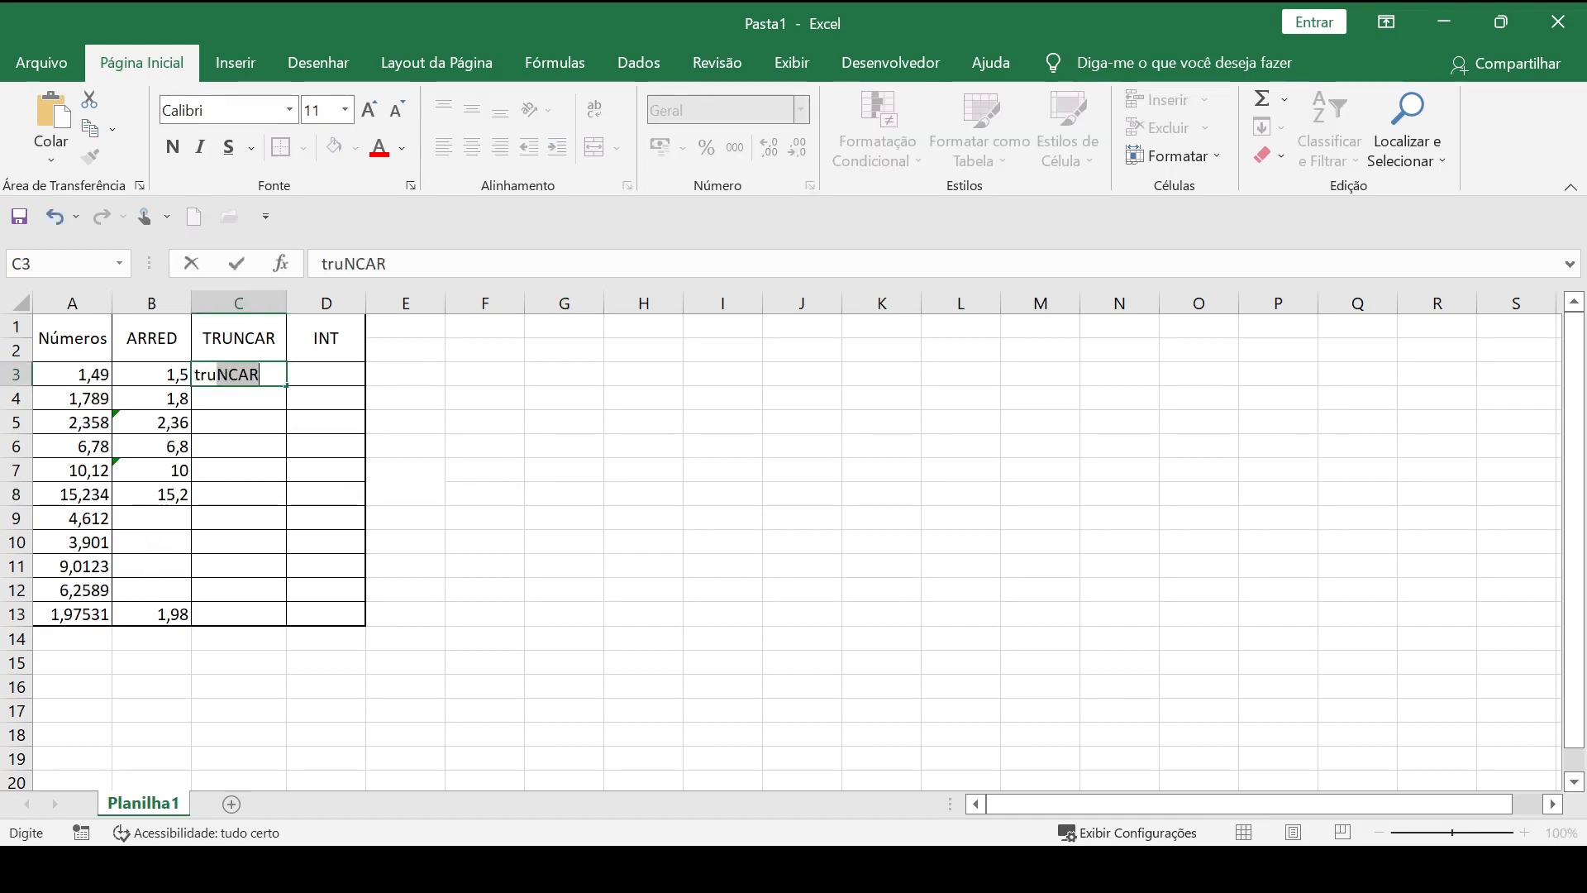
{"action": "key", "text": "BackSpace"}
{"action": "key", "text": "BackSpace"}
{"action": "key", "text": "BackSpace"}
Enter =TRUNCAR(A3;1) in C3 to truncate the first number to one decimal place, and compare it with the ARRED formula in B3.
{"action": "key", "text": "BackSpace"}
{"action": "type", "text": "=truc"}
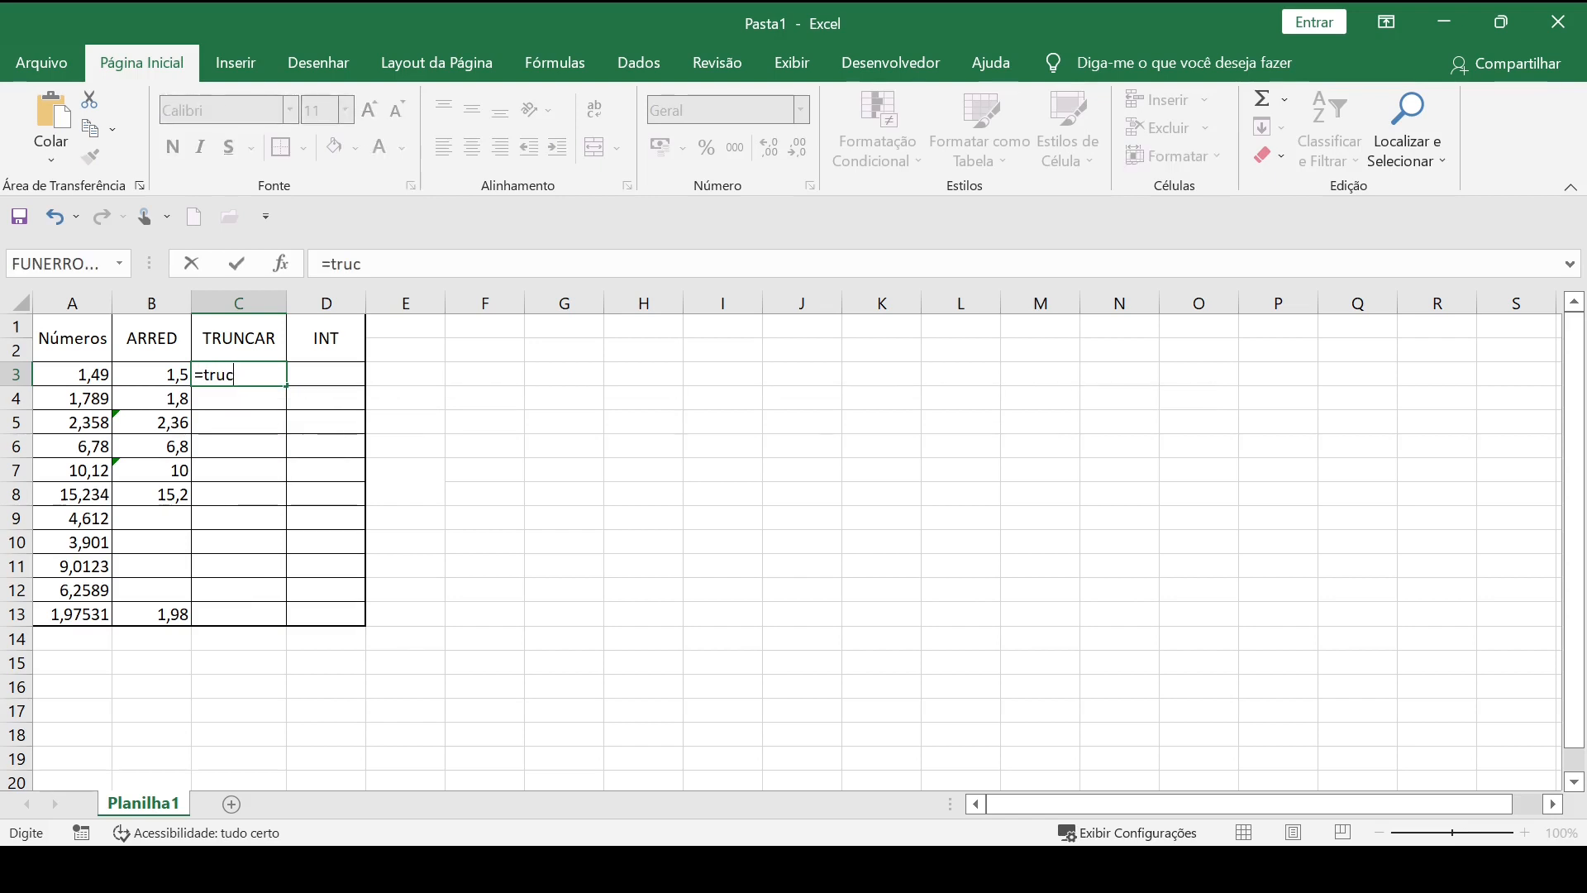
{"action": "key", "text": "BackSpace"}
{"action": "key", "text": "Tab"}
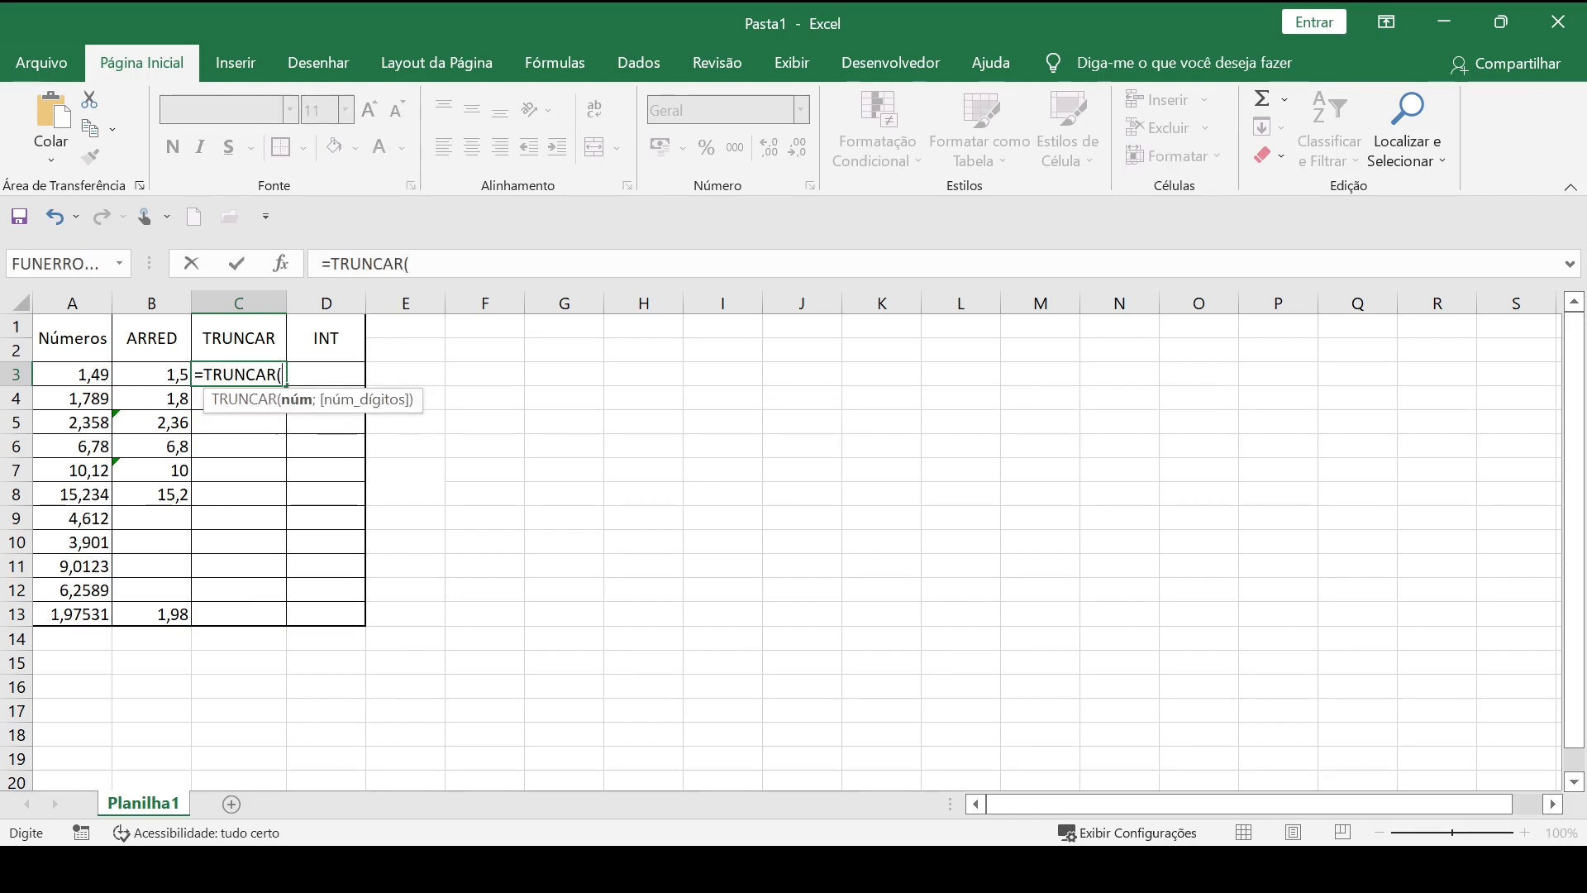
{"action": "key", "text": "BackSpace"}
{"action": "key", "text": "BackSpace"}
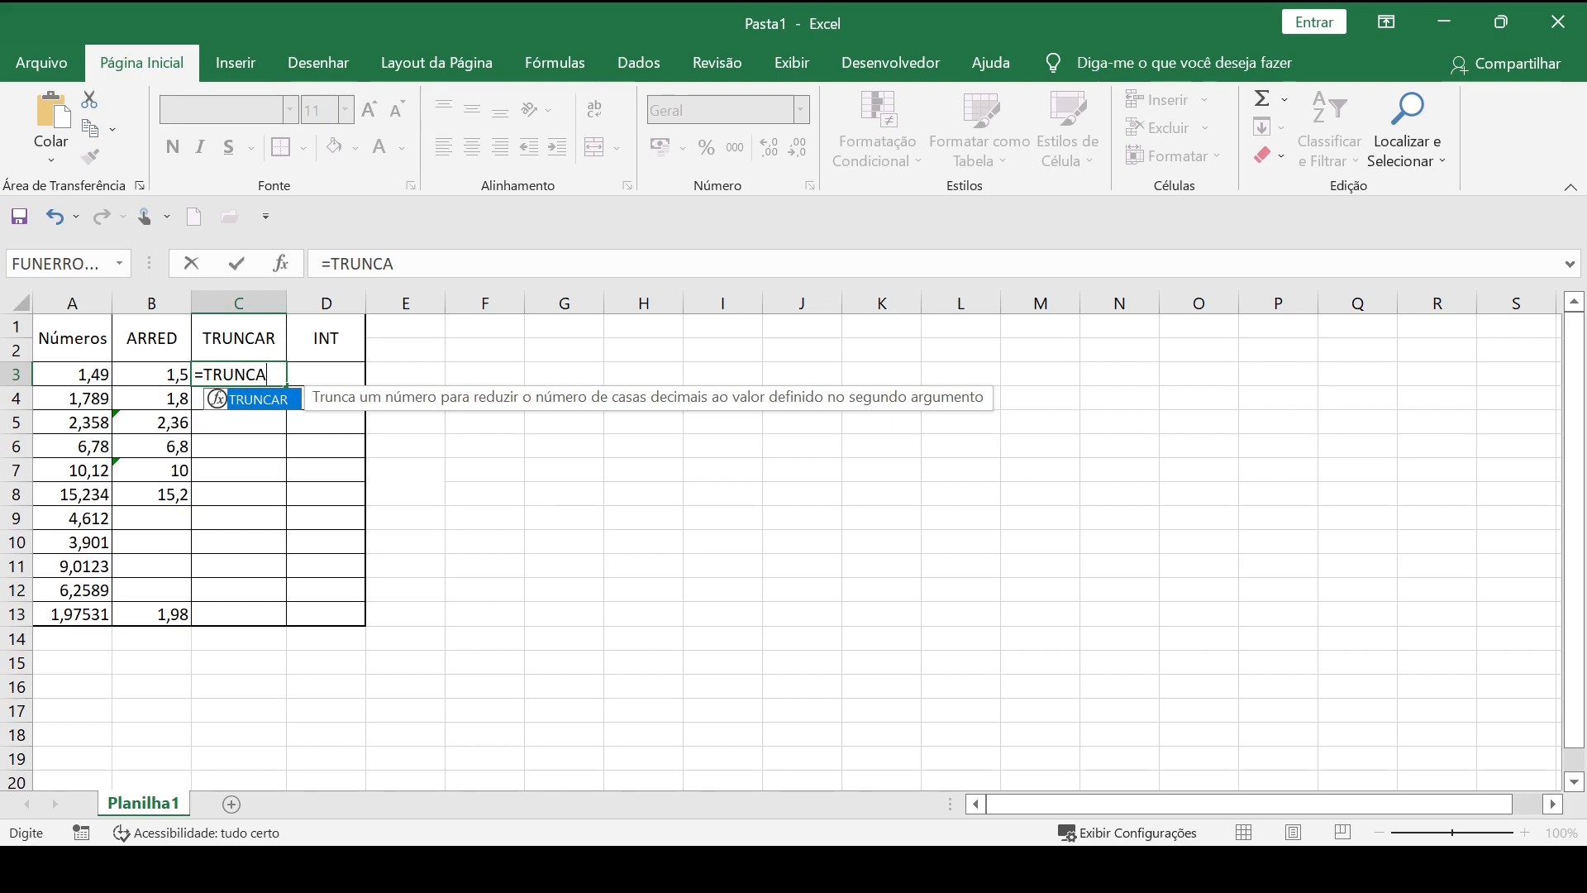
{"action": "key", "text": "Tab"}
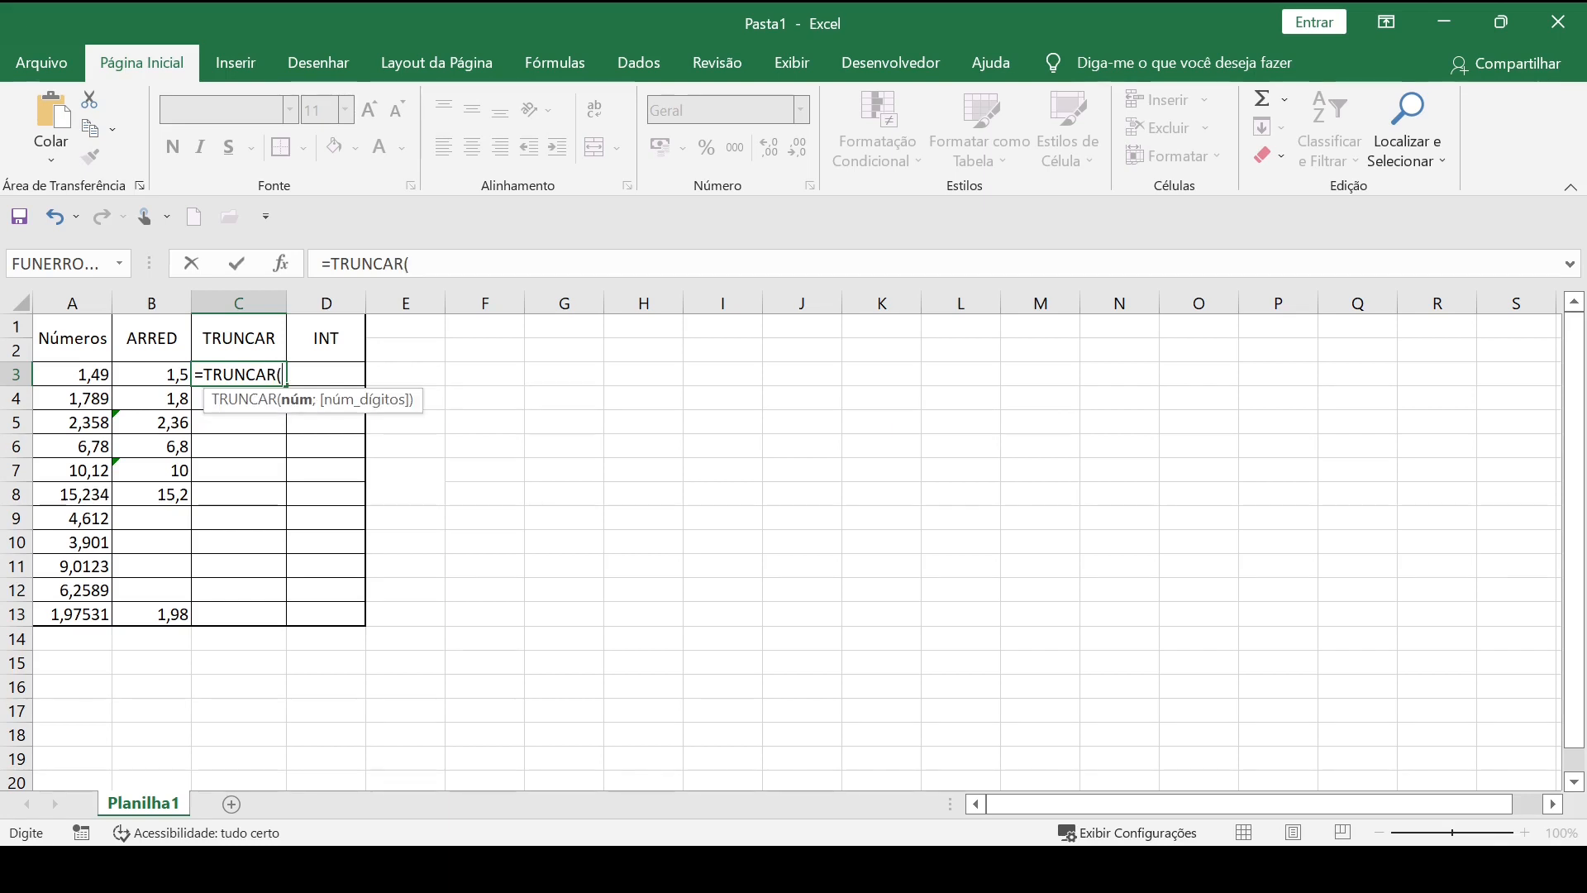
{"action": "left_click", "coordinate": [79, 374]}
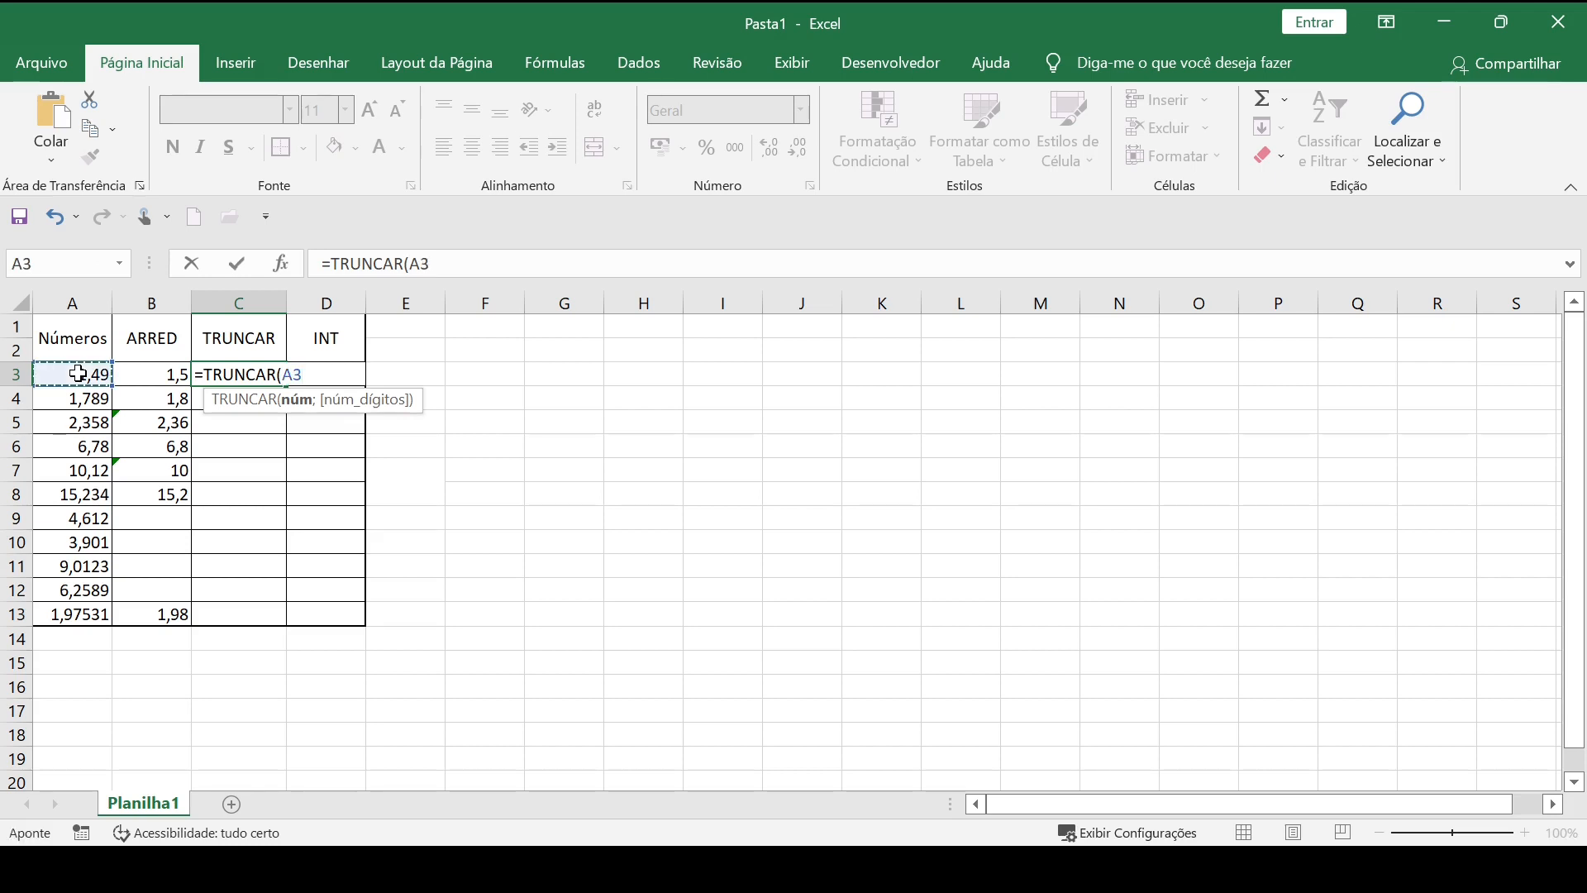
{"action": "type", "text": ";"}
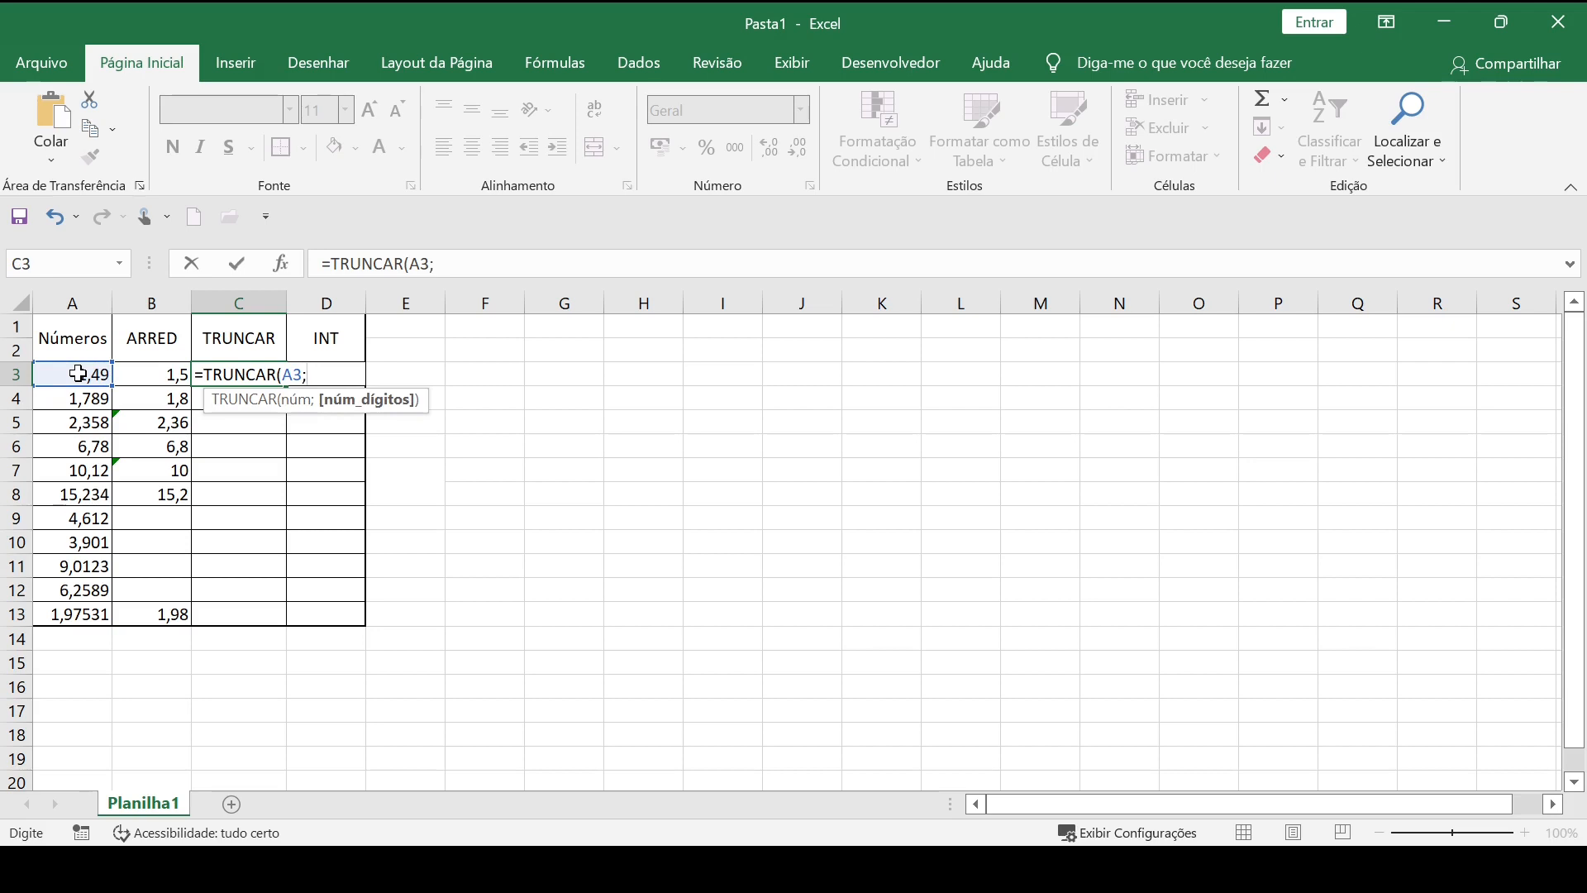
{"action": "type", "text": "1)"}
{"action": "key", "text": "Return"}
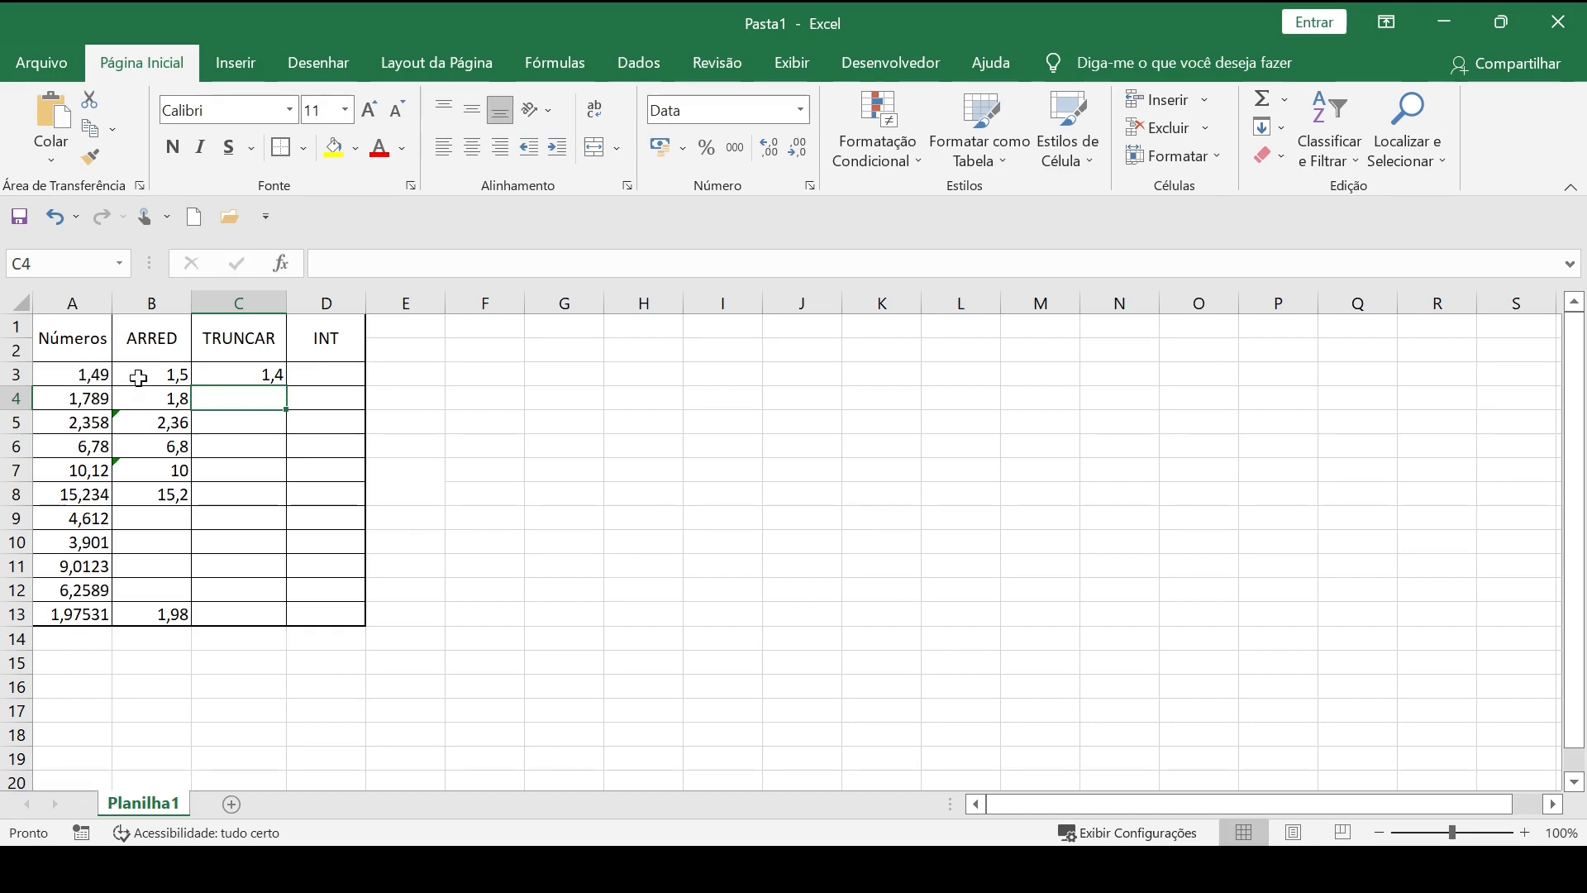
{"action": "left_click", "coordinate": [166, 369]}
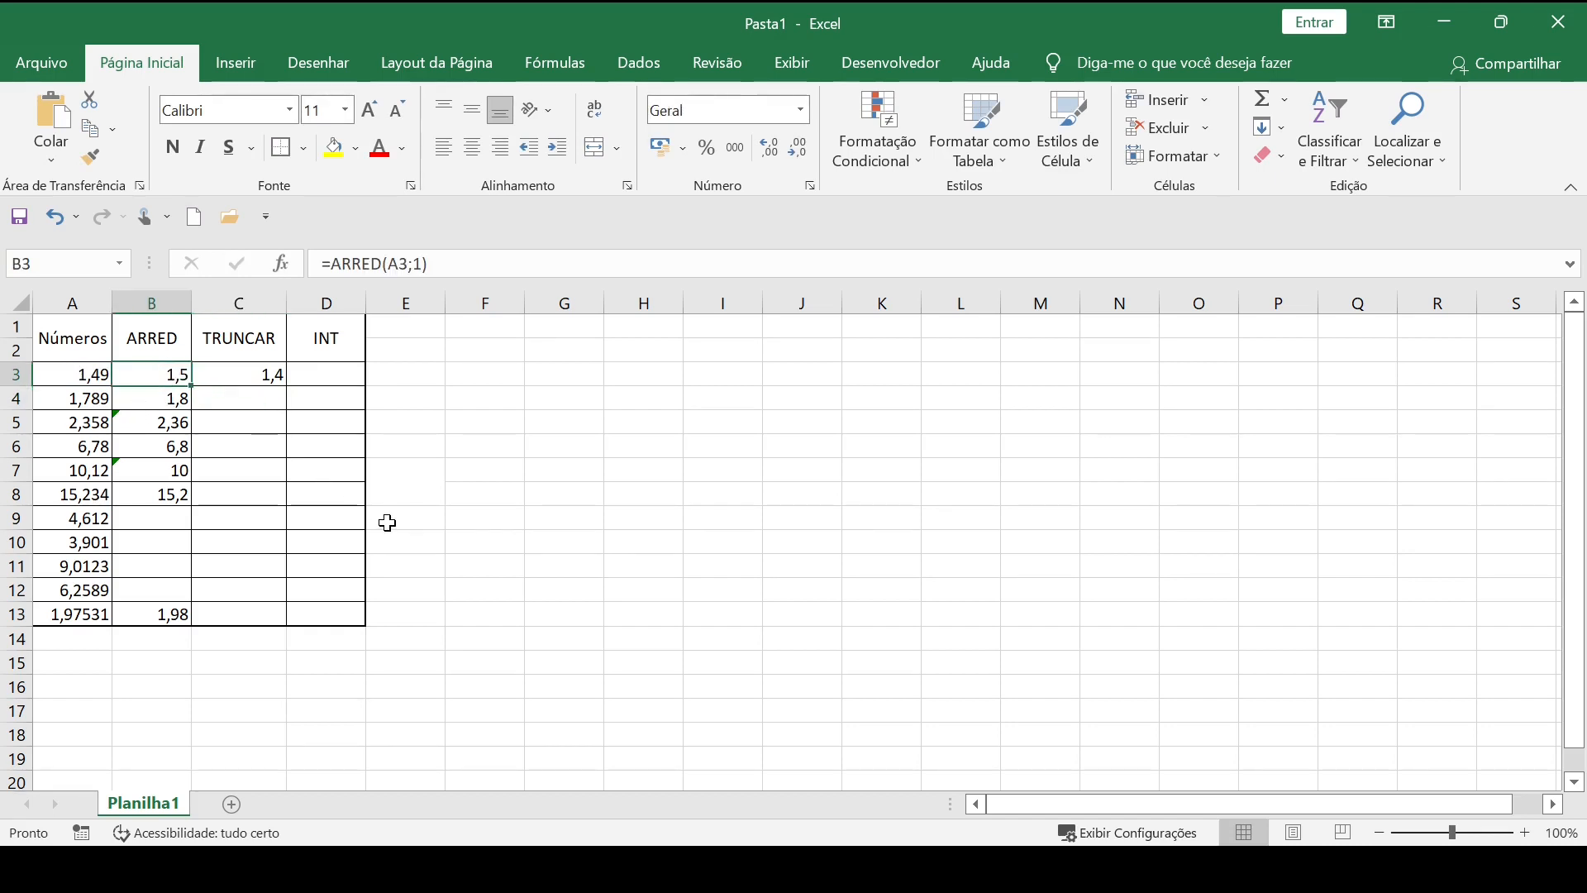
{"action": "left_click", "coordinate": [224, 379]}
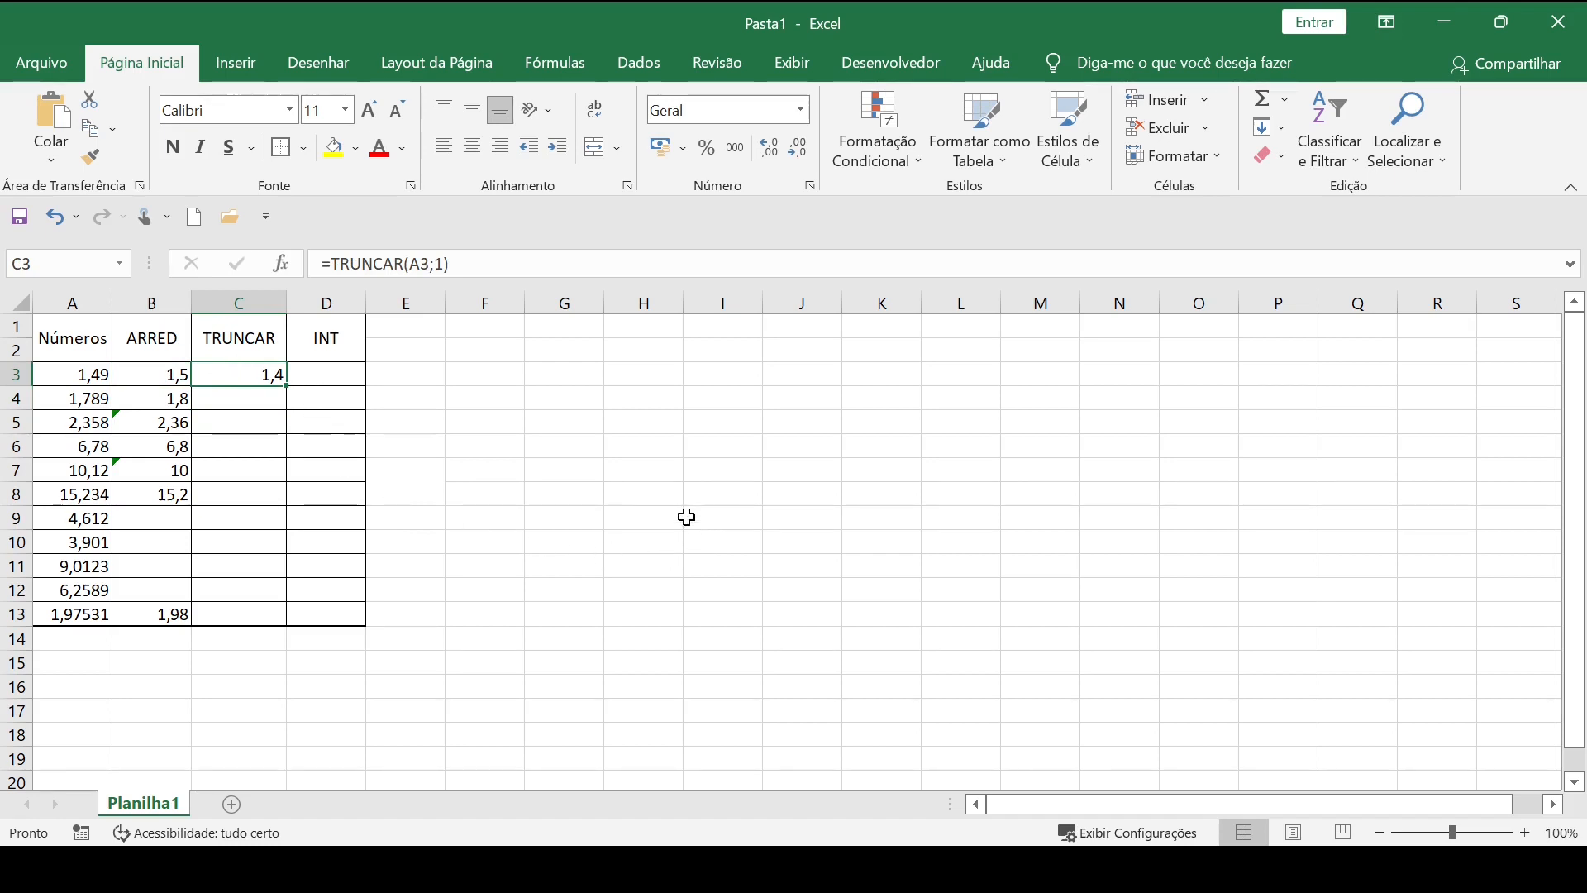
Enter a TRUNCAR formula in C4 that truncates A4 to 1 decimal place.
{"action": "left_click", "coordinate": [220, 400]}
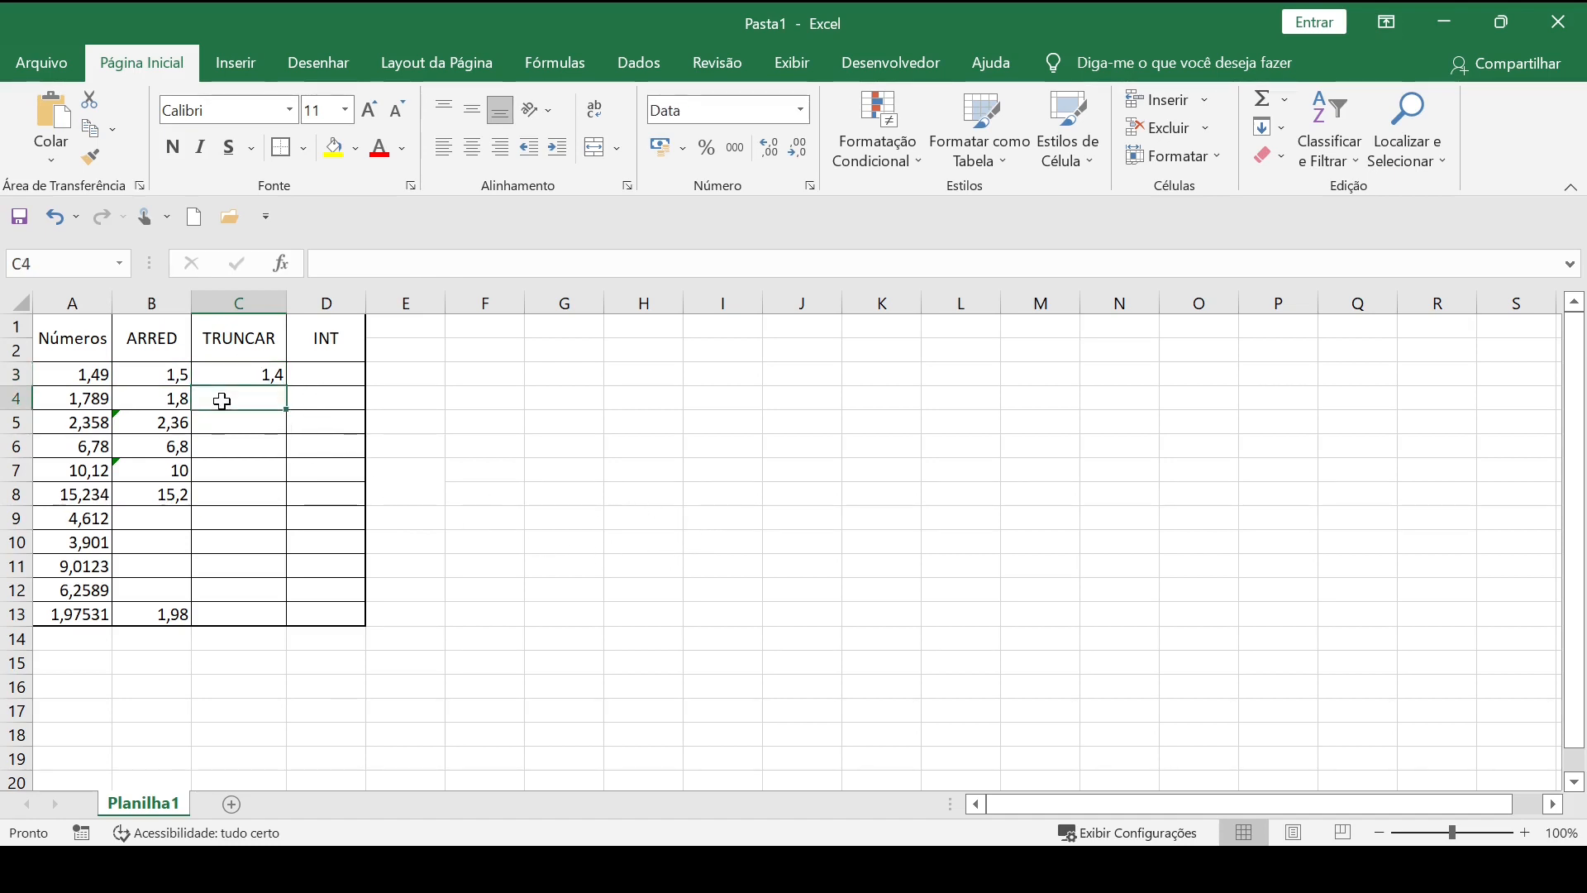
{"action": "type", "text": "=tru"}
{"action": "key", "text": "Tab"}
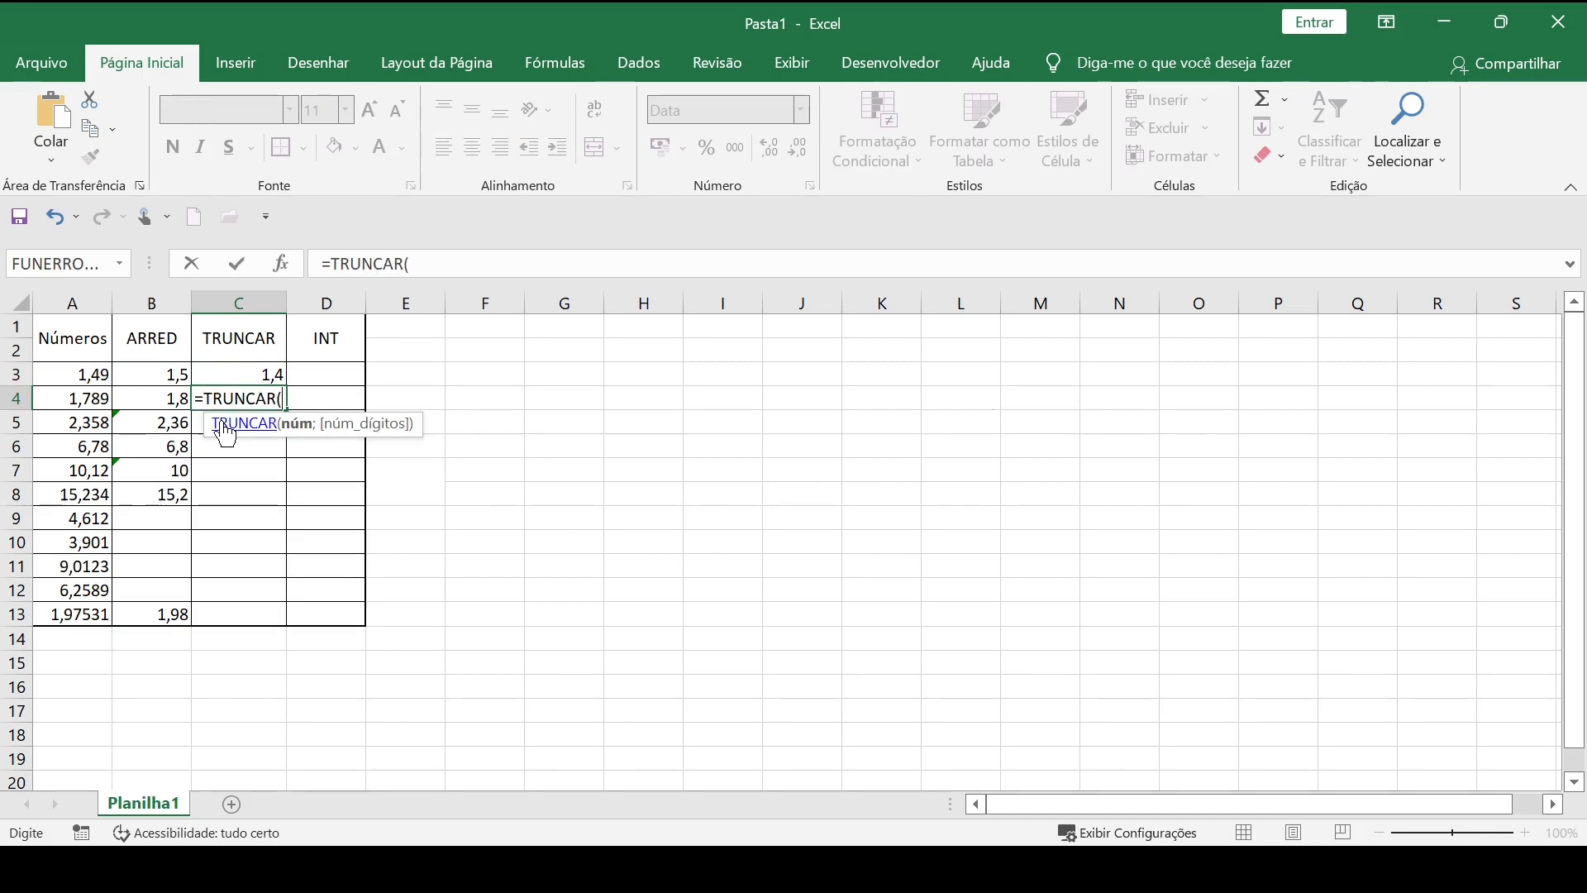
{"action": "left_click", "coordinate": [86, 400]}
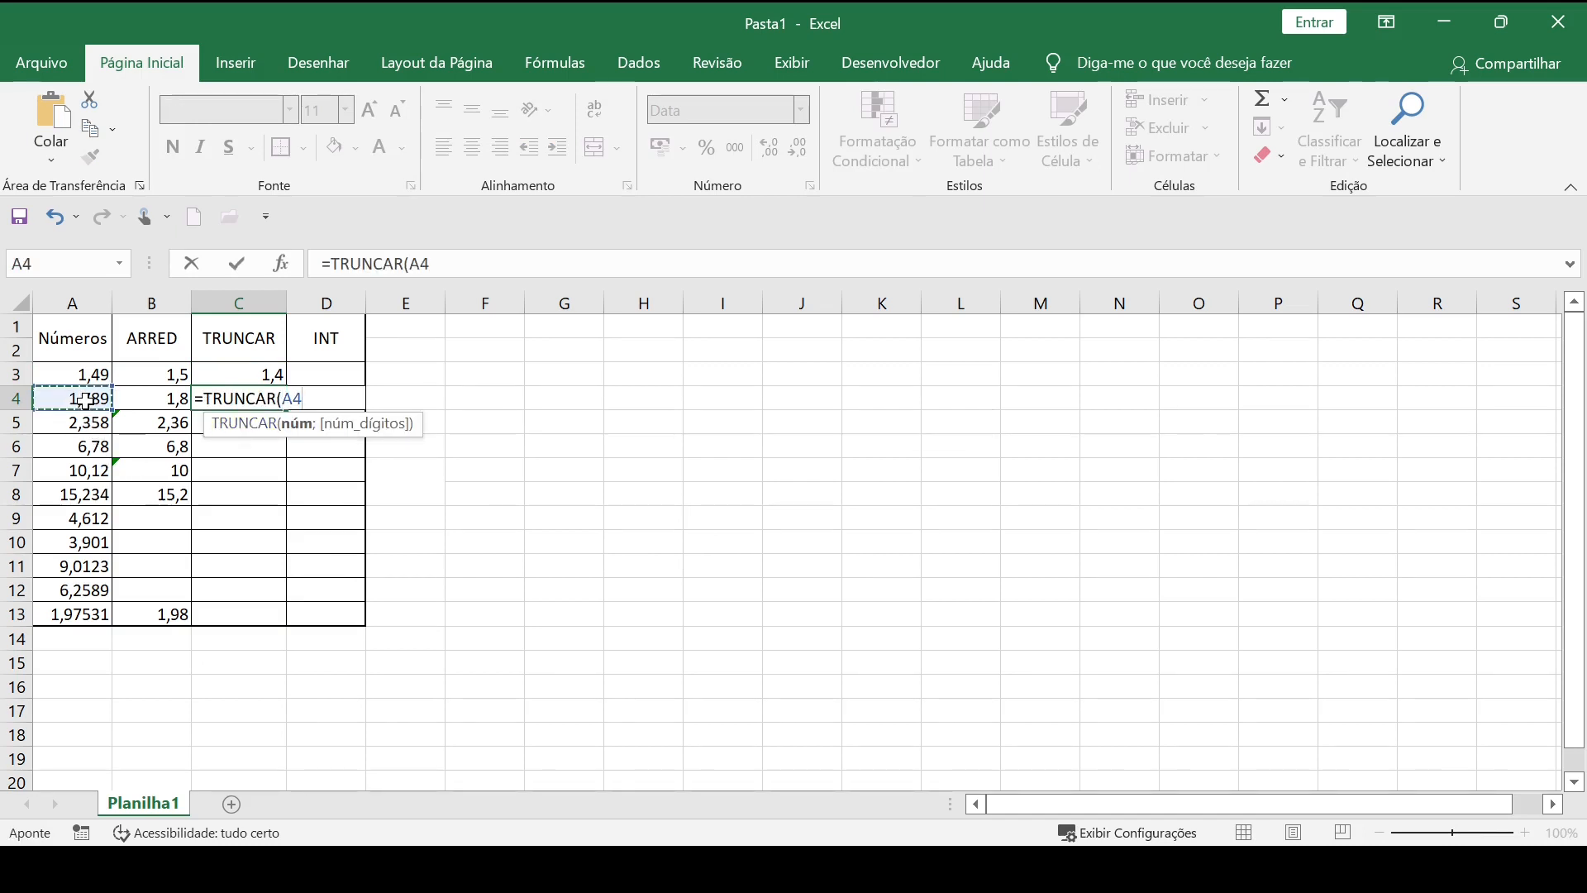
{"action": "type", "text": ";1"}
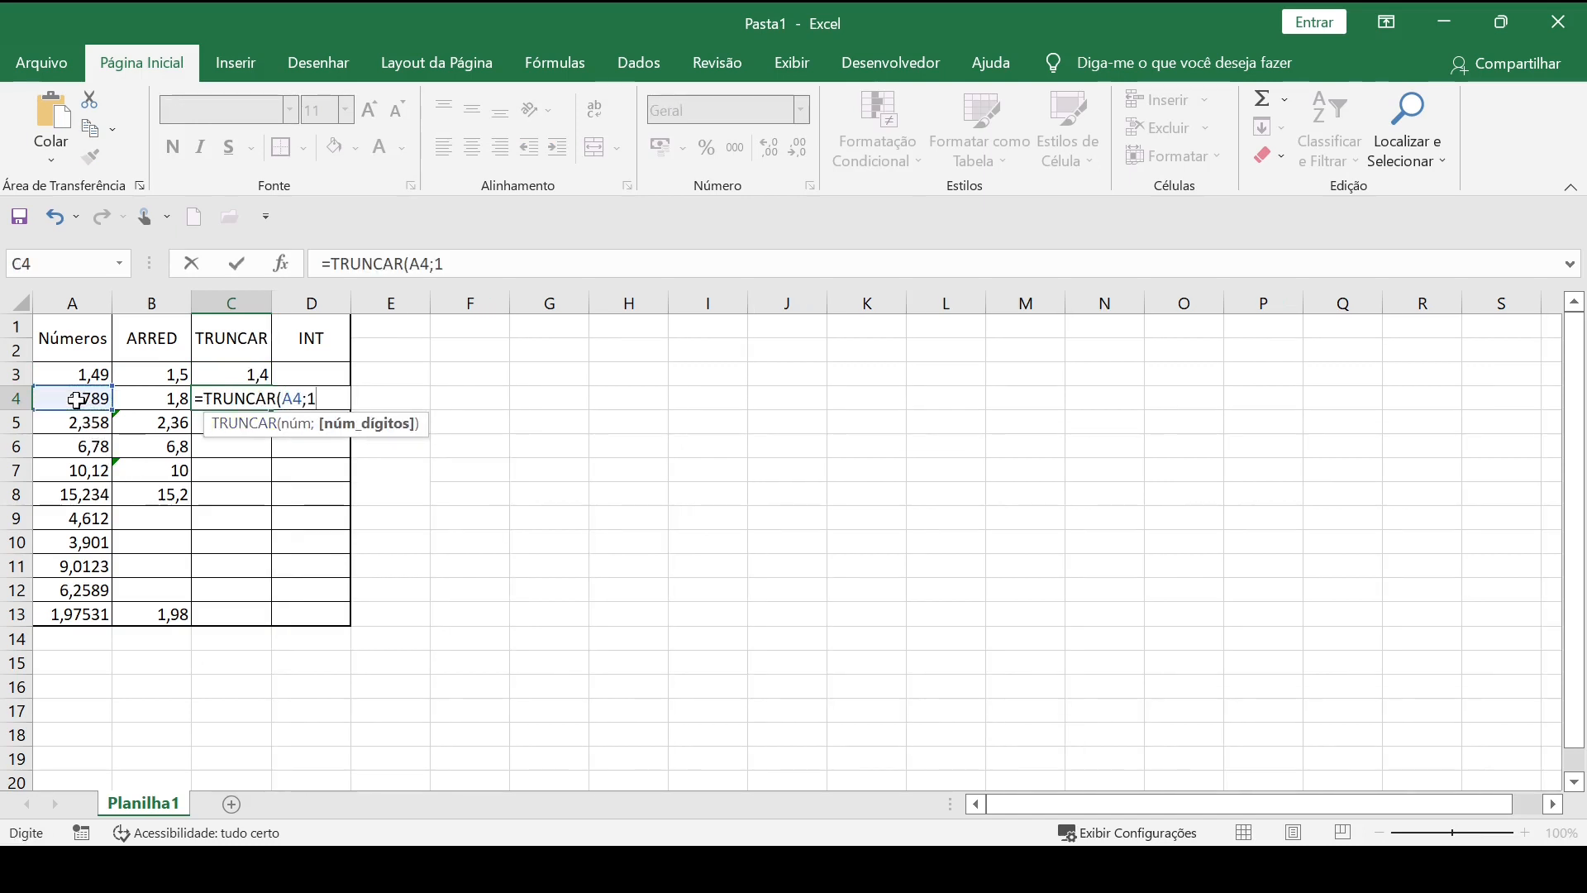
{"action": "key", "text": "Return"}
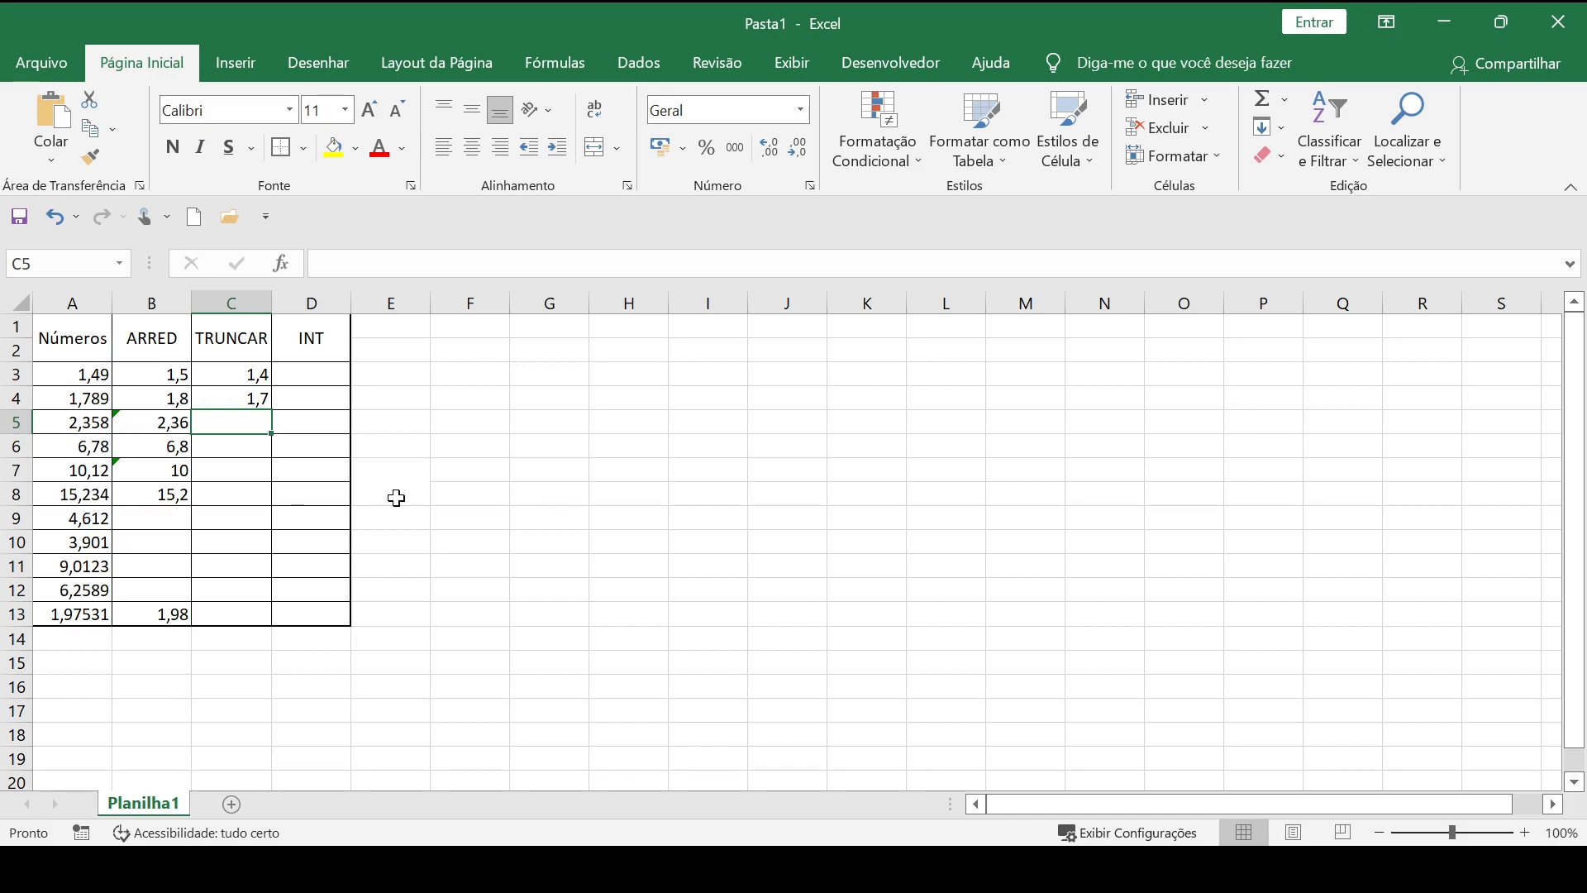
Enter a TRUNCAR formula in C5 that references B5 with 2 decimal places.
{"action": "double_click", "coordinate": [248, 422]}
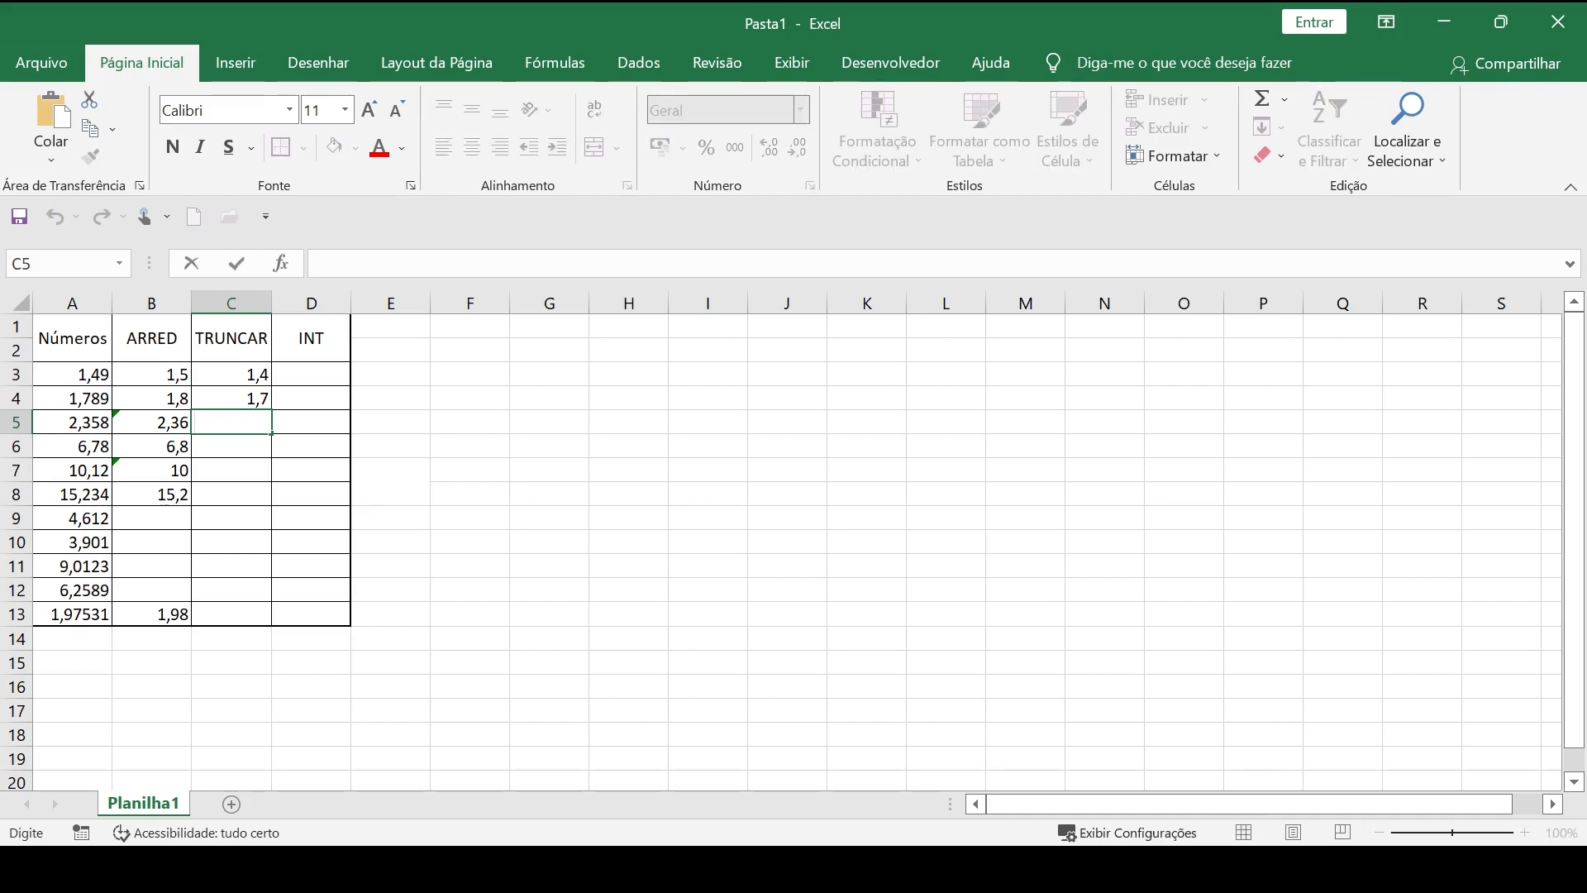
{"action": "type", "text": "=tru"}
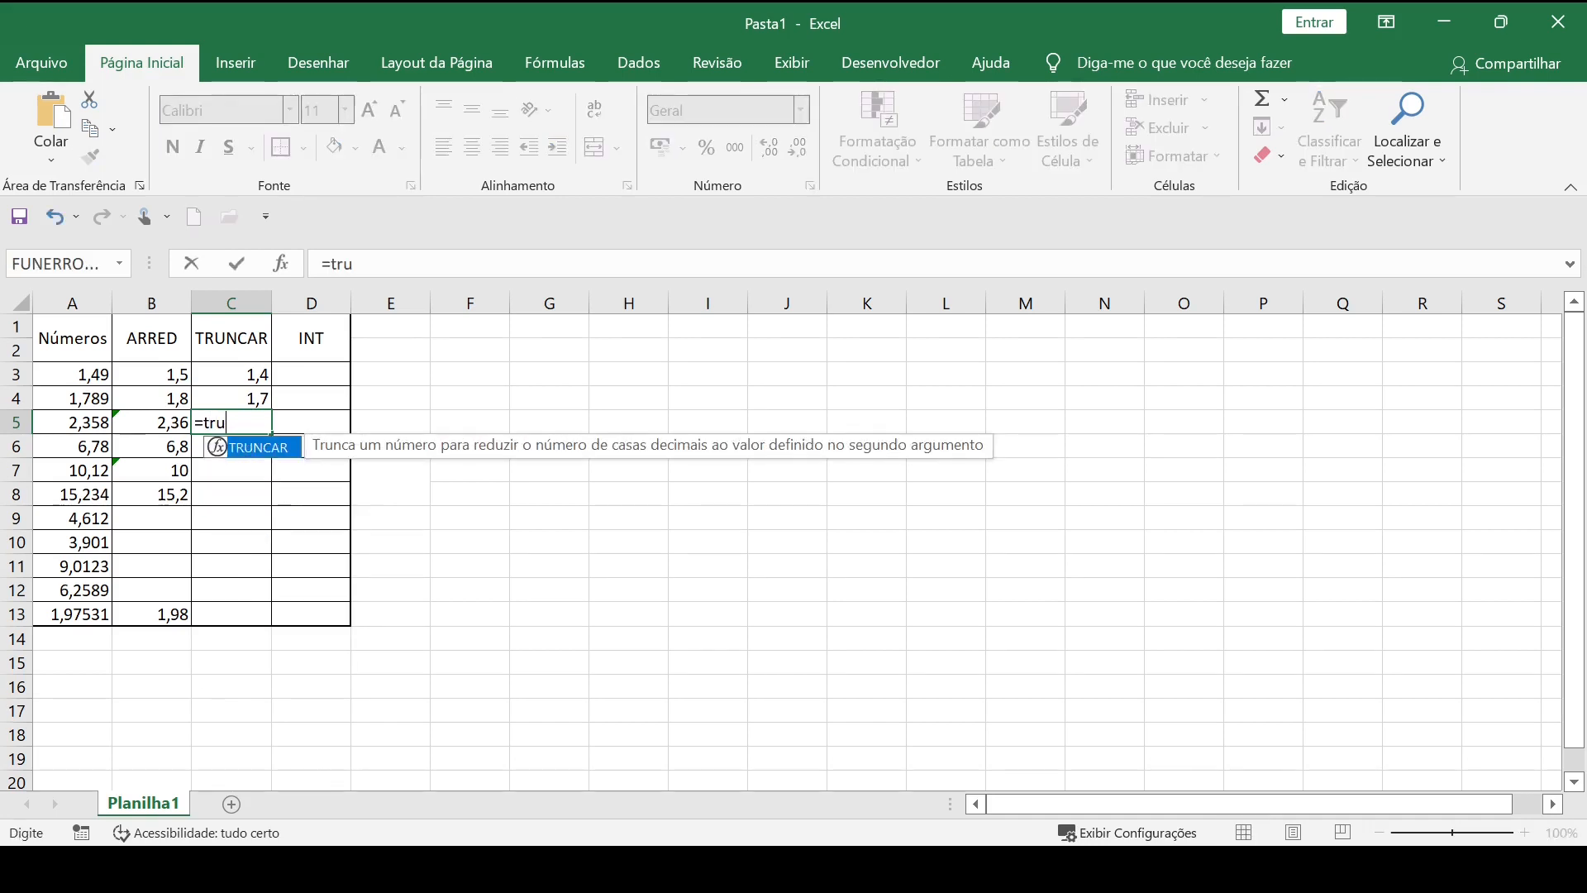
{"action": "key", "text": "Tab"}
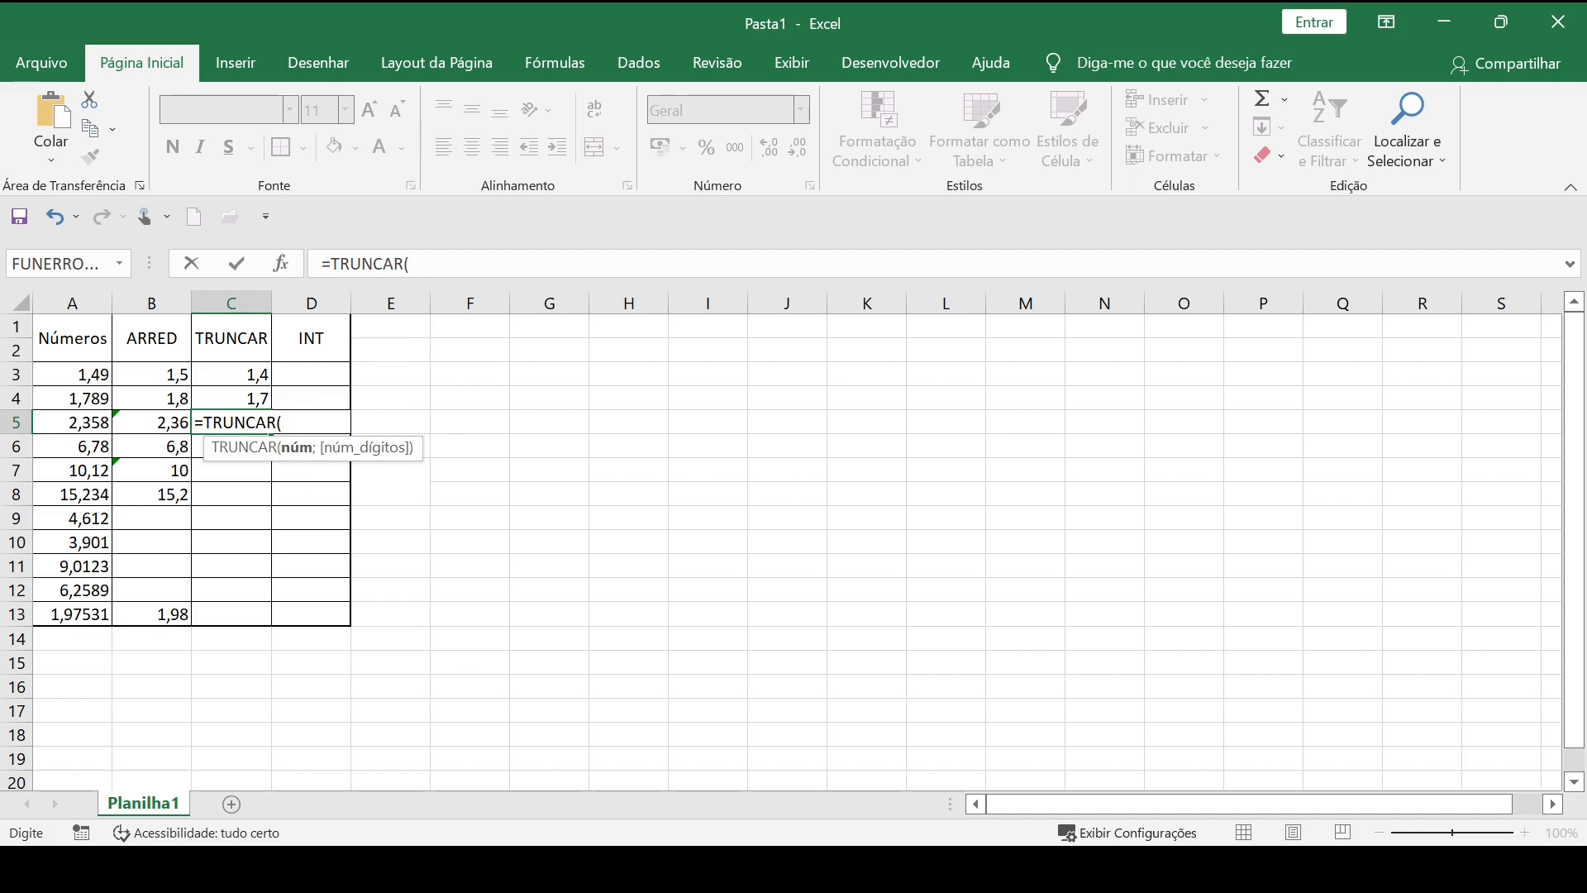
{"action": "left_click", "coordinate": [167, 420]}
{"action": "type", "text": ";2"}
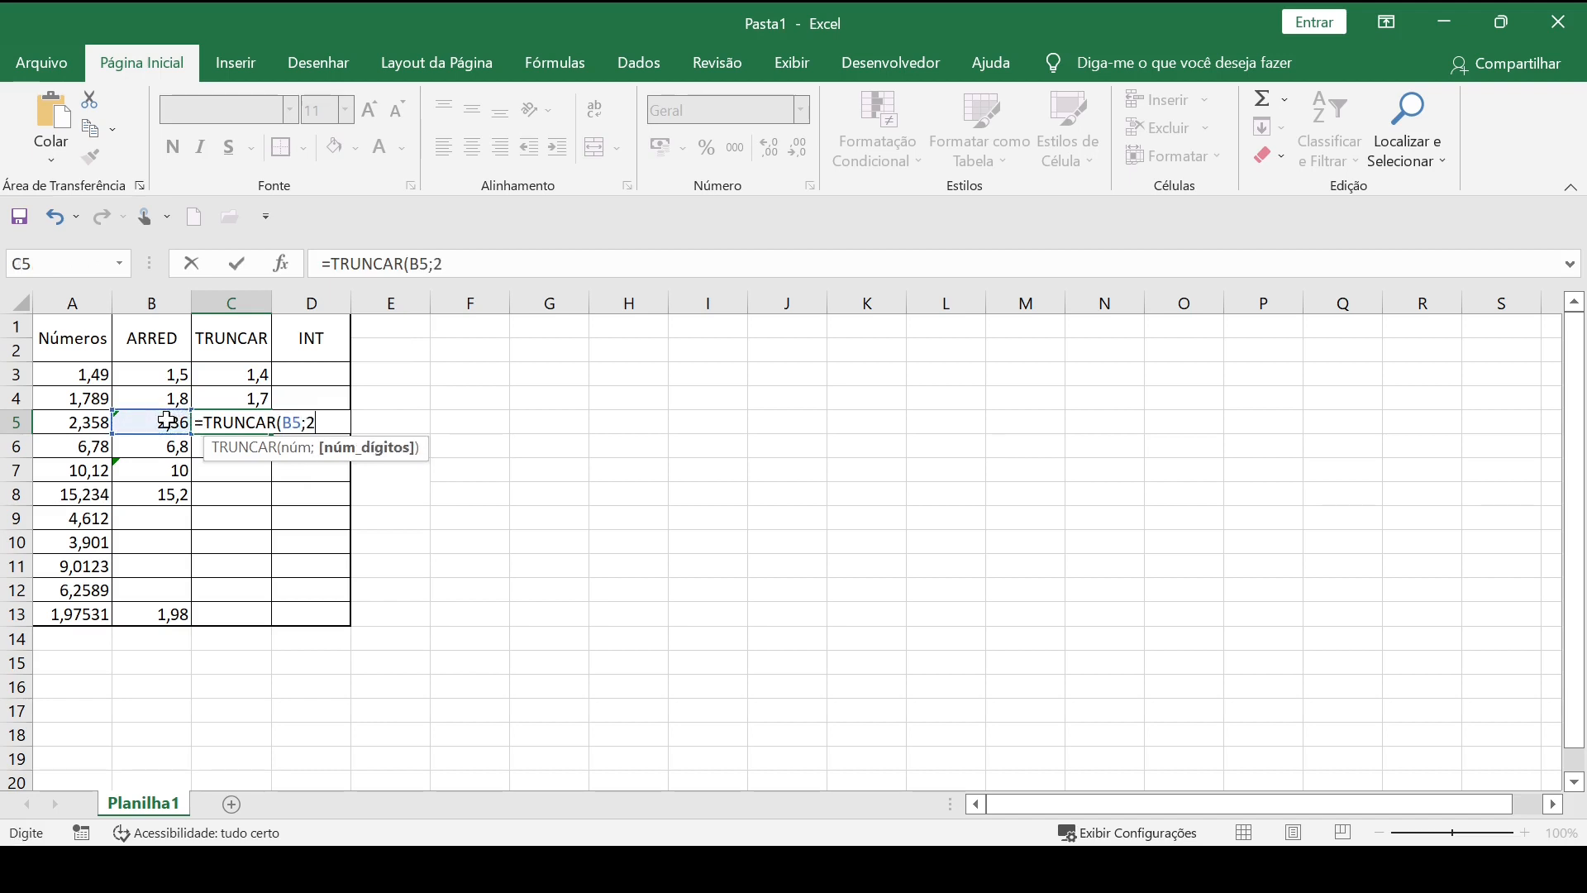
{"action": "key", "text": "Return"}
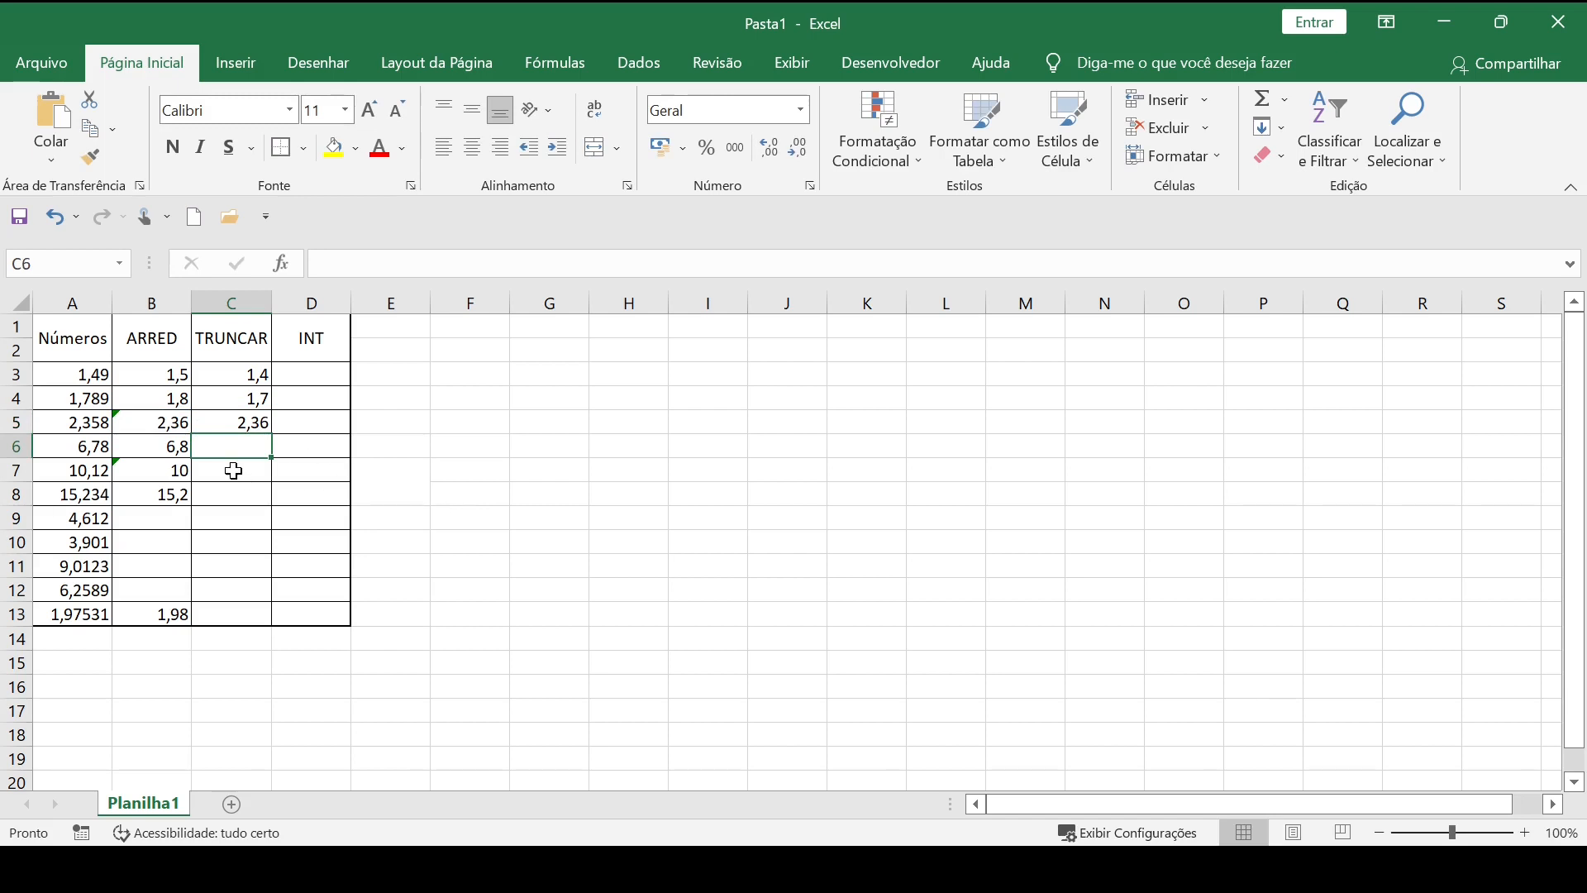
Inspect the ARRED formula in B5 to check its cell reference and number of digits.
{"action": "left_click", "coordinate": [176, 421]}
{"action": "double_click", "coordinate": [176, 422]}
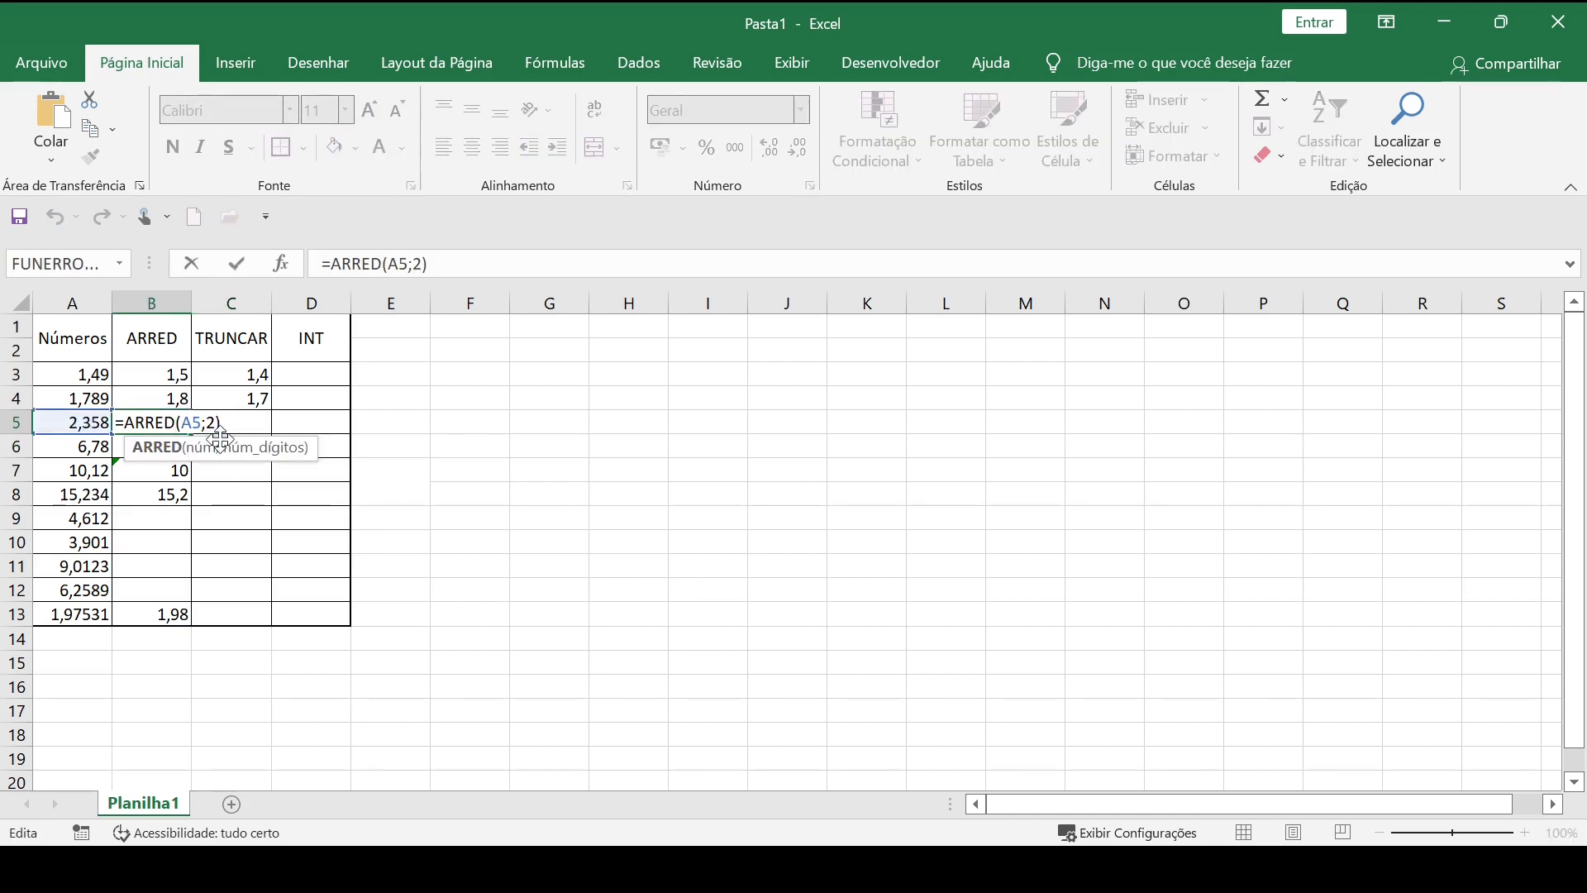
{"action": "key", "text": "Return"}
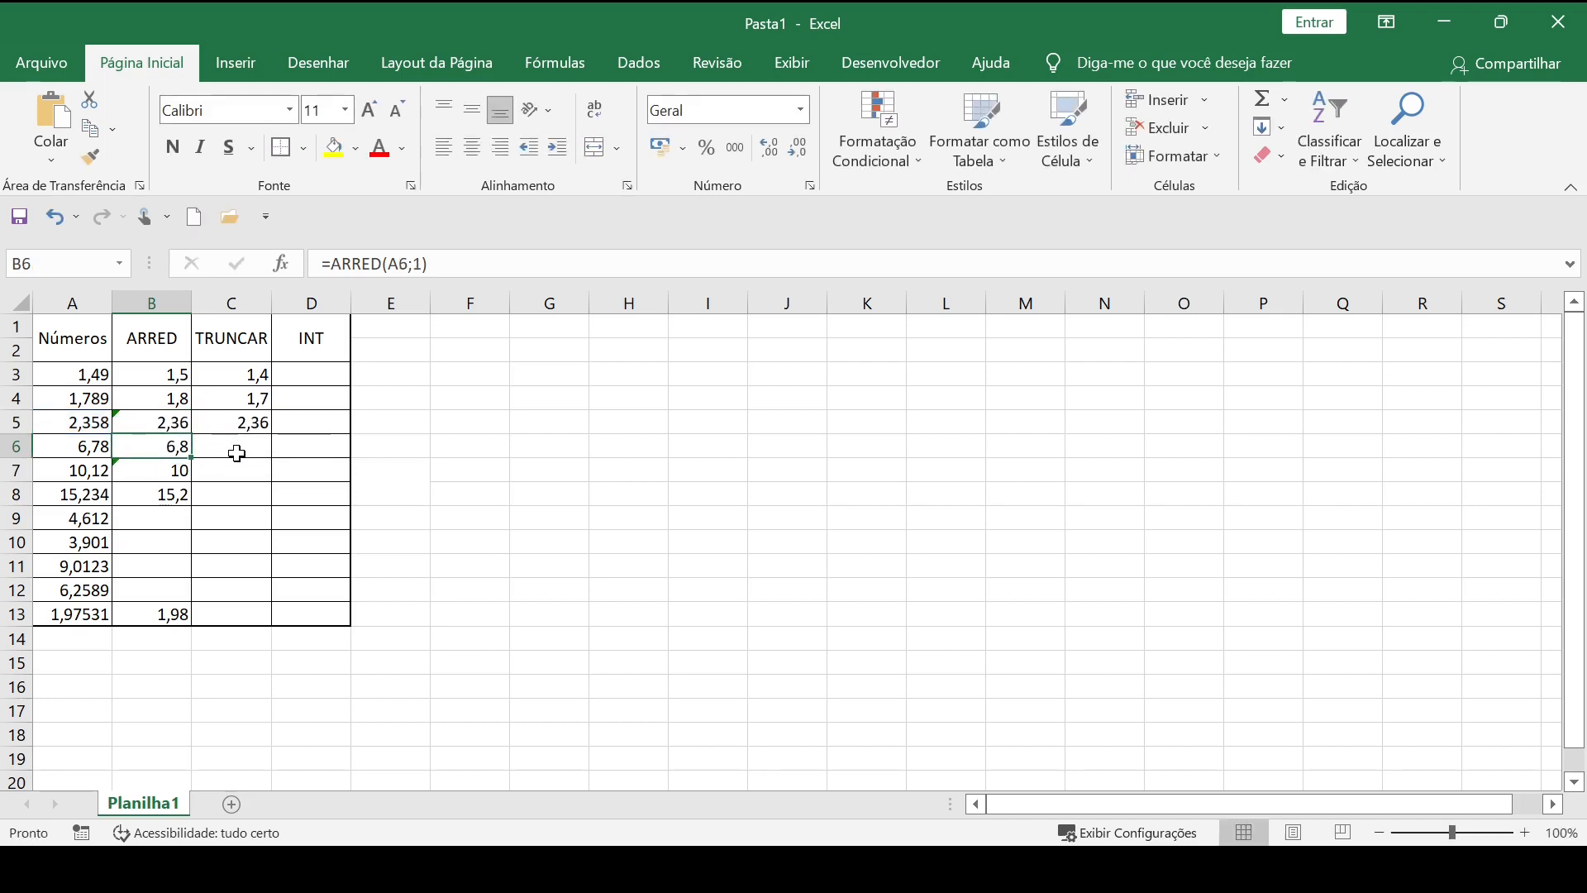
Enter =TRUNCAR(A6;1) in C6 to truncate the number in A6 to one decimal place.
{"action": "left_click", "coordinate": [238, 446]}
{"action": "double_click", "coordinate": [244, 444]}
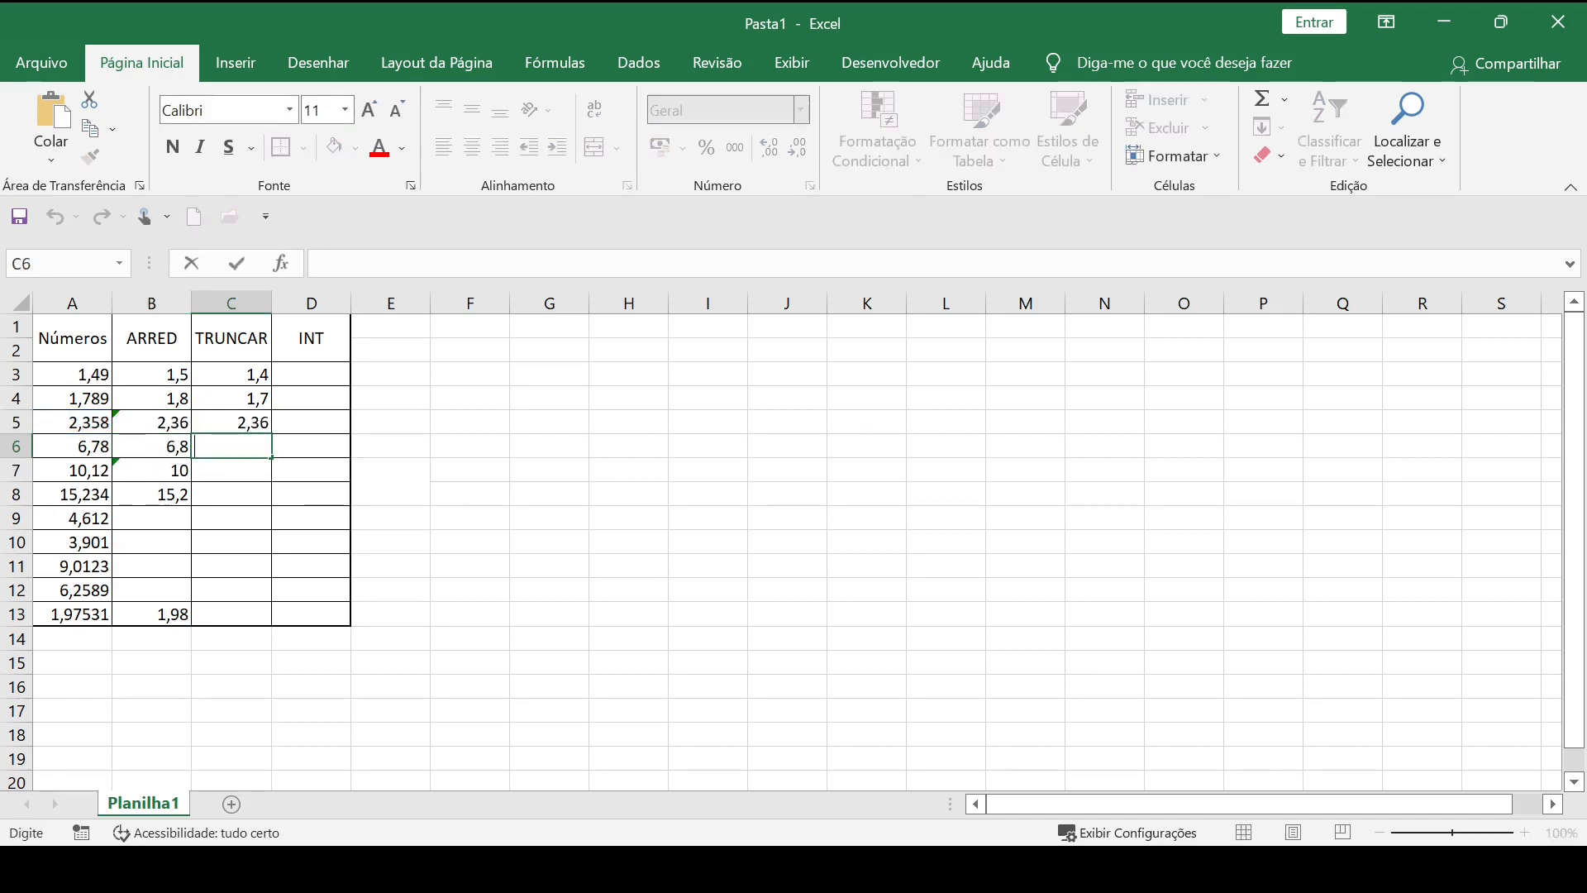
{"action": "type", "text": "=trunc"}
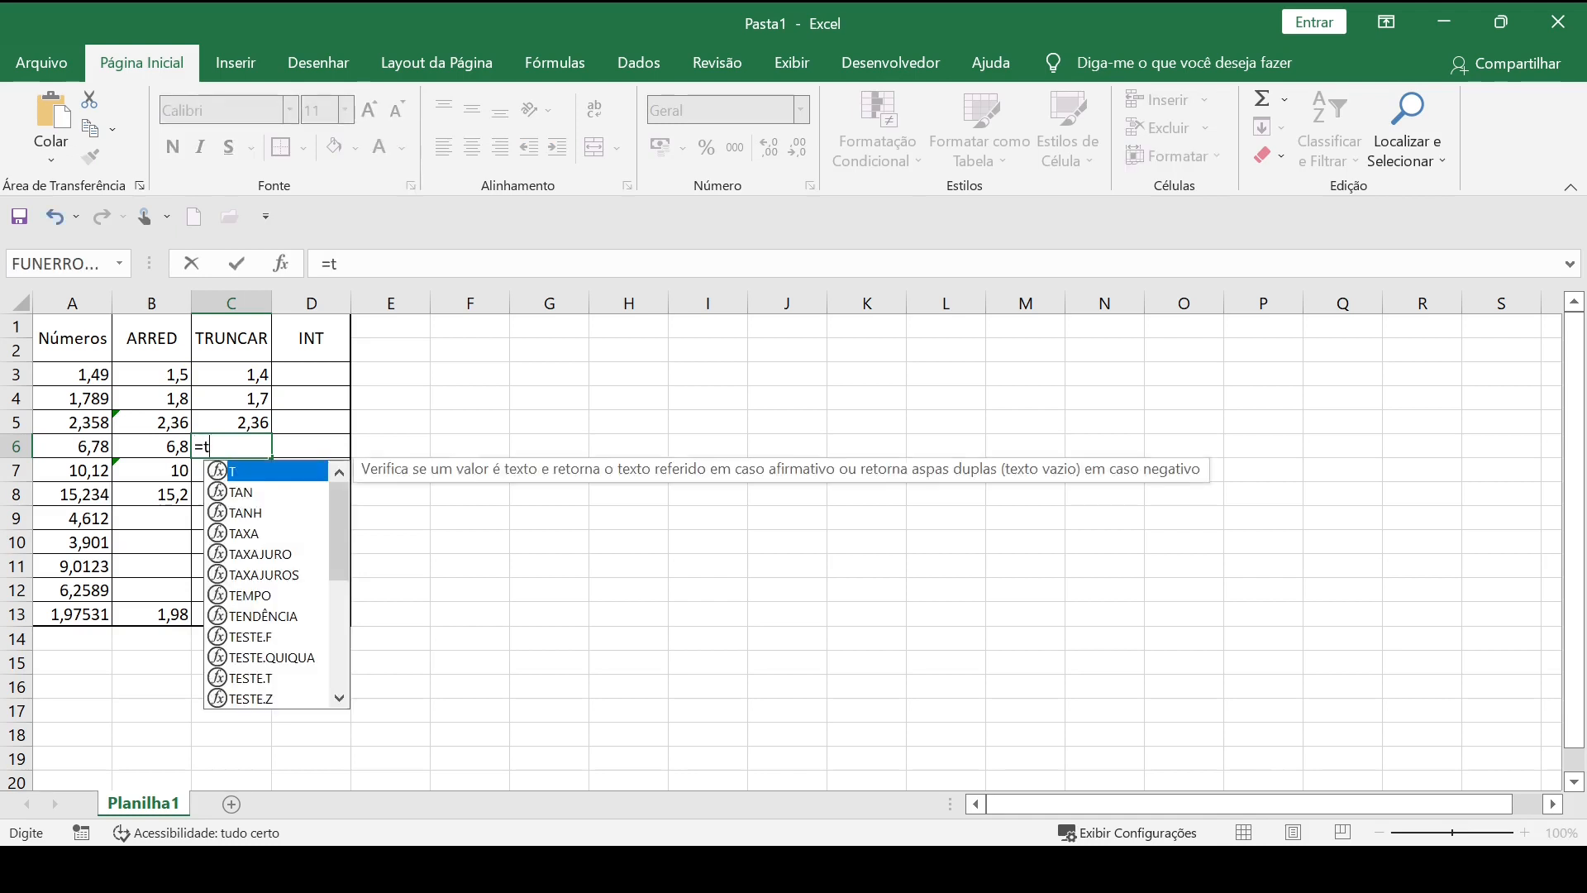
{"action": "key", "text": "Tab"}
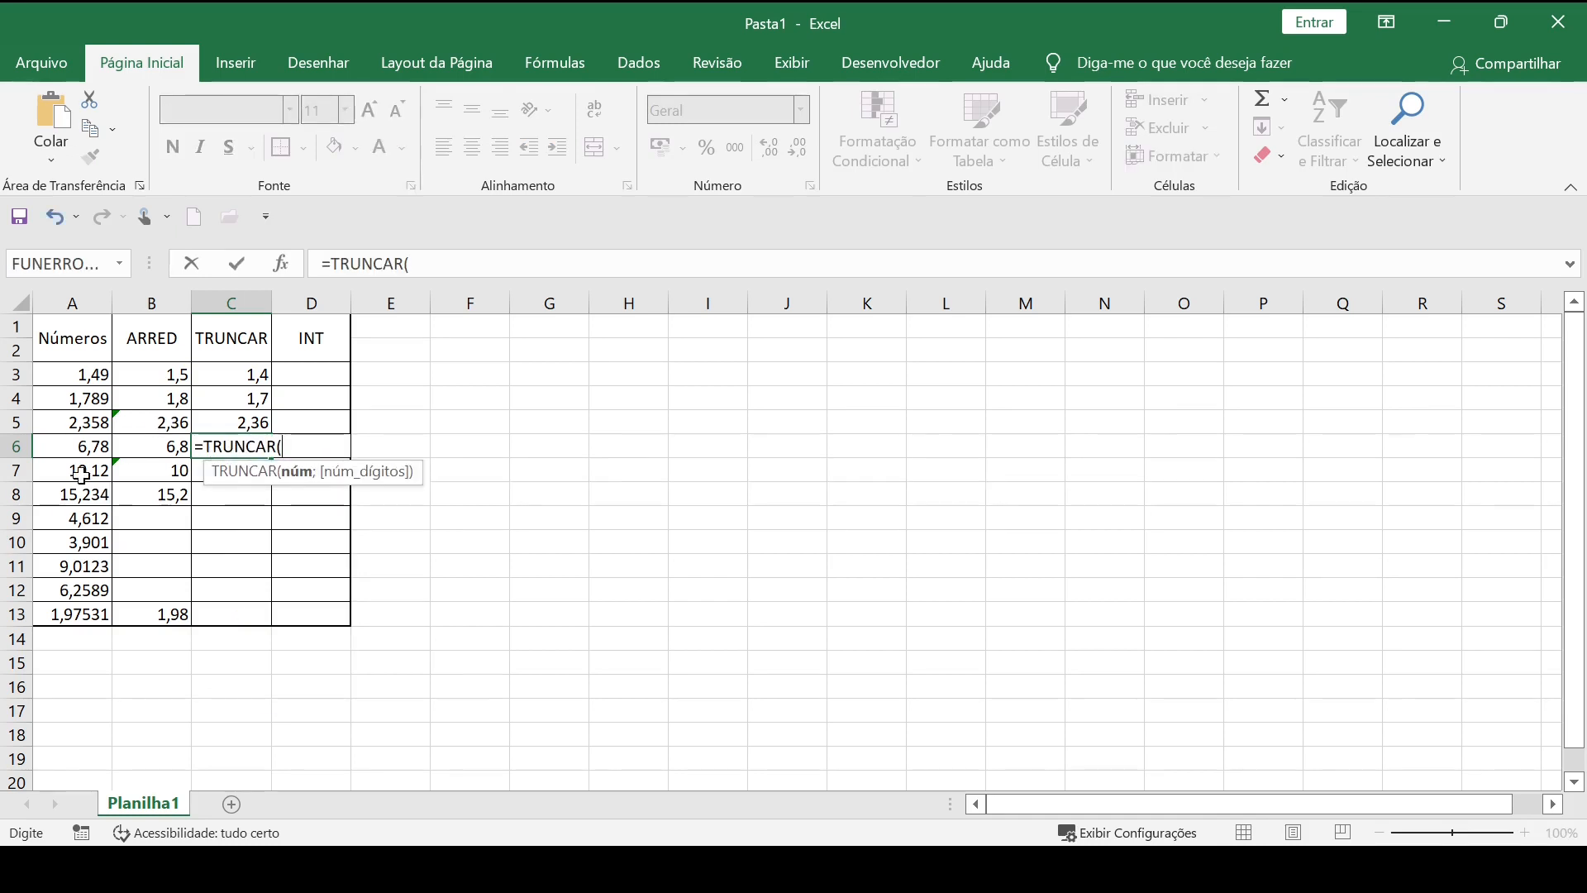
{"action": "left_click", "coordinate": [102, 444]}
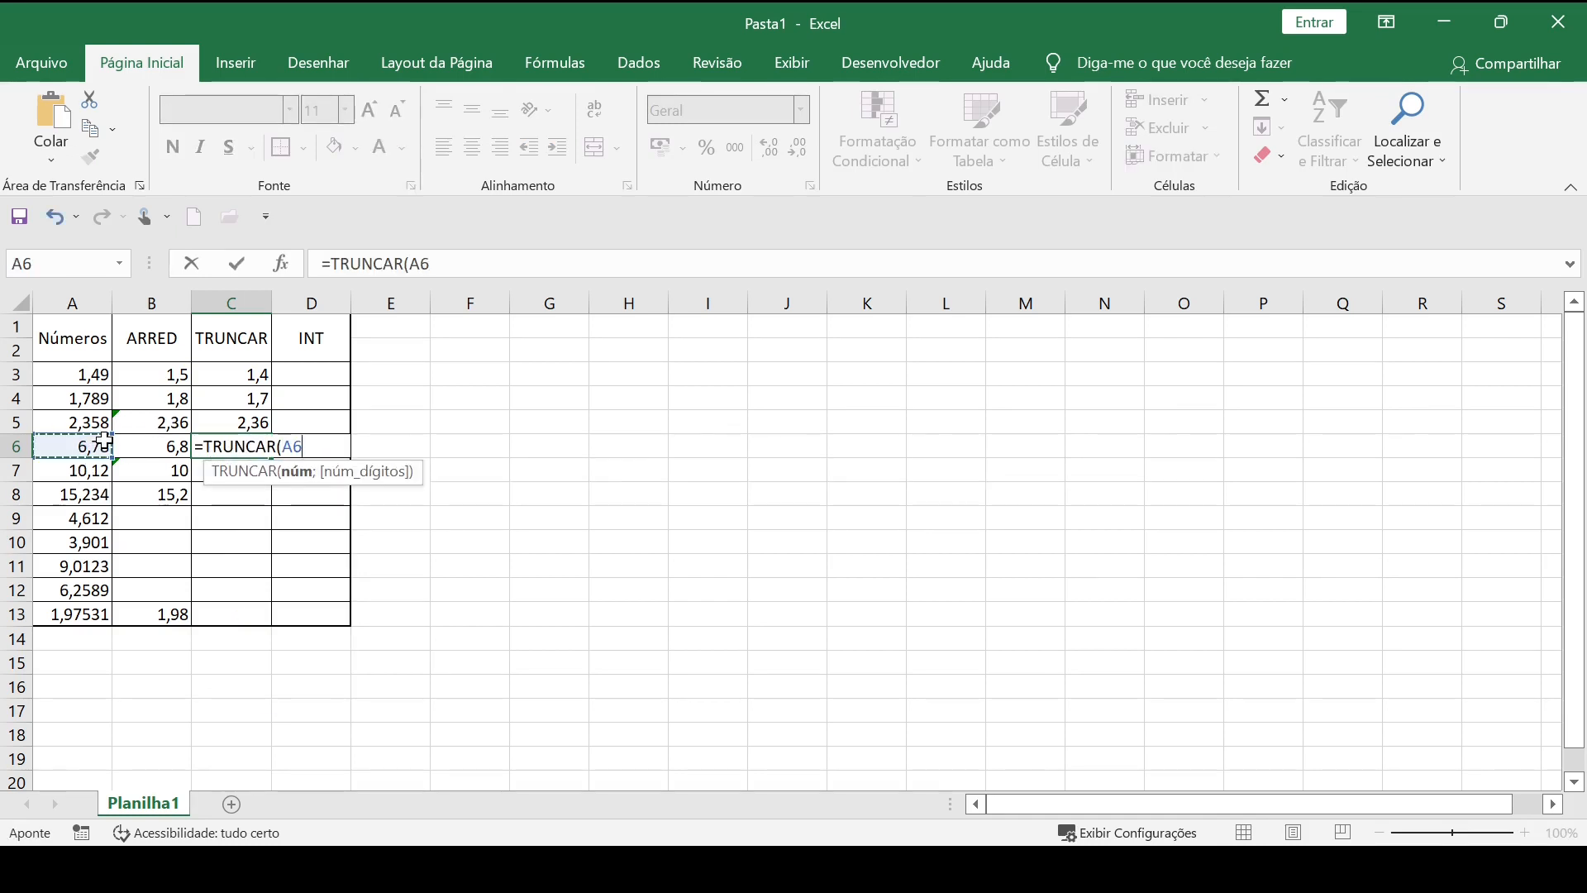
{"action": "type", "text": ";1"}
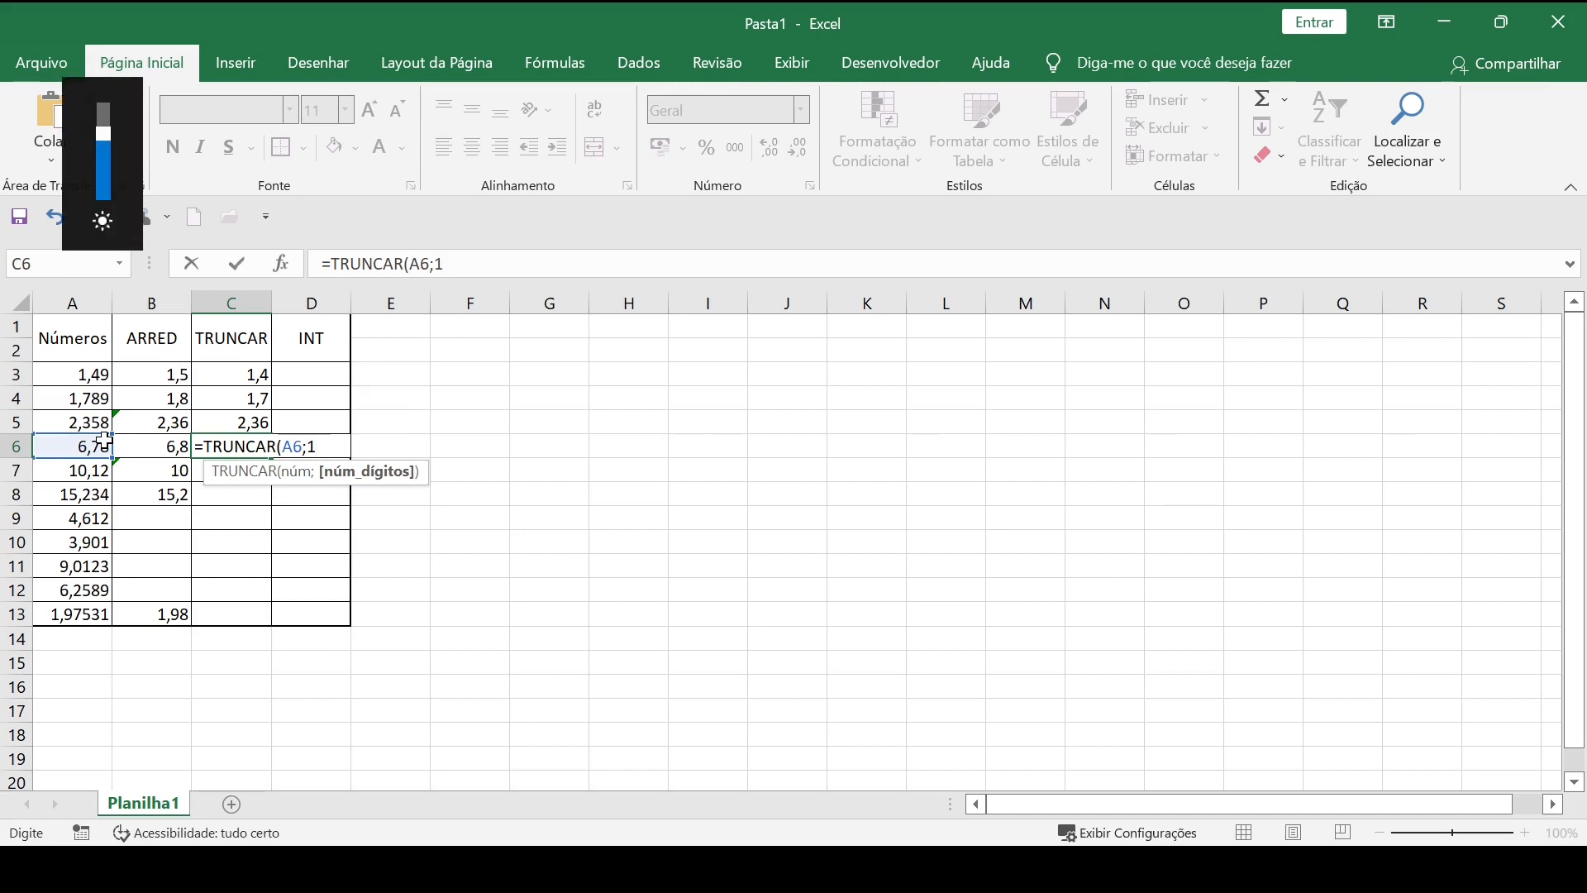
{"action": "type", "text": ")"}
{"action": "key", "text": "Return"}
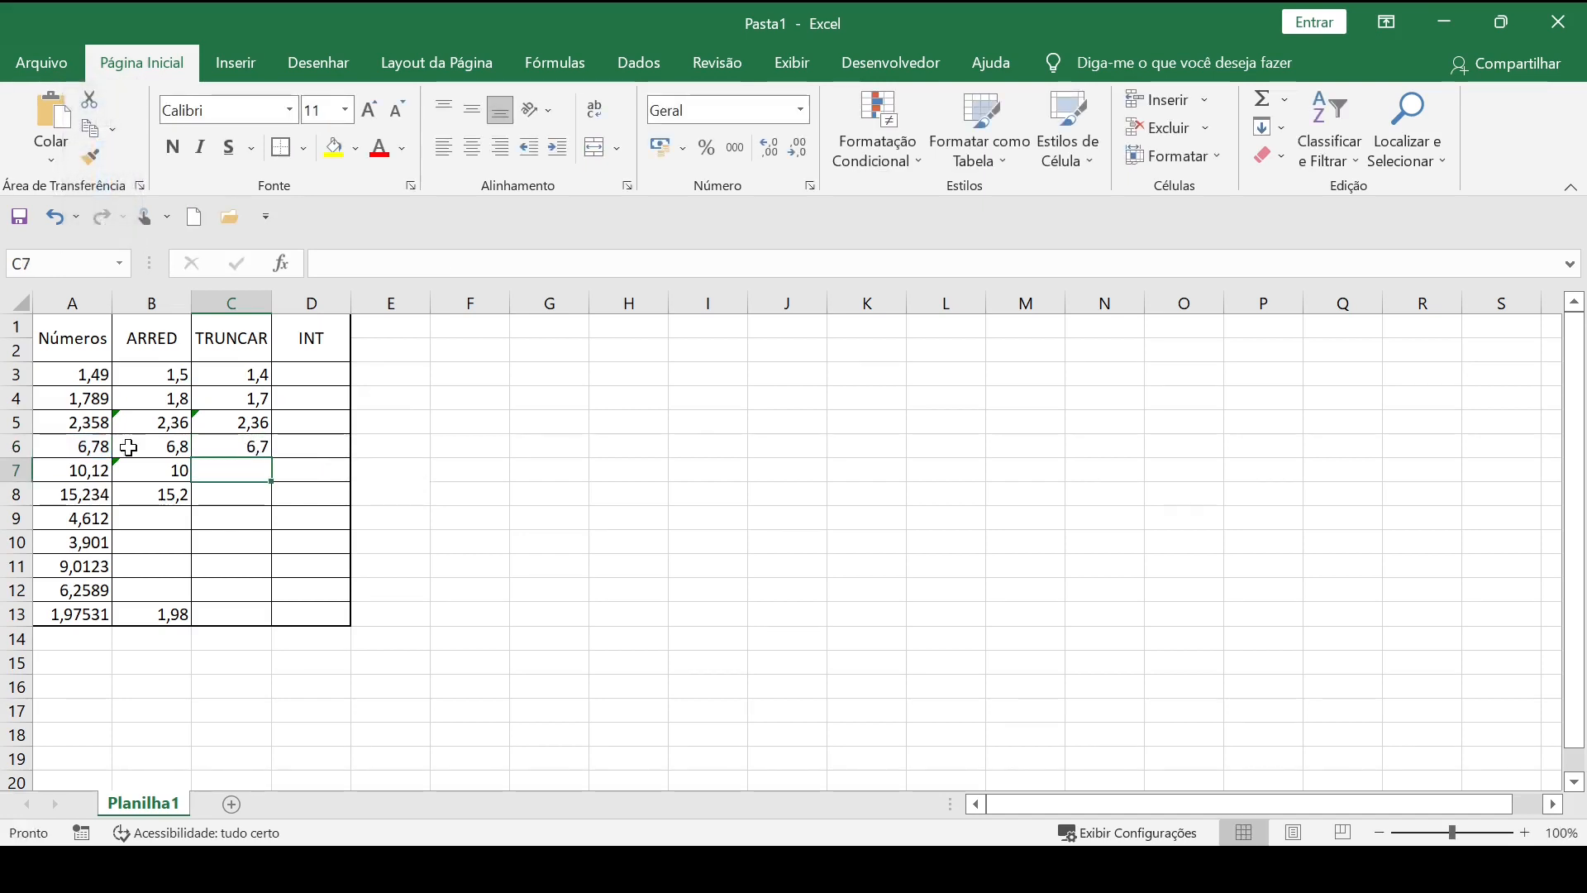
Inspect the TRUNCAR formula in C5 and review the truncated values in C3:C5.
{"action": "left_click", "coordinate": [318, 537]}
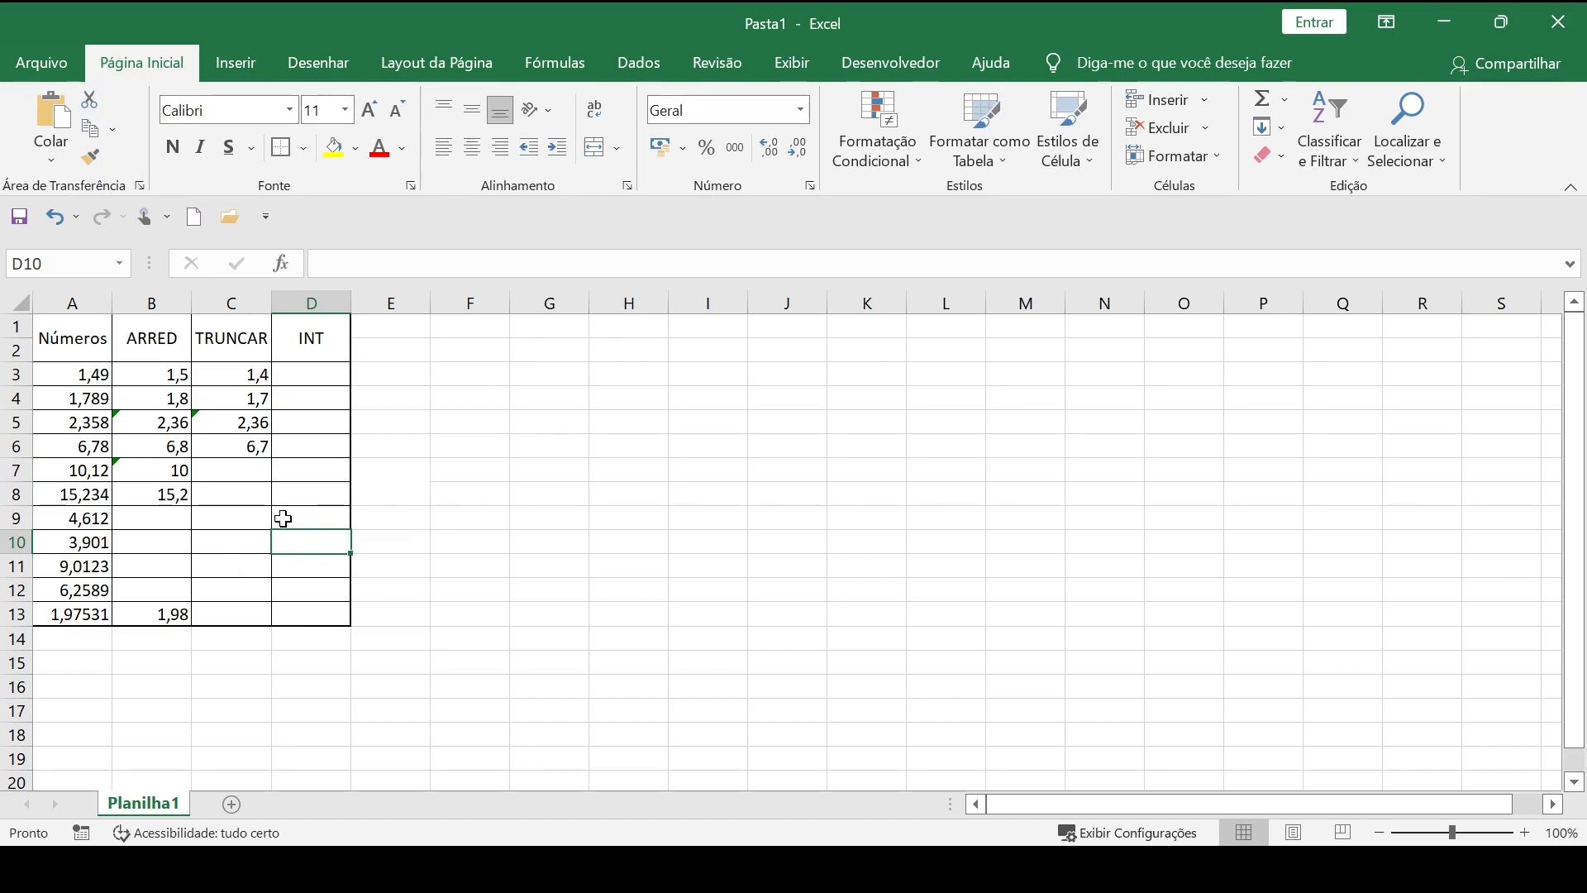
{"action": "left_click", "coordinate": [245, 424]}
{"action": "double_click", "coordinate": [246, 424]}
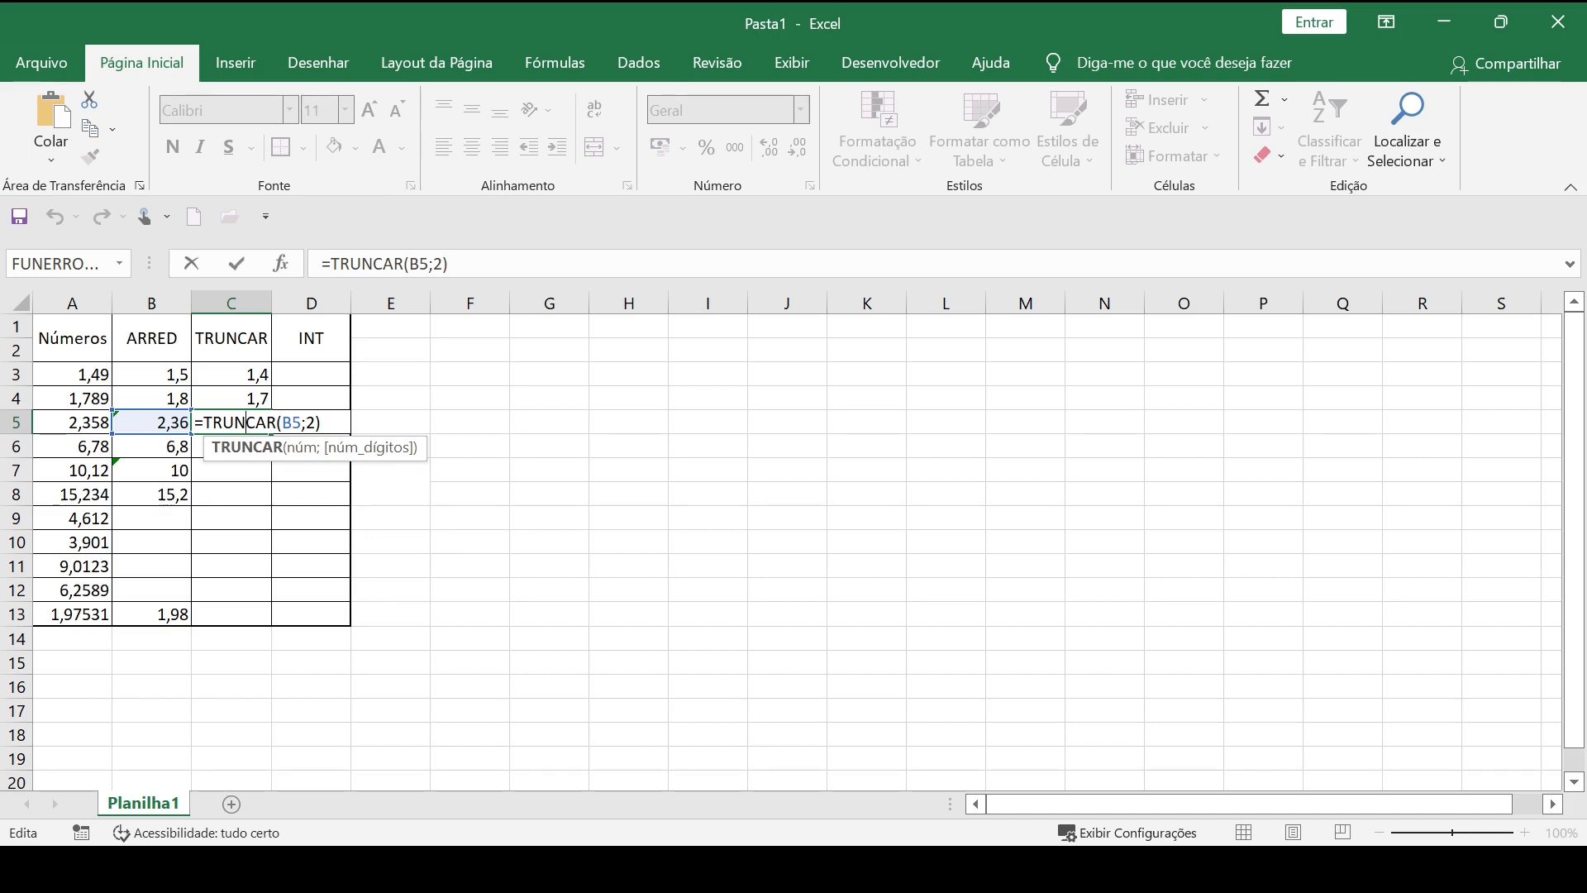
{"action": "key", "text": "Return"}
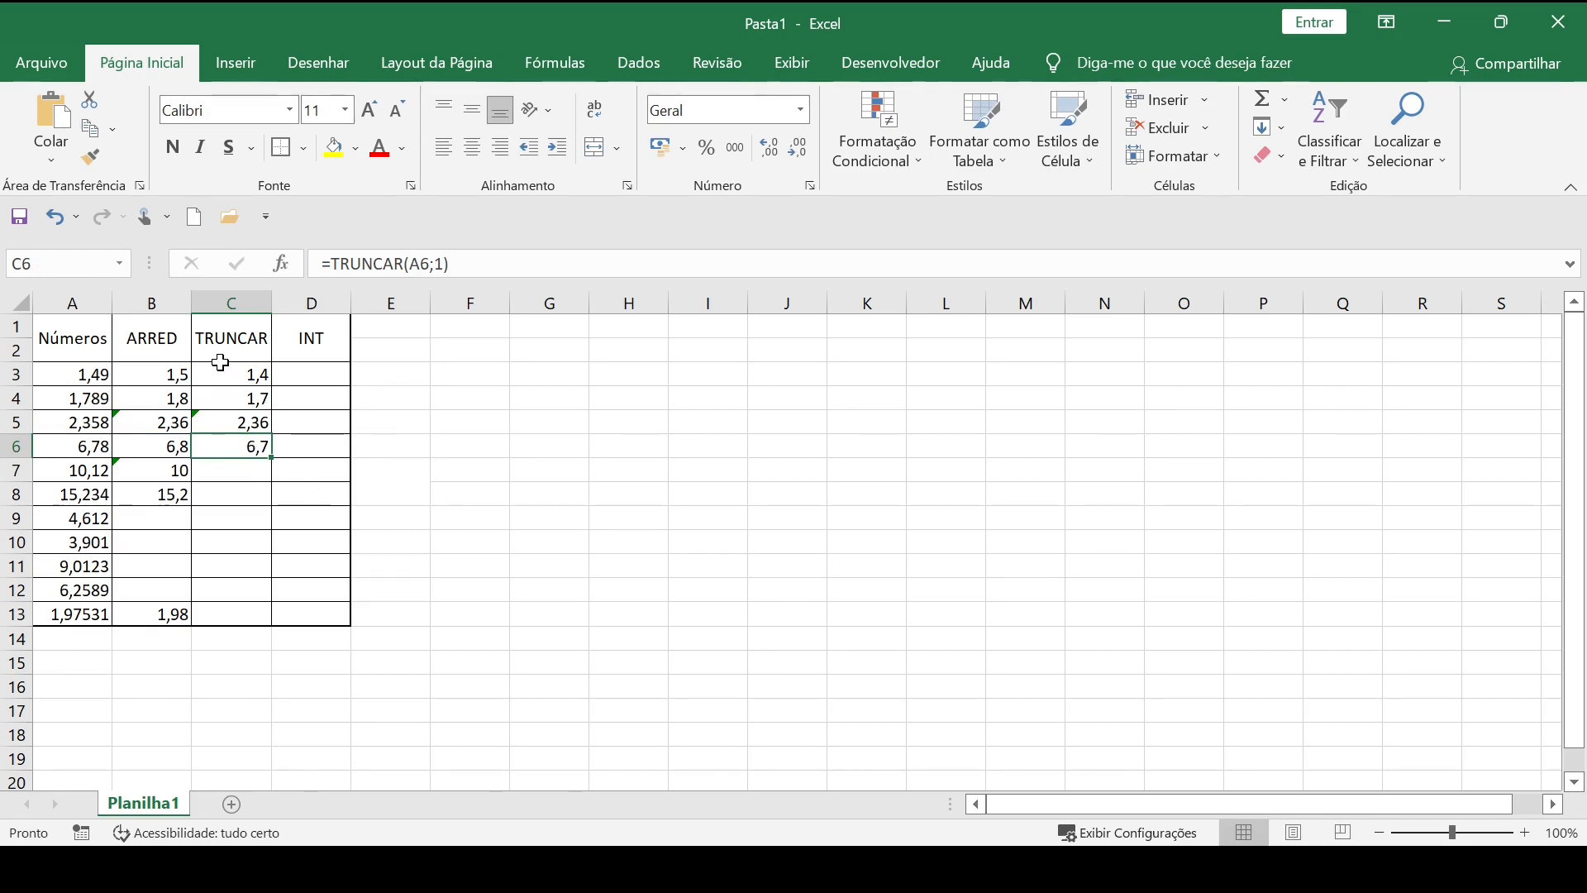
{"action": "left_click_drag", "start_coordinate": [223, 372], "coordinate": [255, 432]}
{"action": "left_click", "coordinate": [247, 488]}
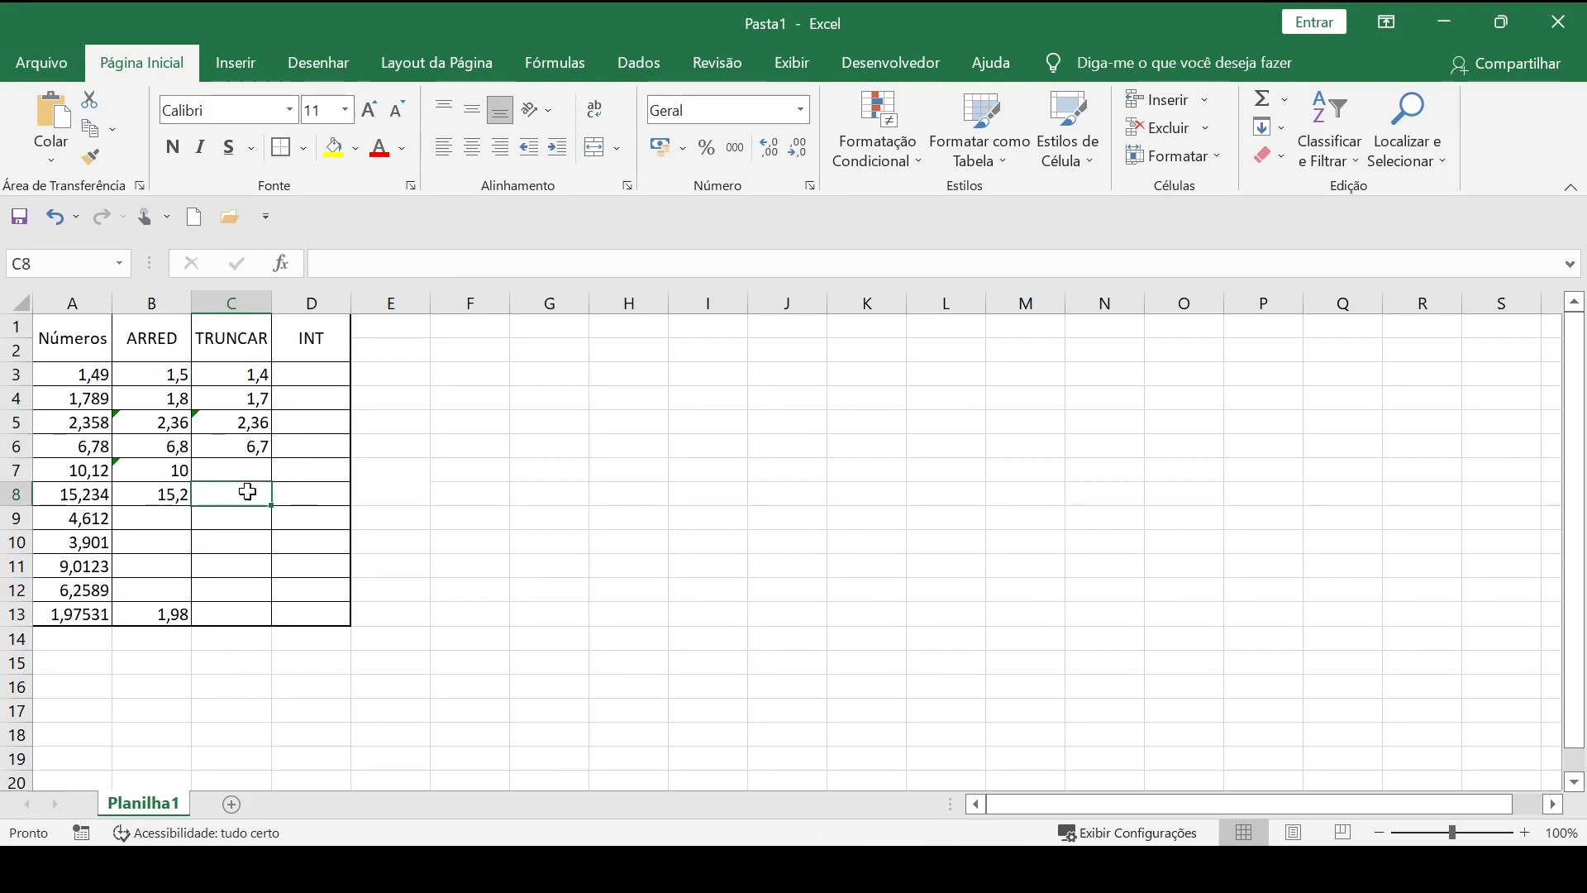
Make the first two numbers negative, setting A4 to -1,789 and A3 to -1,49.
{"action": "left_click", "coordinate": [57, 396]}
{"action": "double_click", "coordinate": [69, 398]}
{"action": "type", "text": "-"}
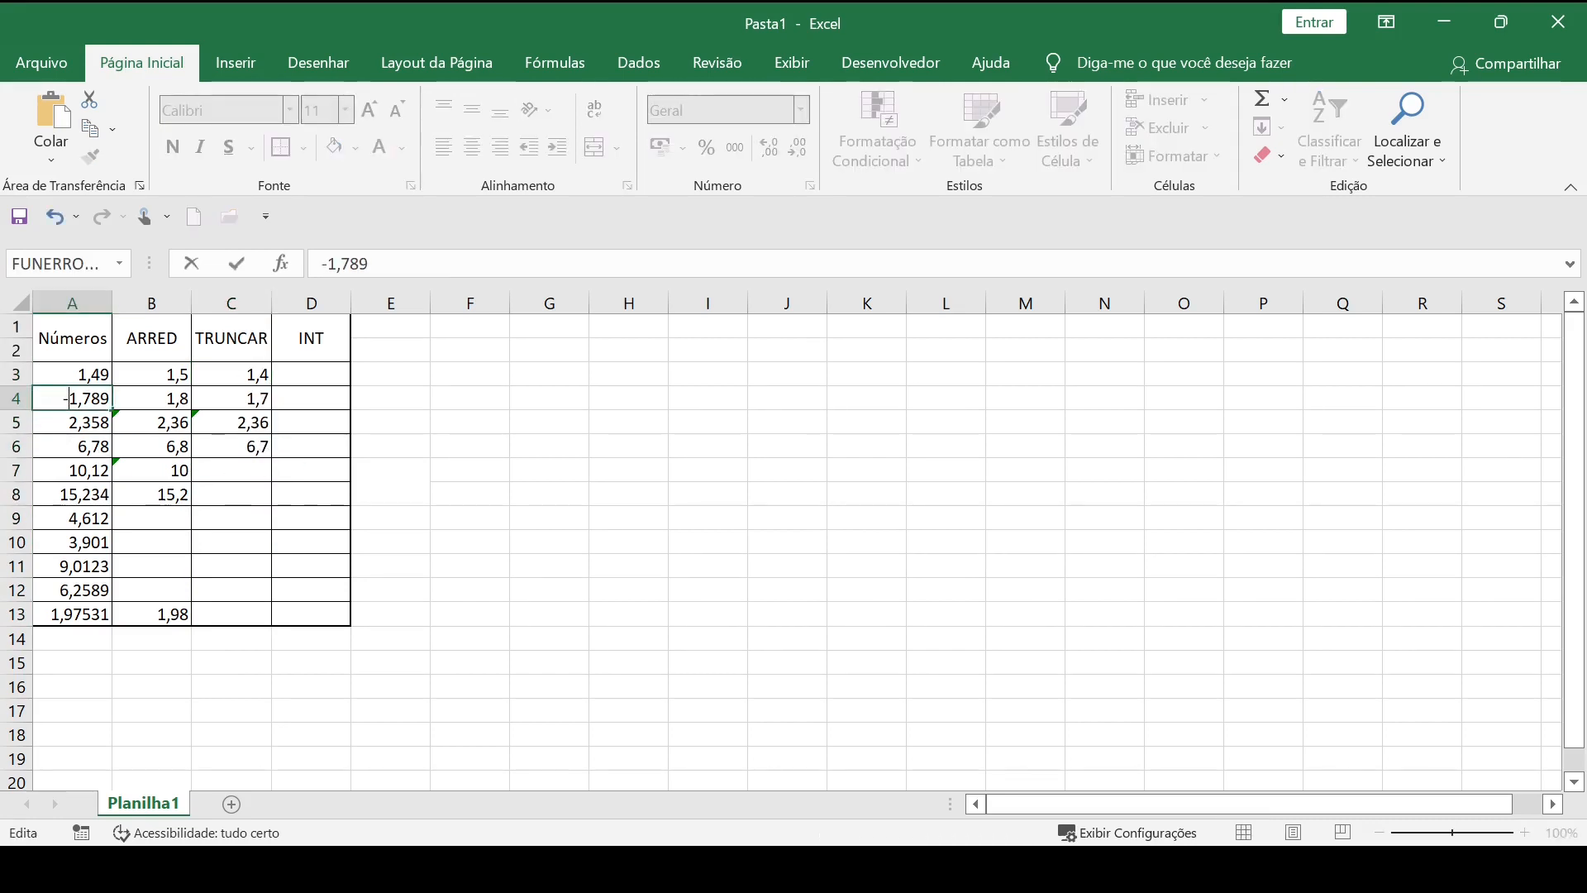
{"action": "key", "text": "Return"}
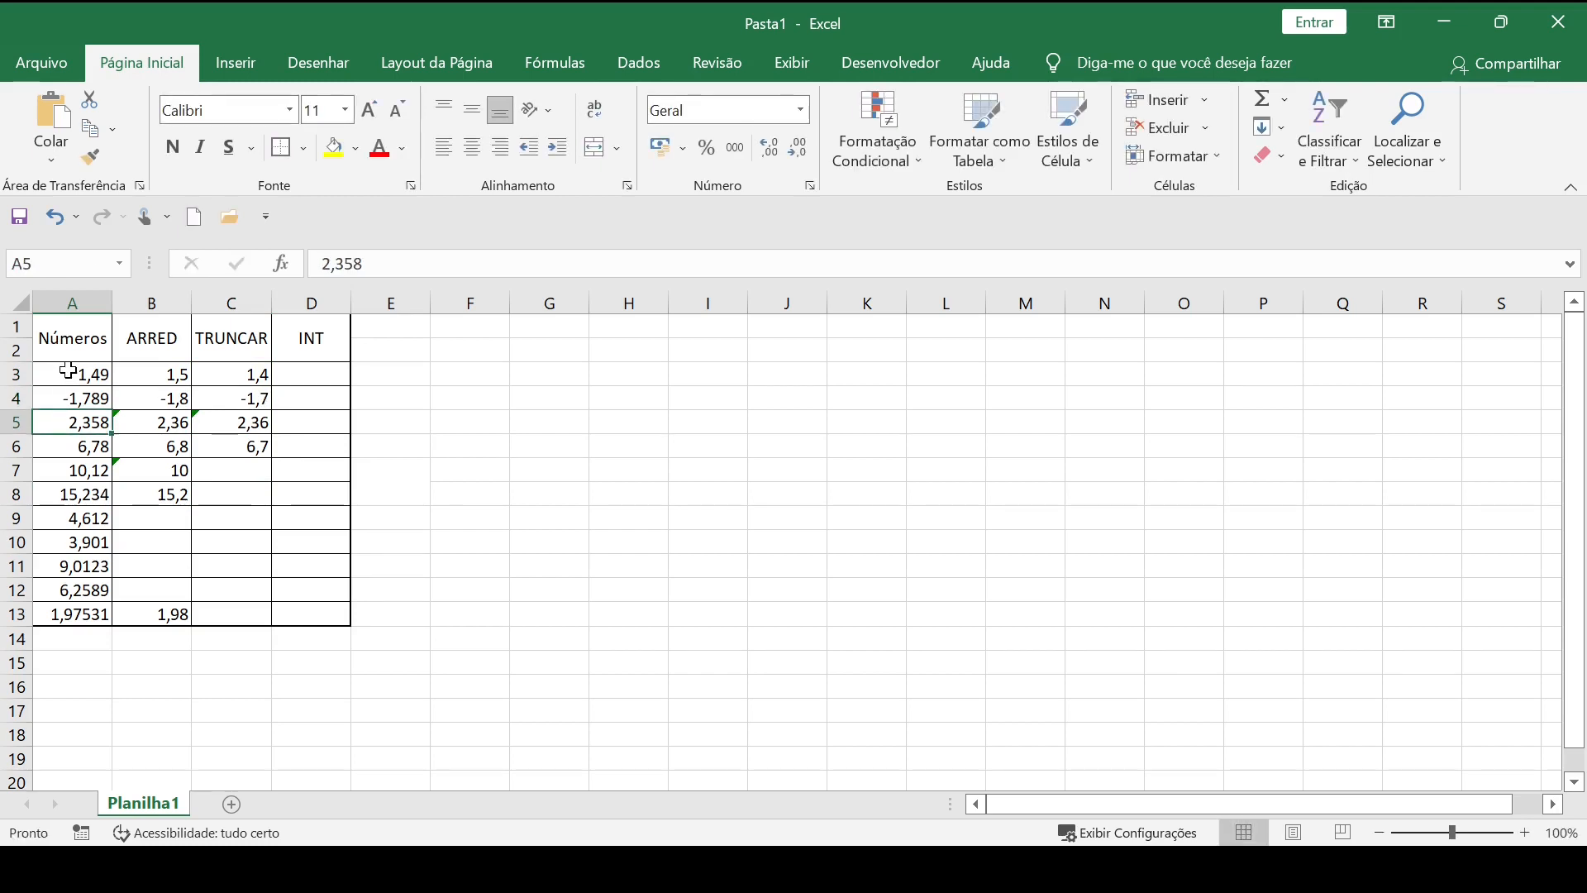
{"action": "double_click", "coordinate": [58, 375]}
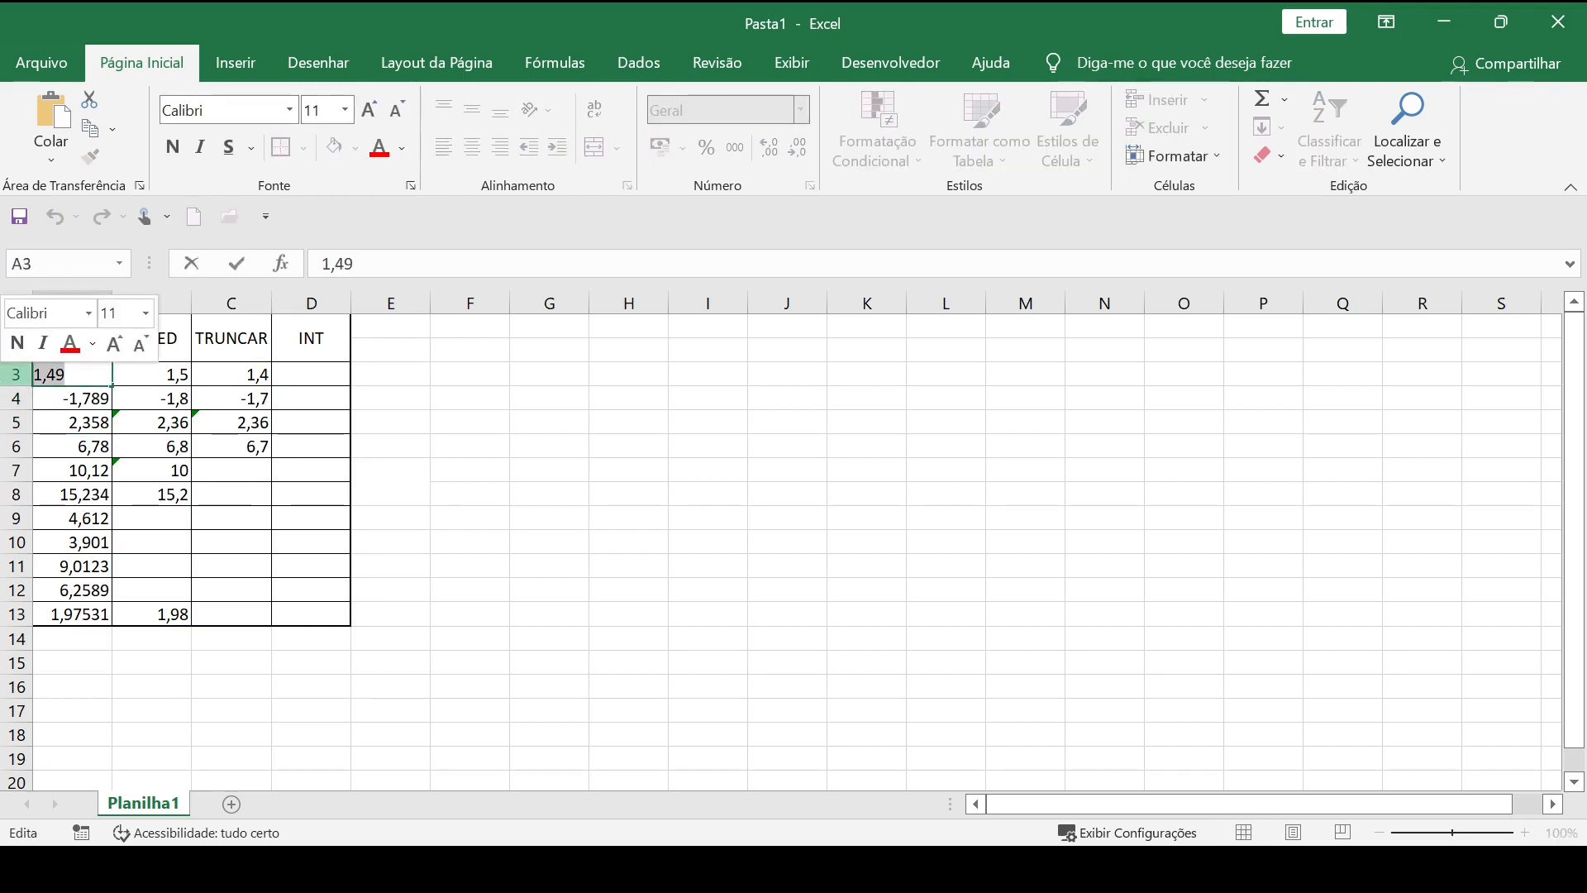
{"action": "type", "text": "-"}
{"action": "key", "text": "Return"}
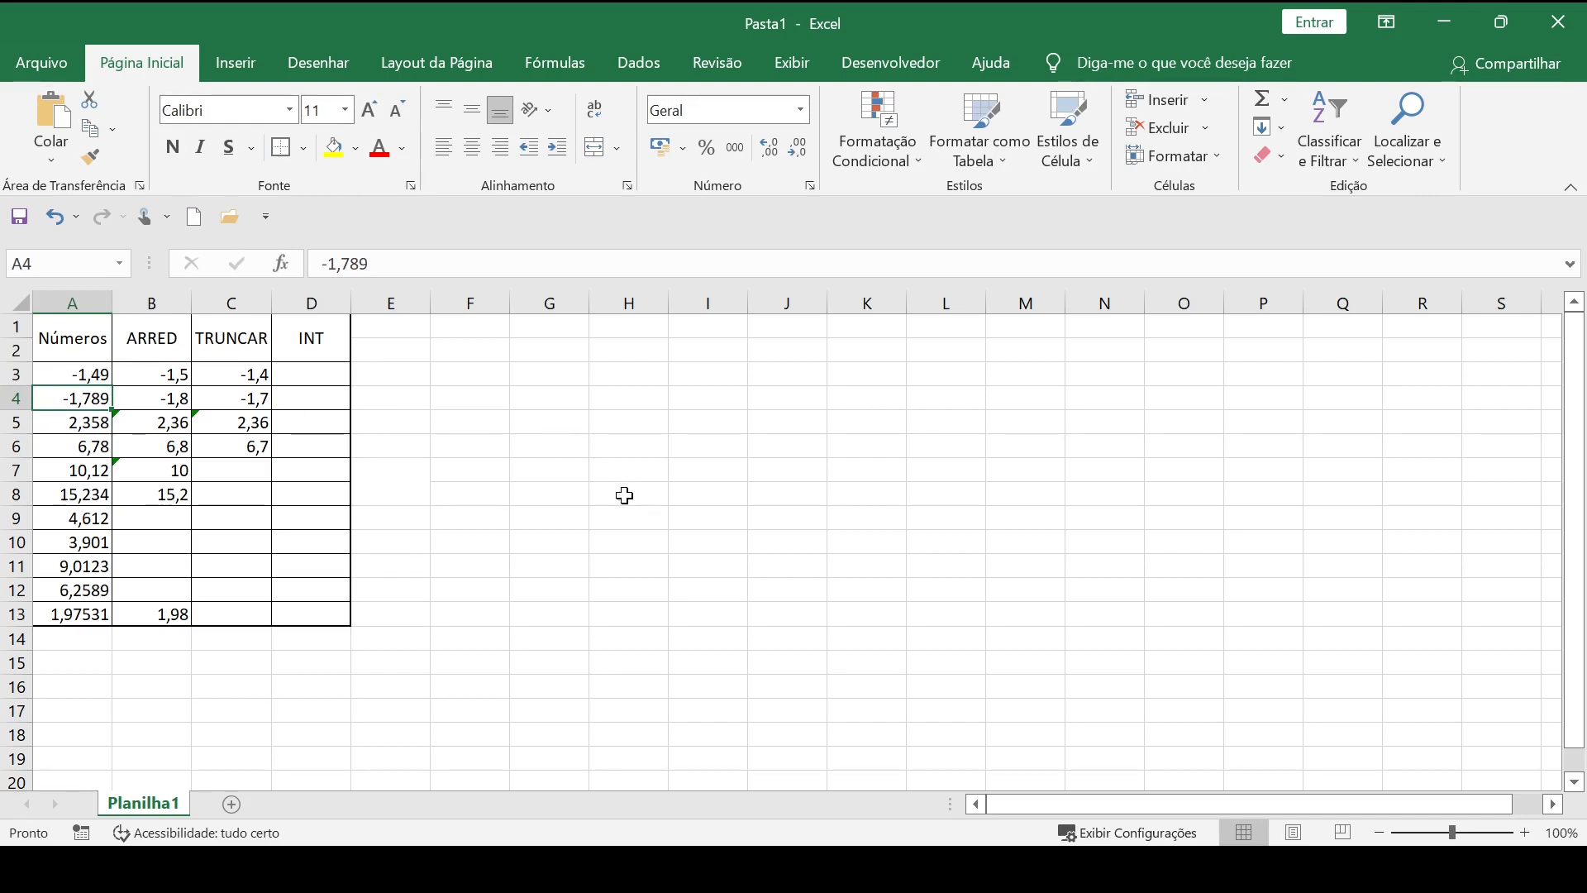
Change the number in A5 to the negative value -2,358.
{"action": "left_click", "coordinate": [73, 422]}
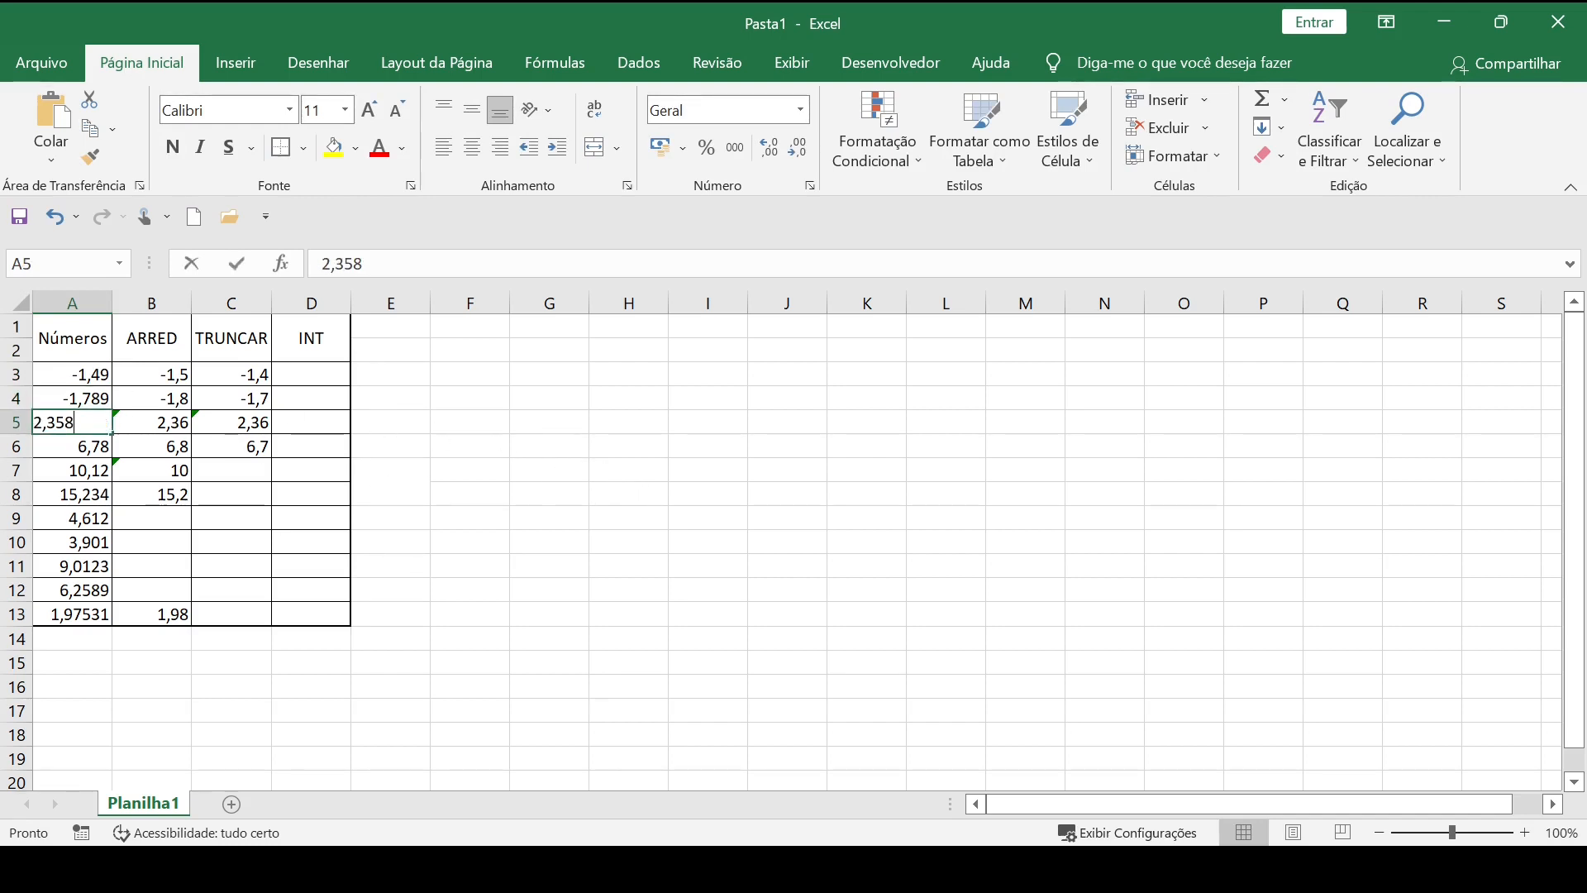
{"action": "left_click", "coordinate": [16, 423]}
{"action": "double_click", "coordinate": [55, 422]}
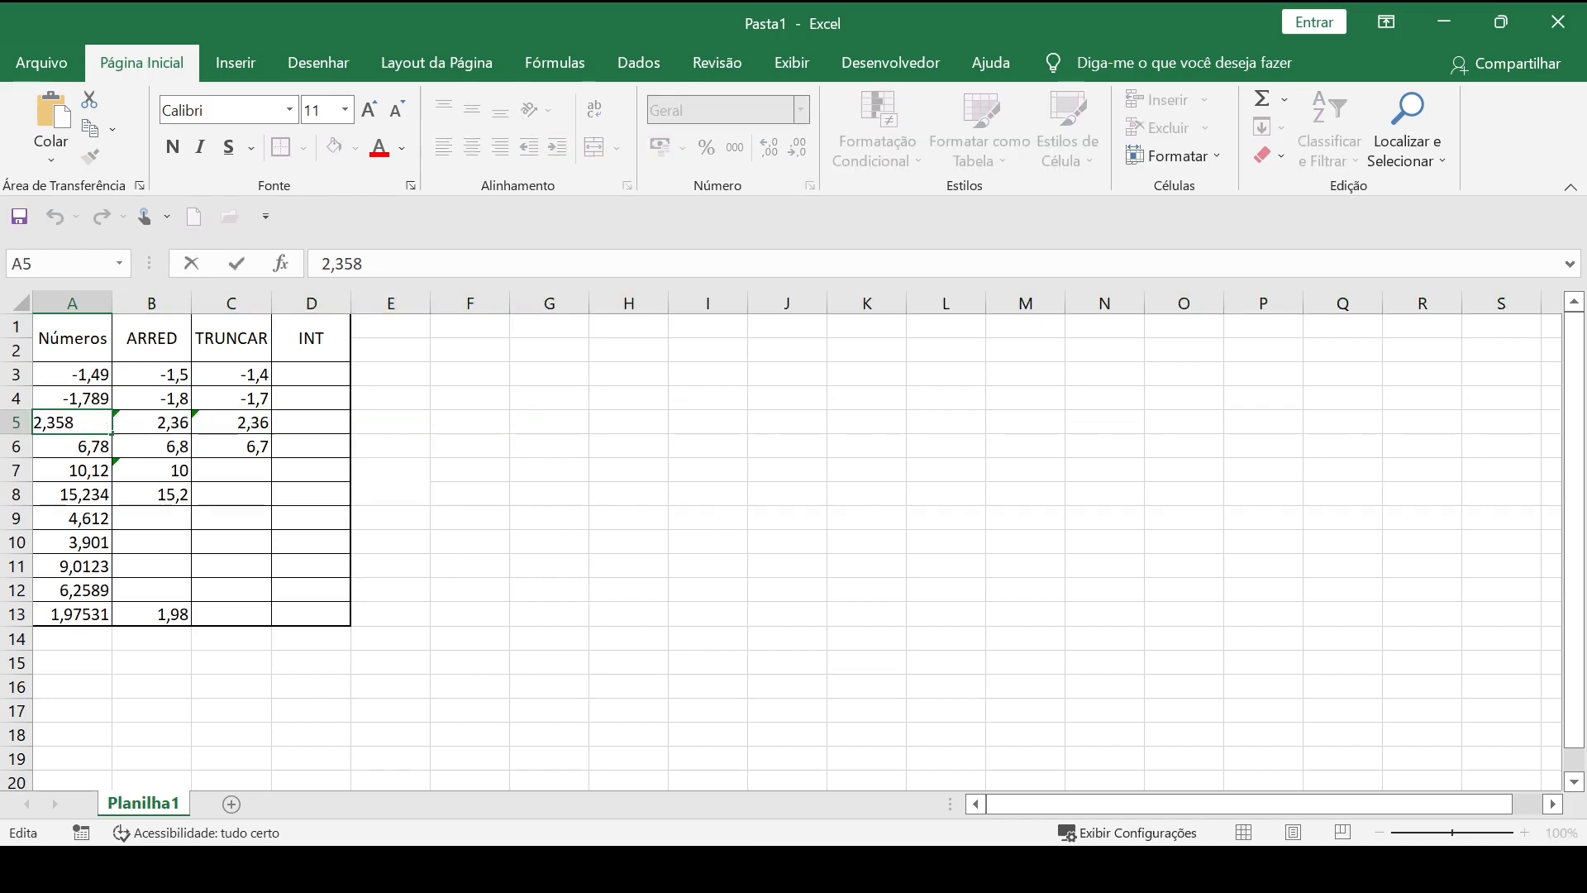
{"action": "type", "text": "-"}
{"action": "key", "text": "Return"}
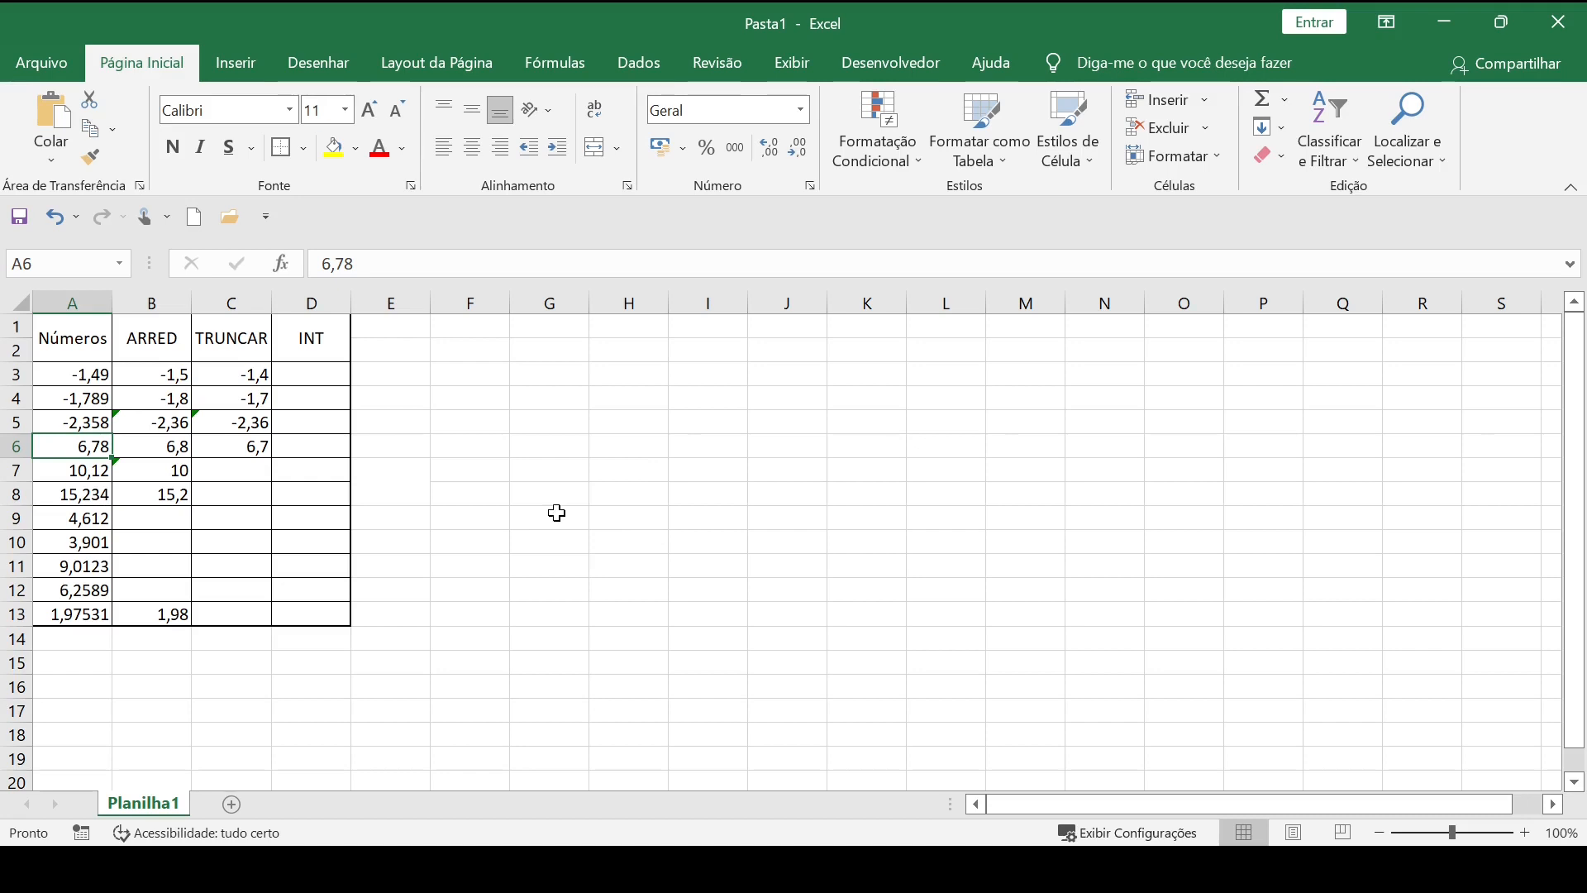
Compare the negative numbers in A4 and A5 with their ARRED and TRUNCAR results in the same rows.
{"action": "left_click", "coordinate": [221, 395]}
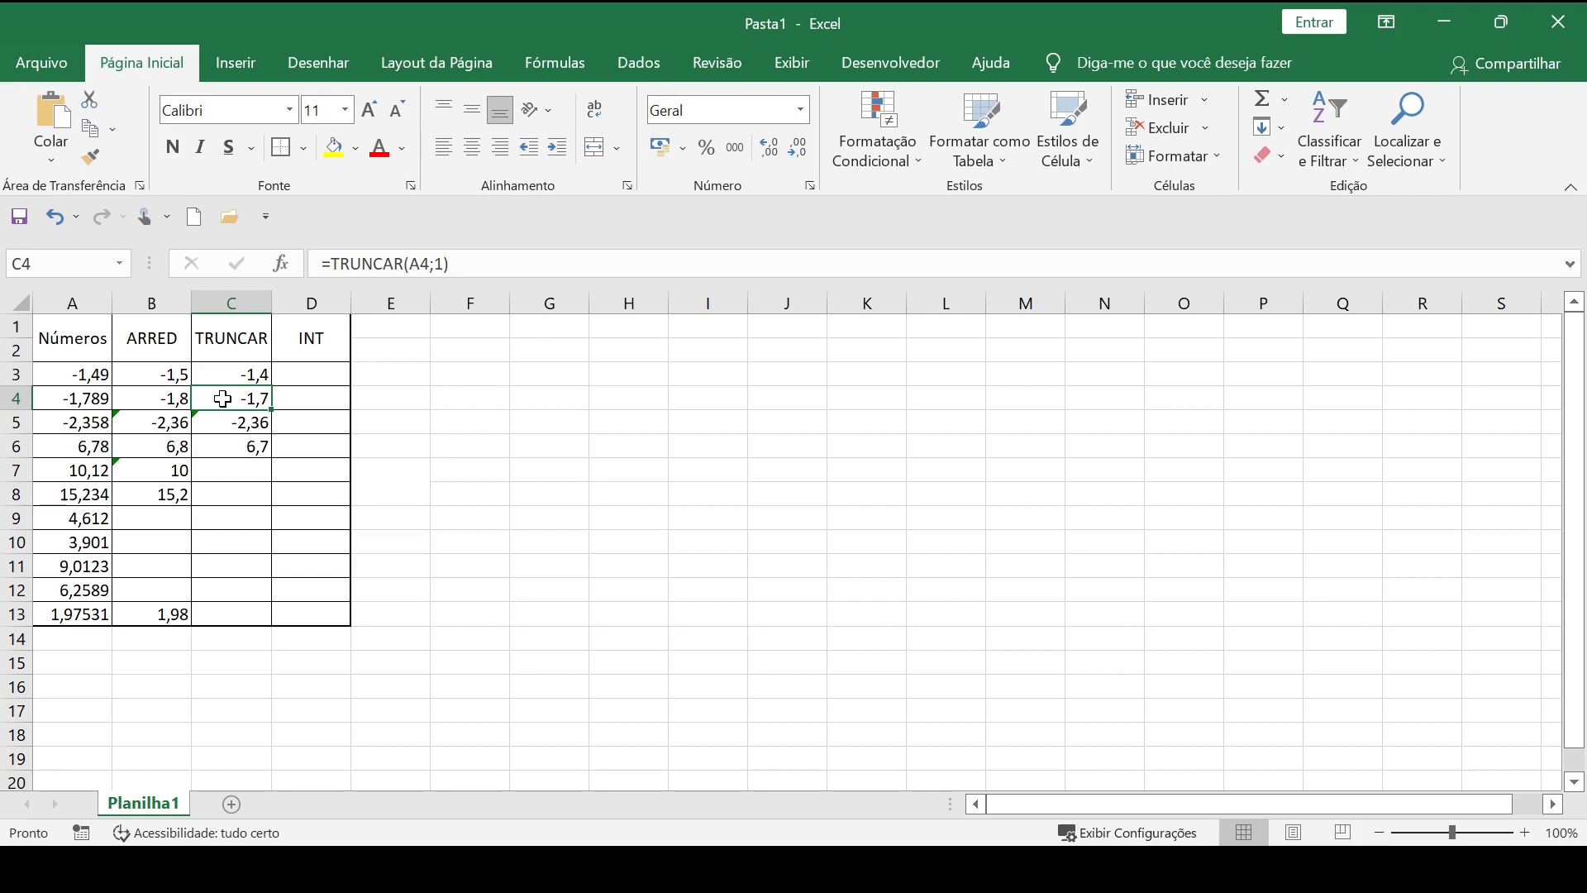
{"action": "left_click", "coordinate": [84, 399]}
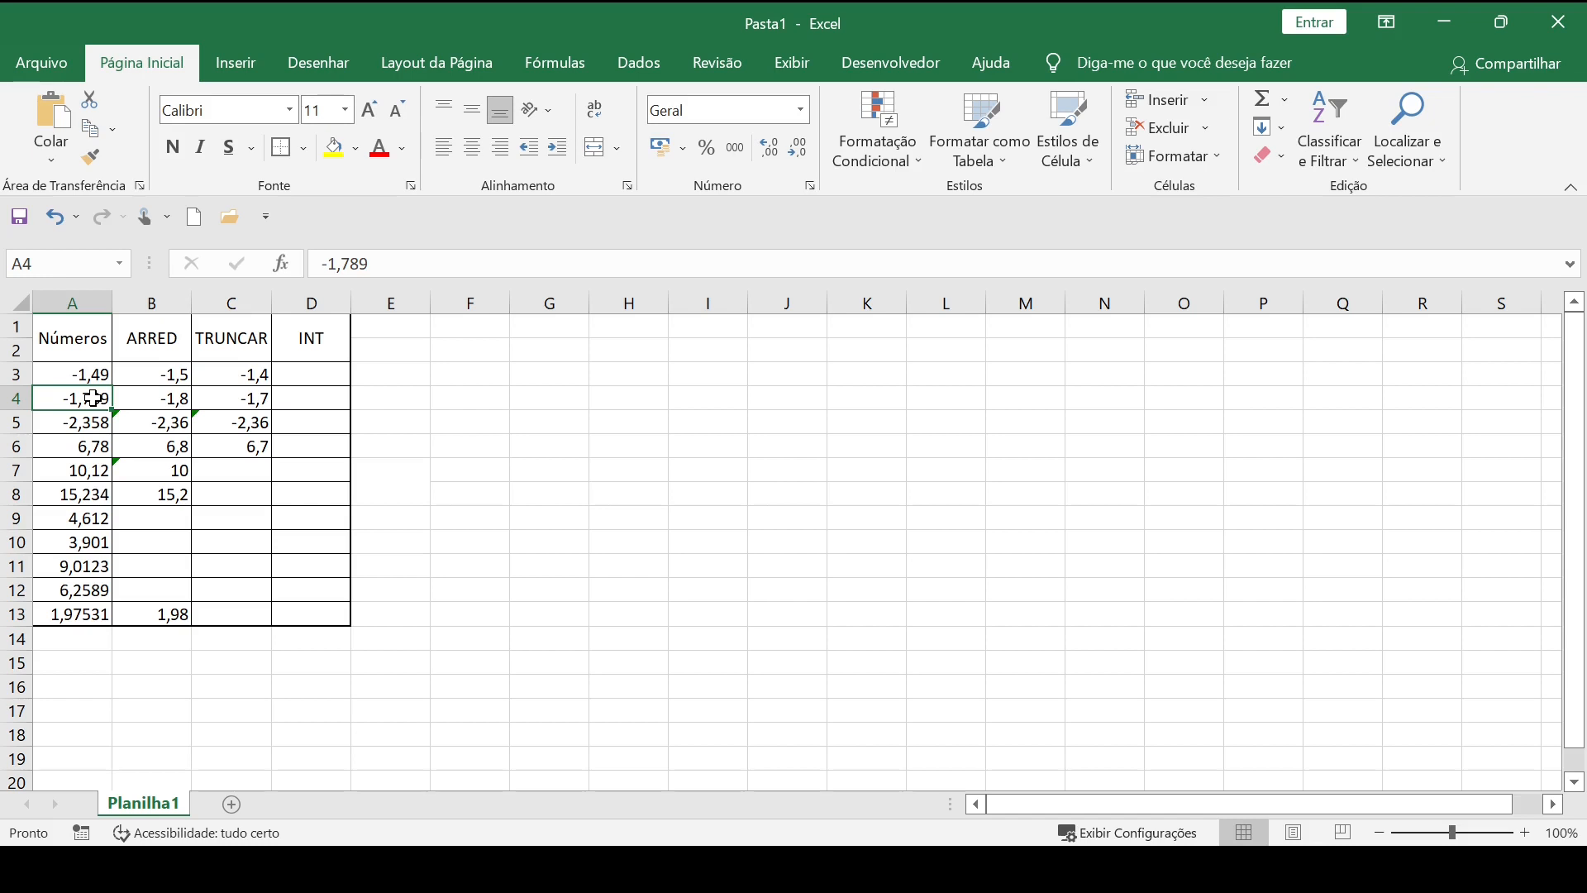
{"action": "left_click", "coordinate": [91, 420]}
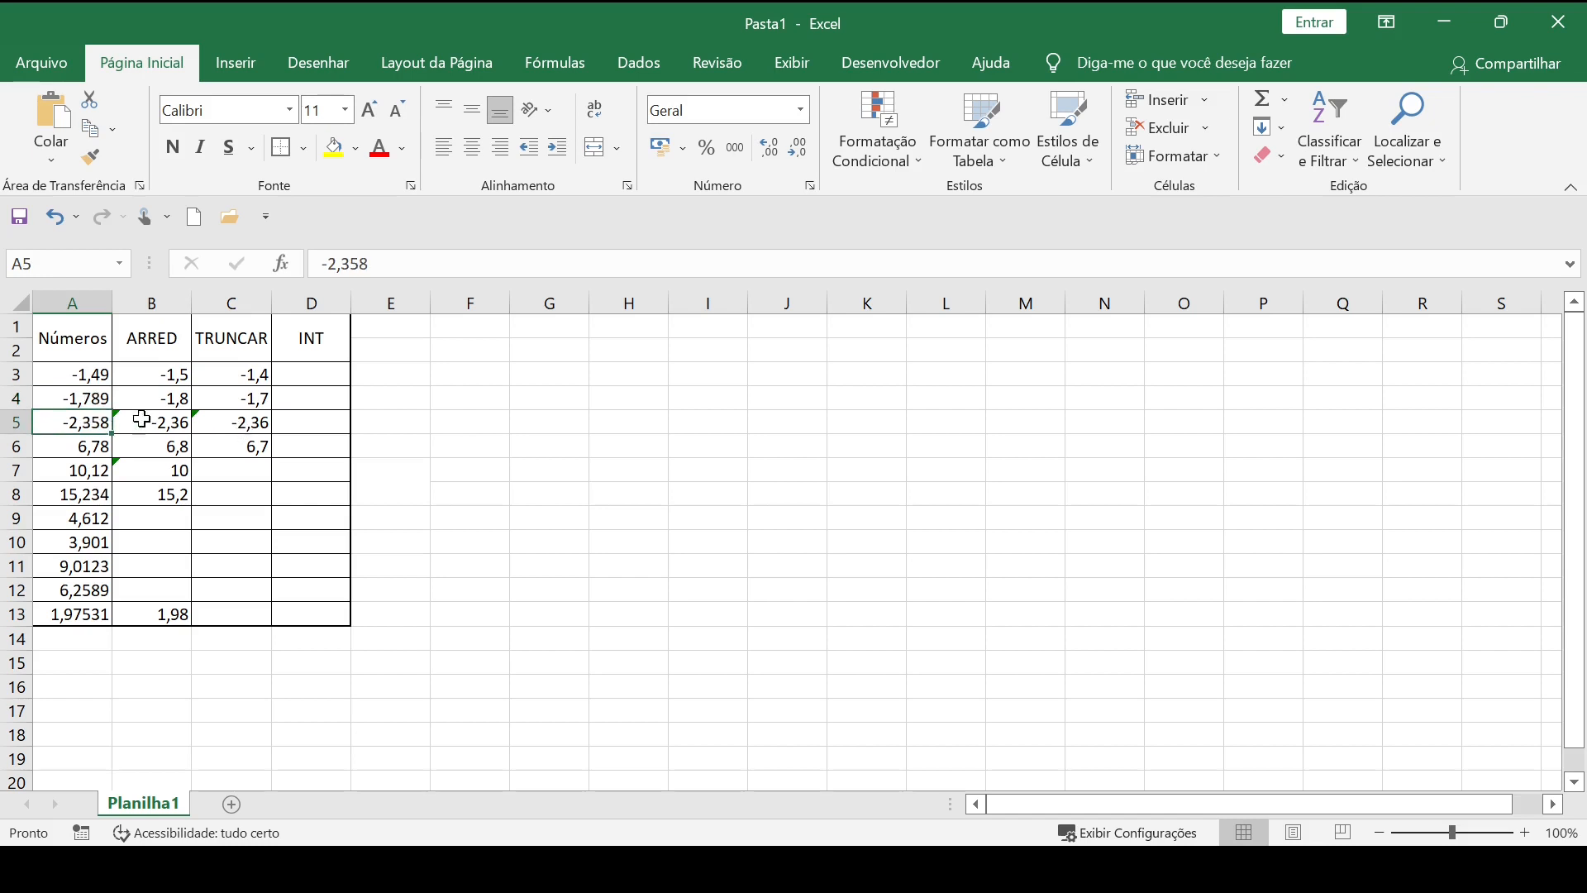
{"action": "left_click", "coordinate": [242, 428]}
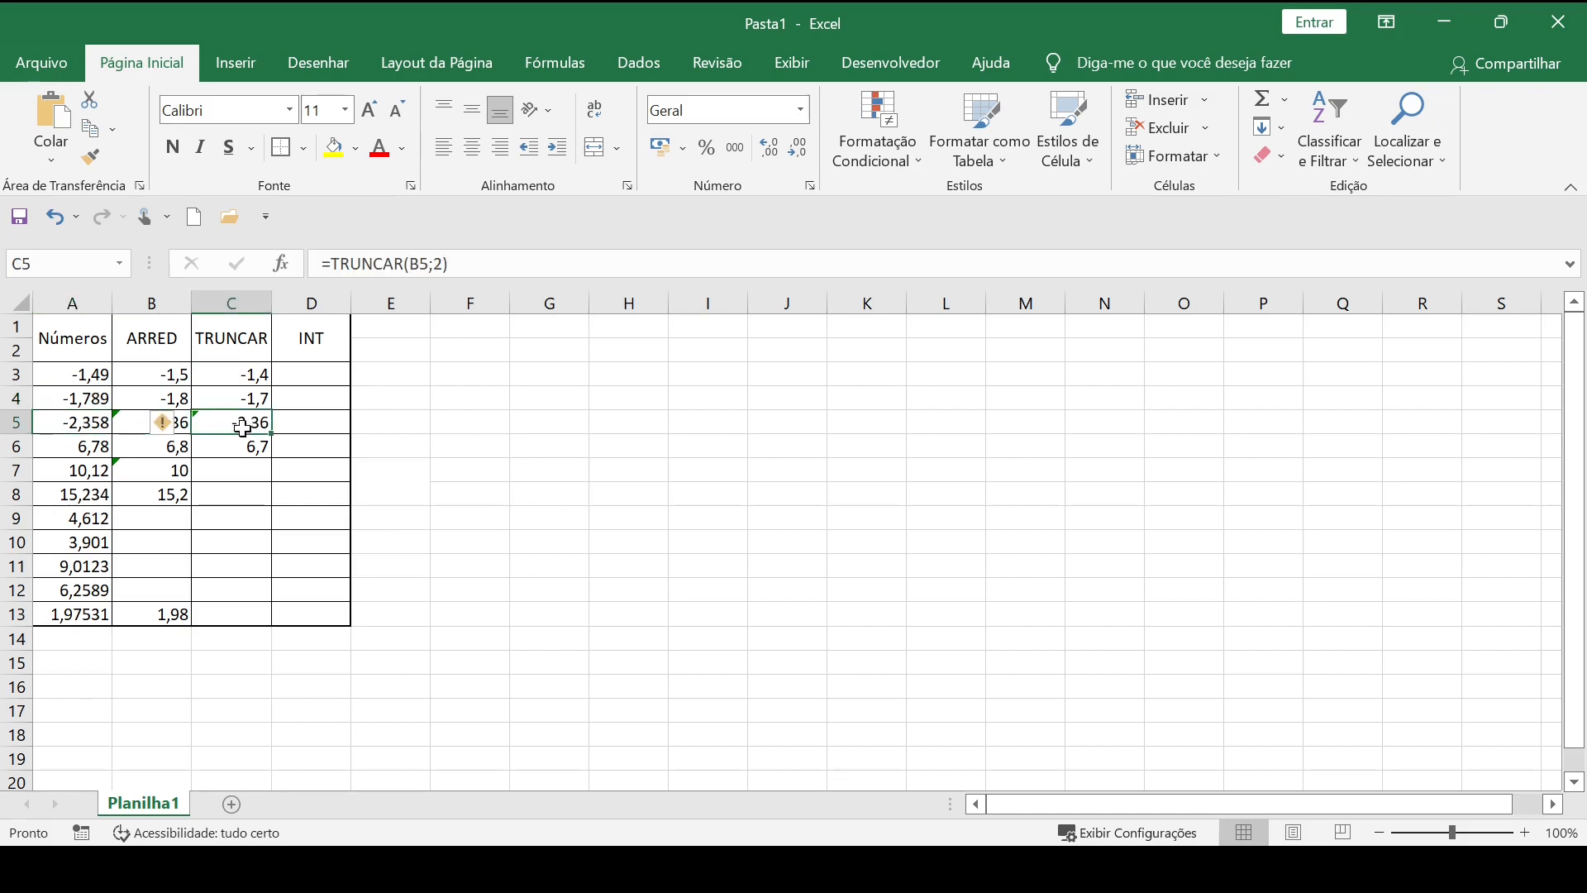
{"action": "left_click_drag", "start_coordinate": [242, 429], "coordinate": [66, 420]}
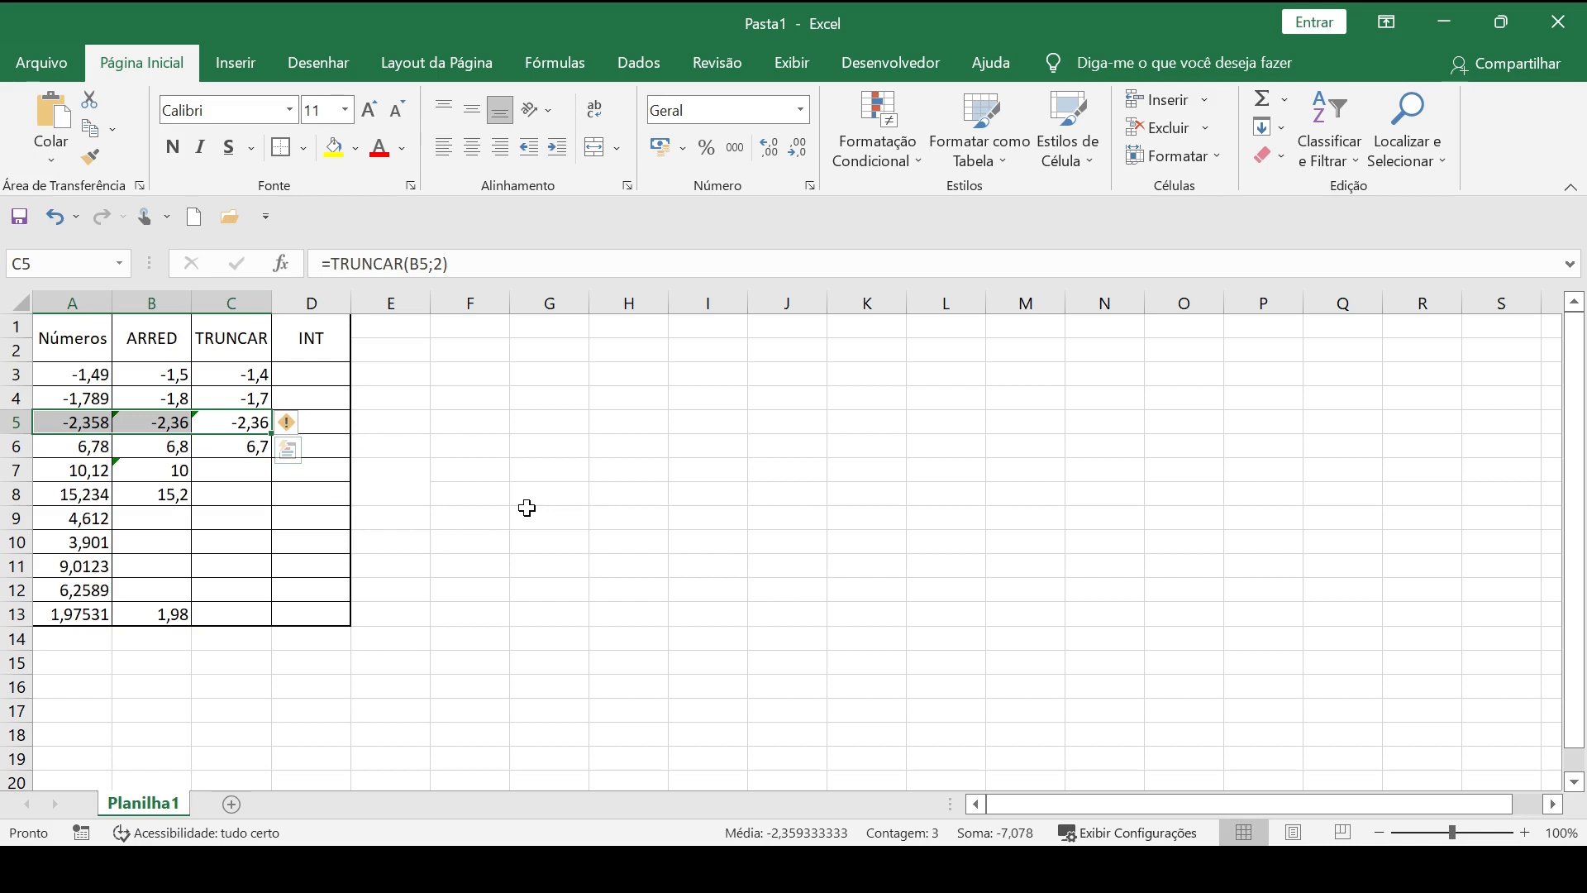
Remove the minus signs from A3 and A4, restoring them to 1,49 and 1,789.
{"action": "left_click", "coordinate": [66, 375]}
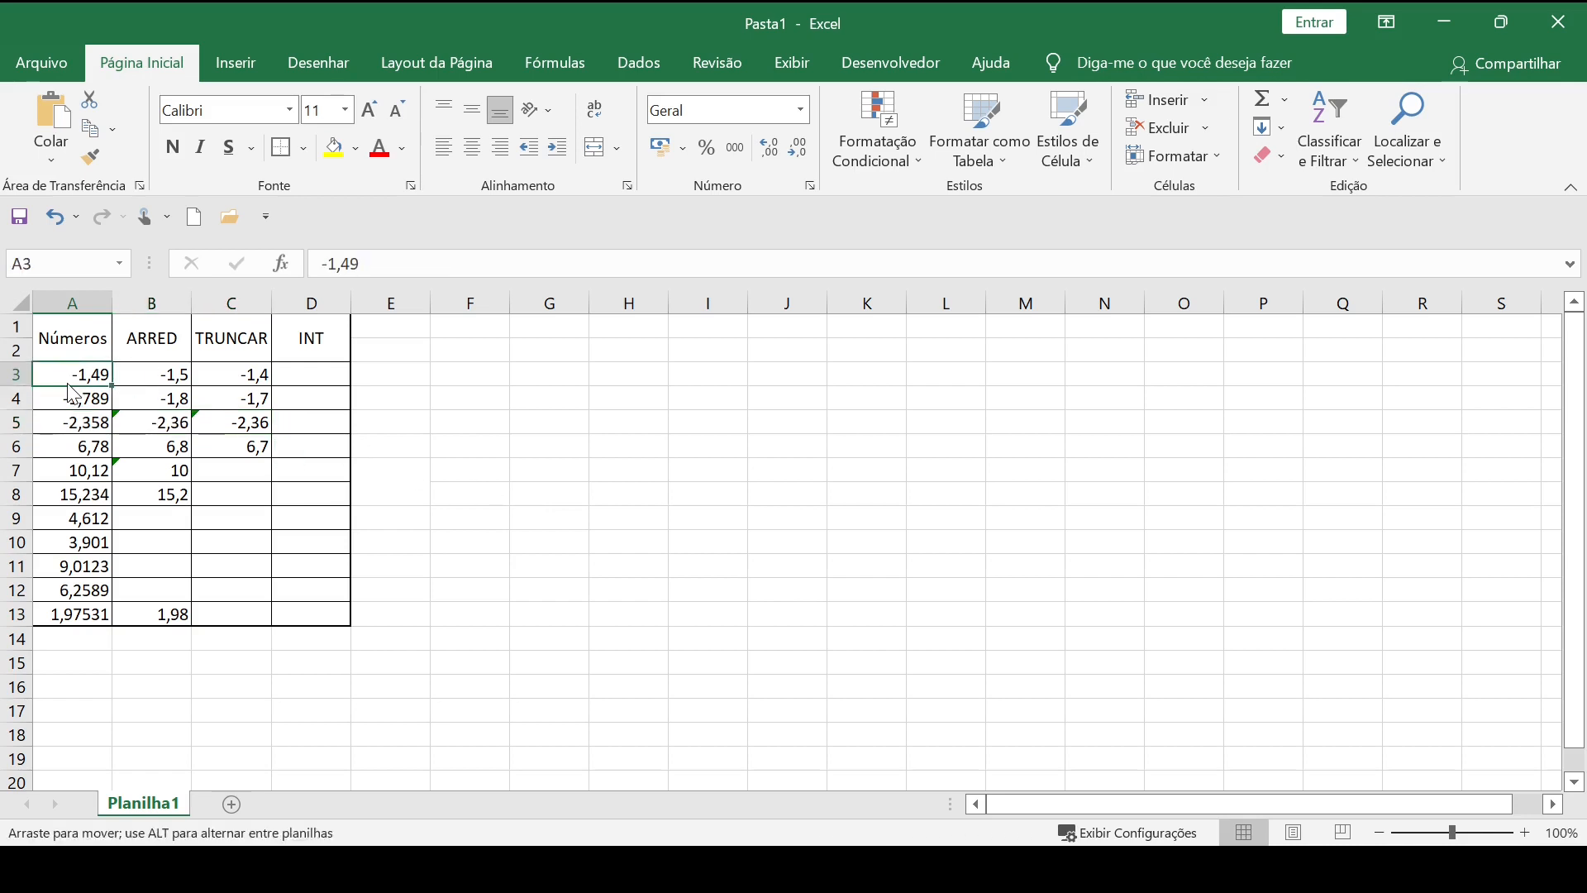
{"action": "key", "text": "F2"}
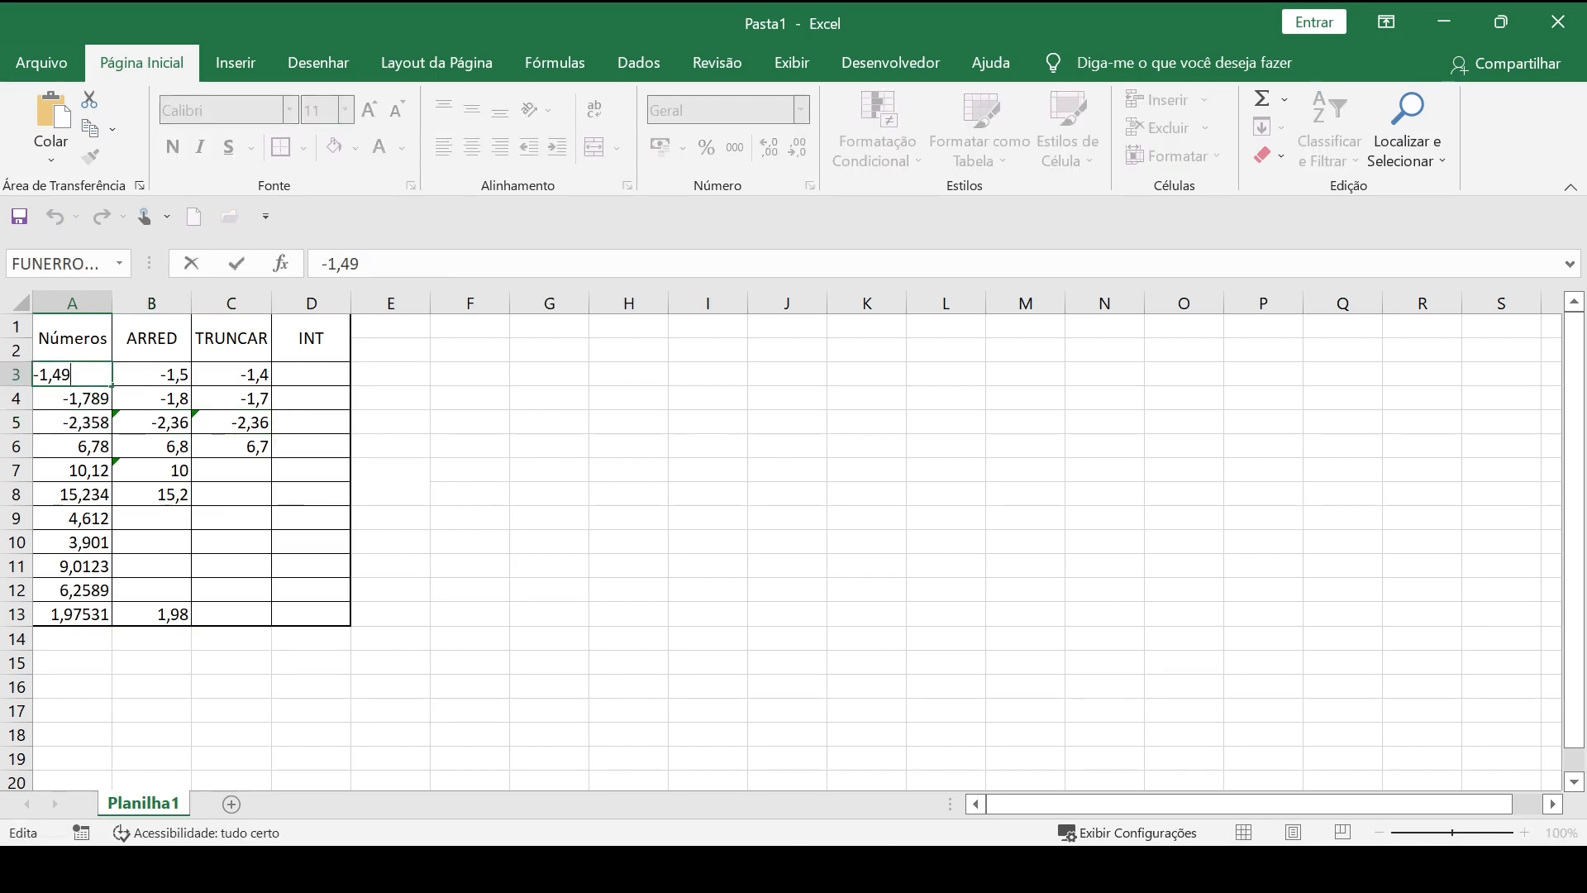
{"action": "key", "text": "shift+Right"}
{"action": "key", "text": "Delete"}
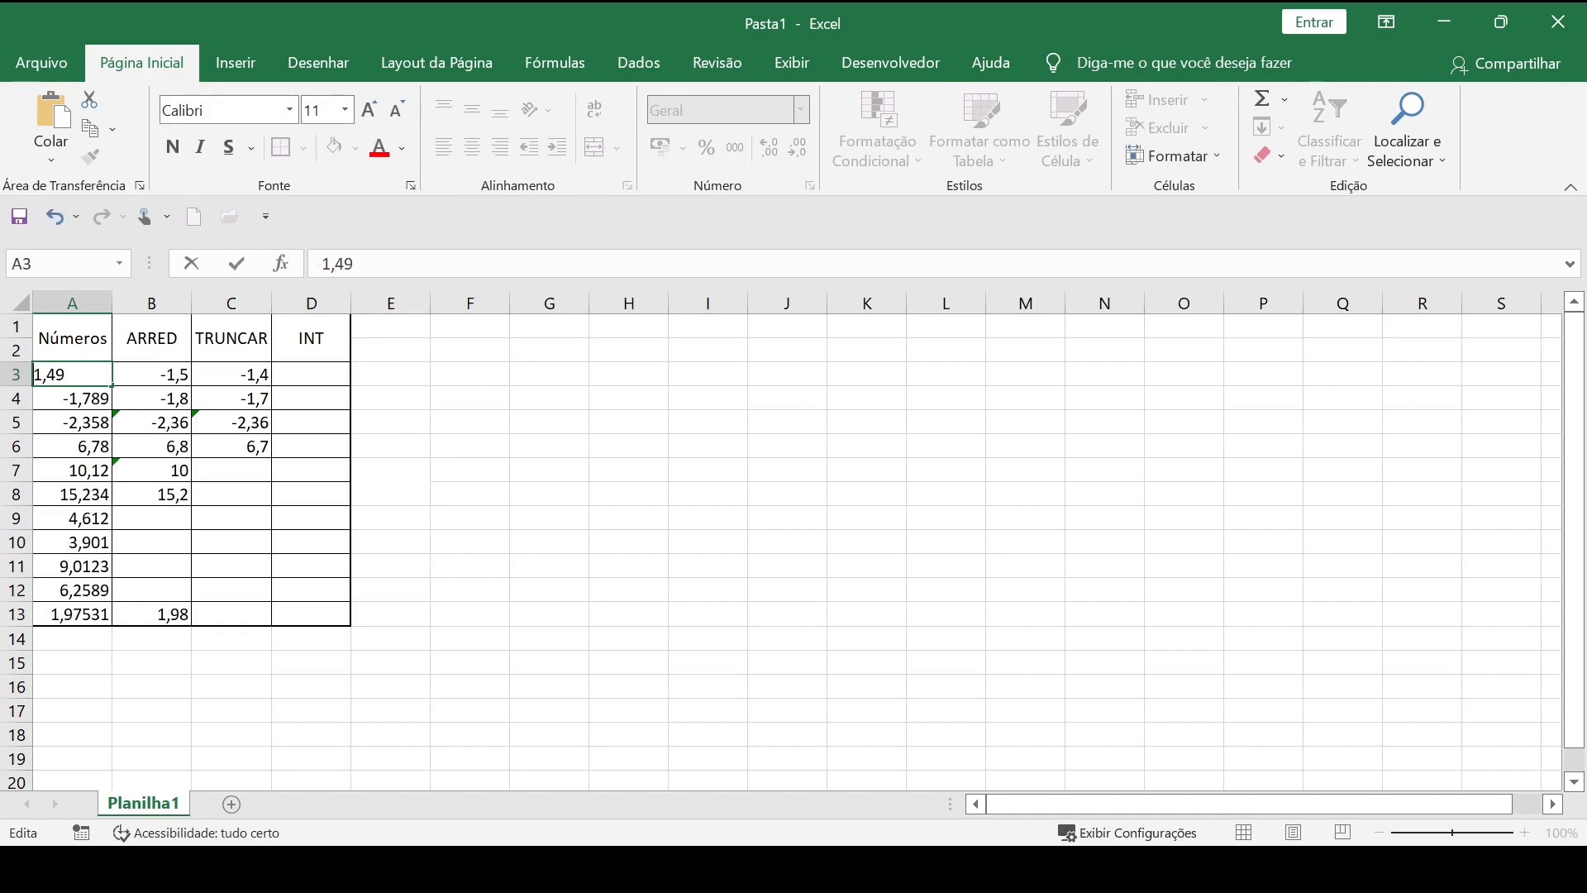
{"action": "left_click", "coordinate": [73, 393]}
{"action": "double_click", "coordinate": [59, 394]}
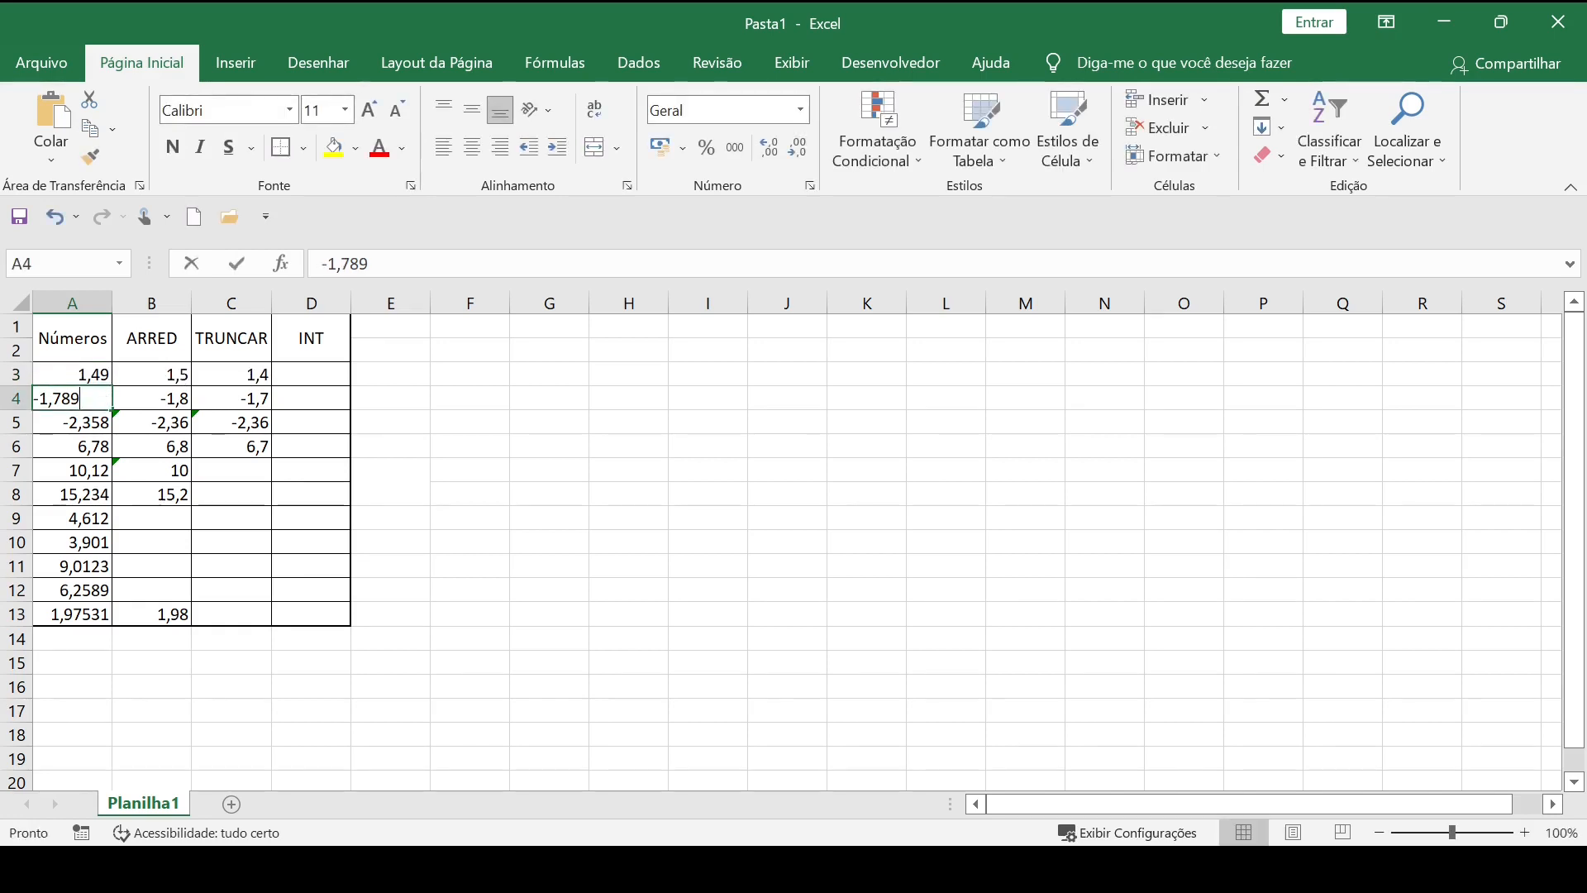
{"action": "key", "text": "shift+Right"}
{"action": "key", "text": "Delete"}
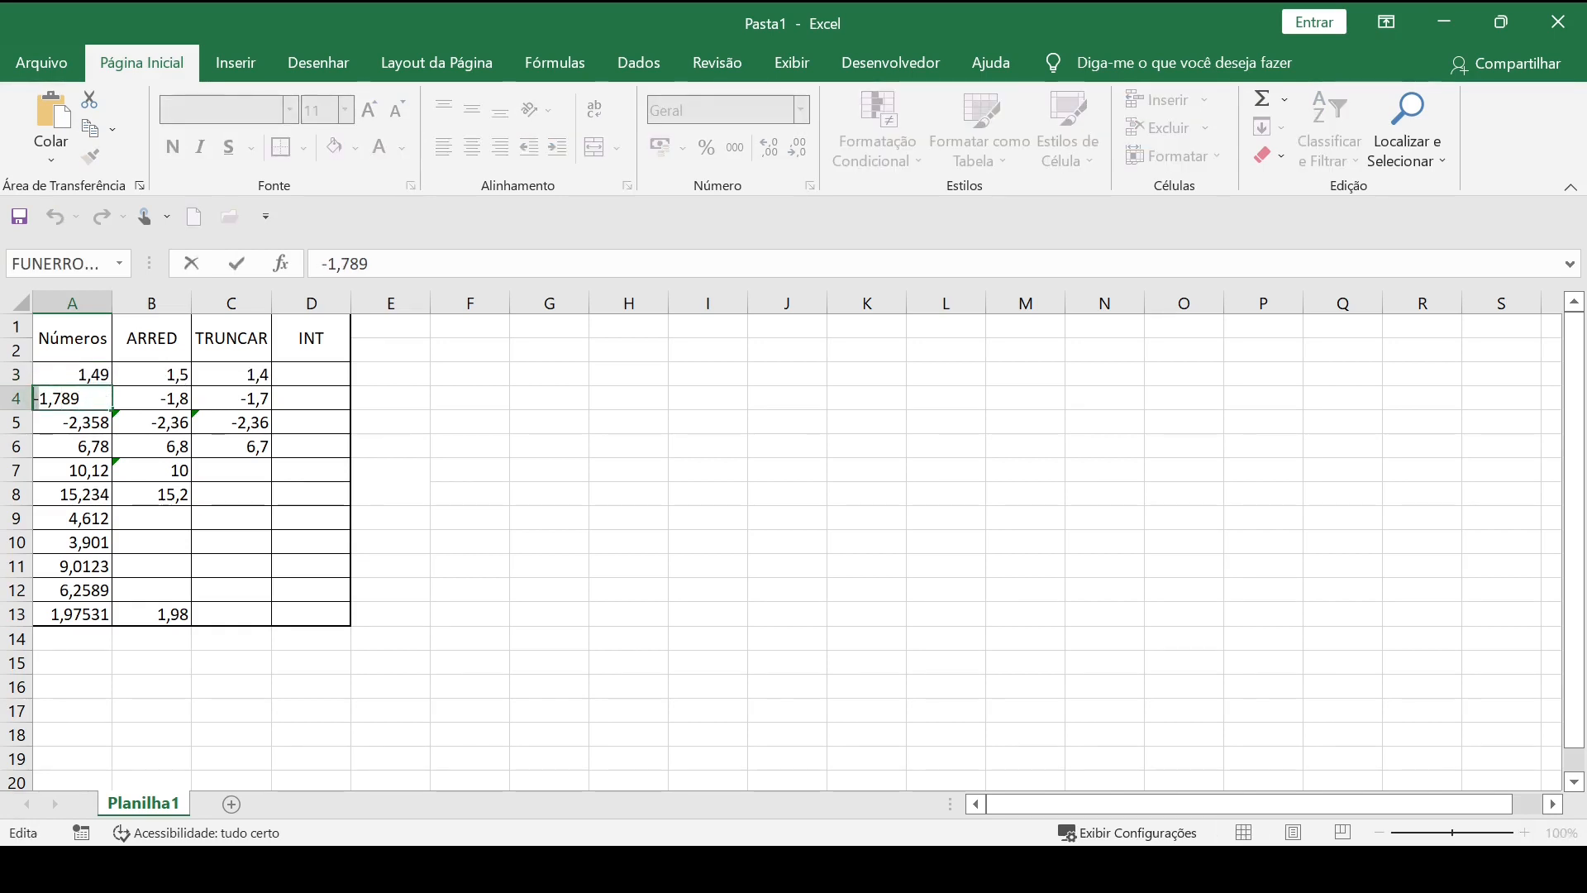
{"action": "key", "text": "Return"}
Remove the minus sign from A5, restoring it to 2,358.
{"action": "double_click", "coordinate": [84, 430]}
{"action": "key", "text": "Home"}
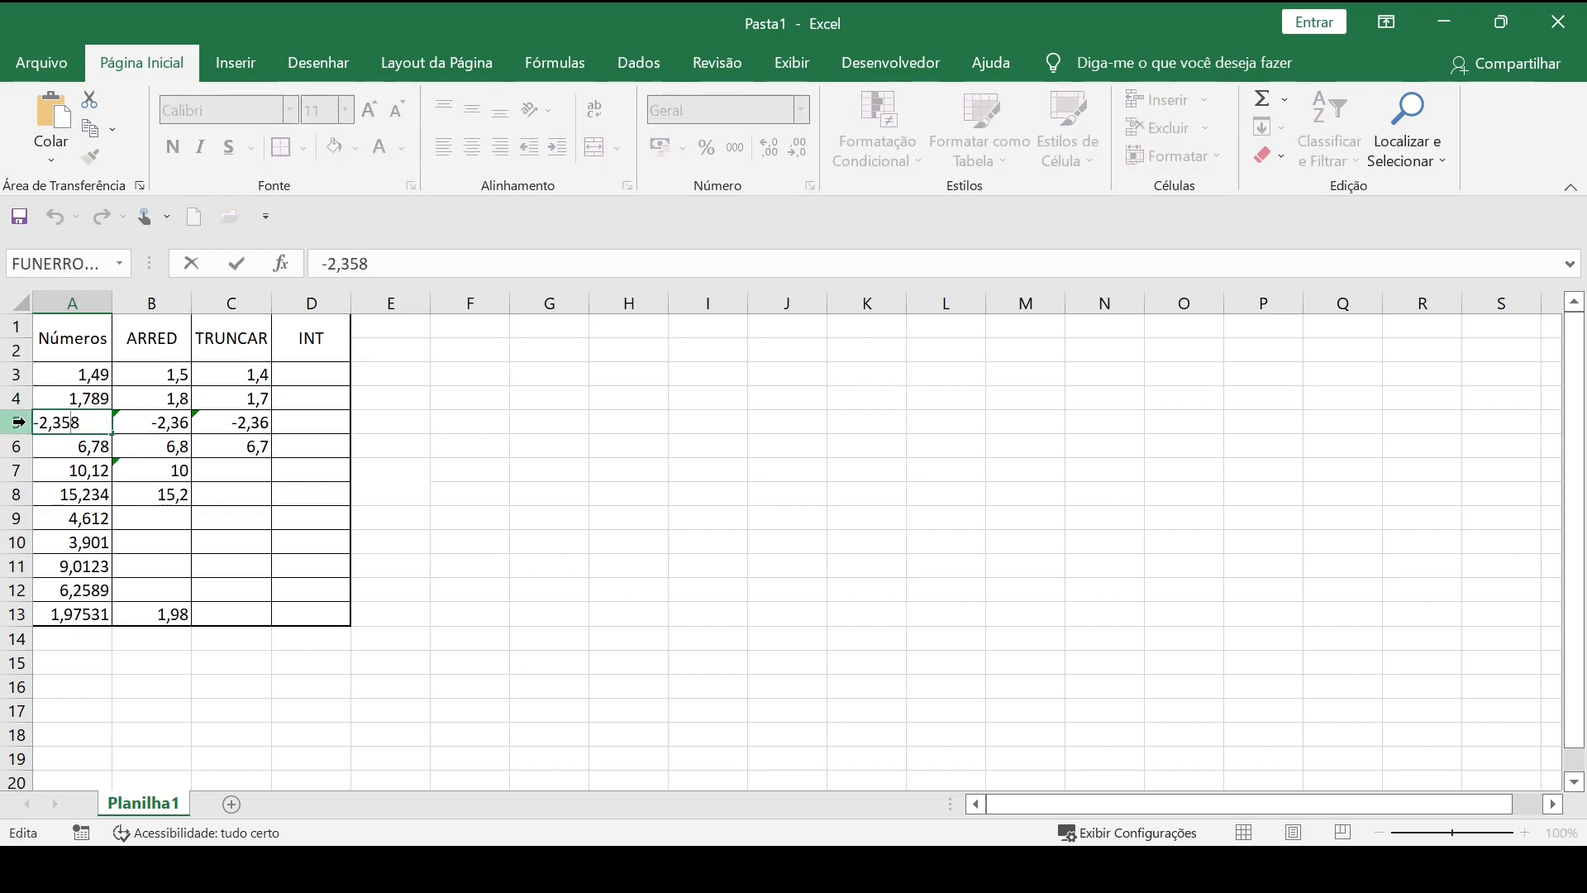
{"action": "key", "text": "shift+Right"}
{"action": "key", "text": "Delete"}
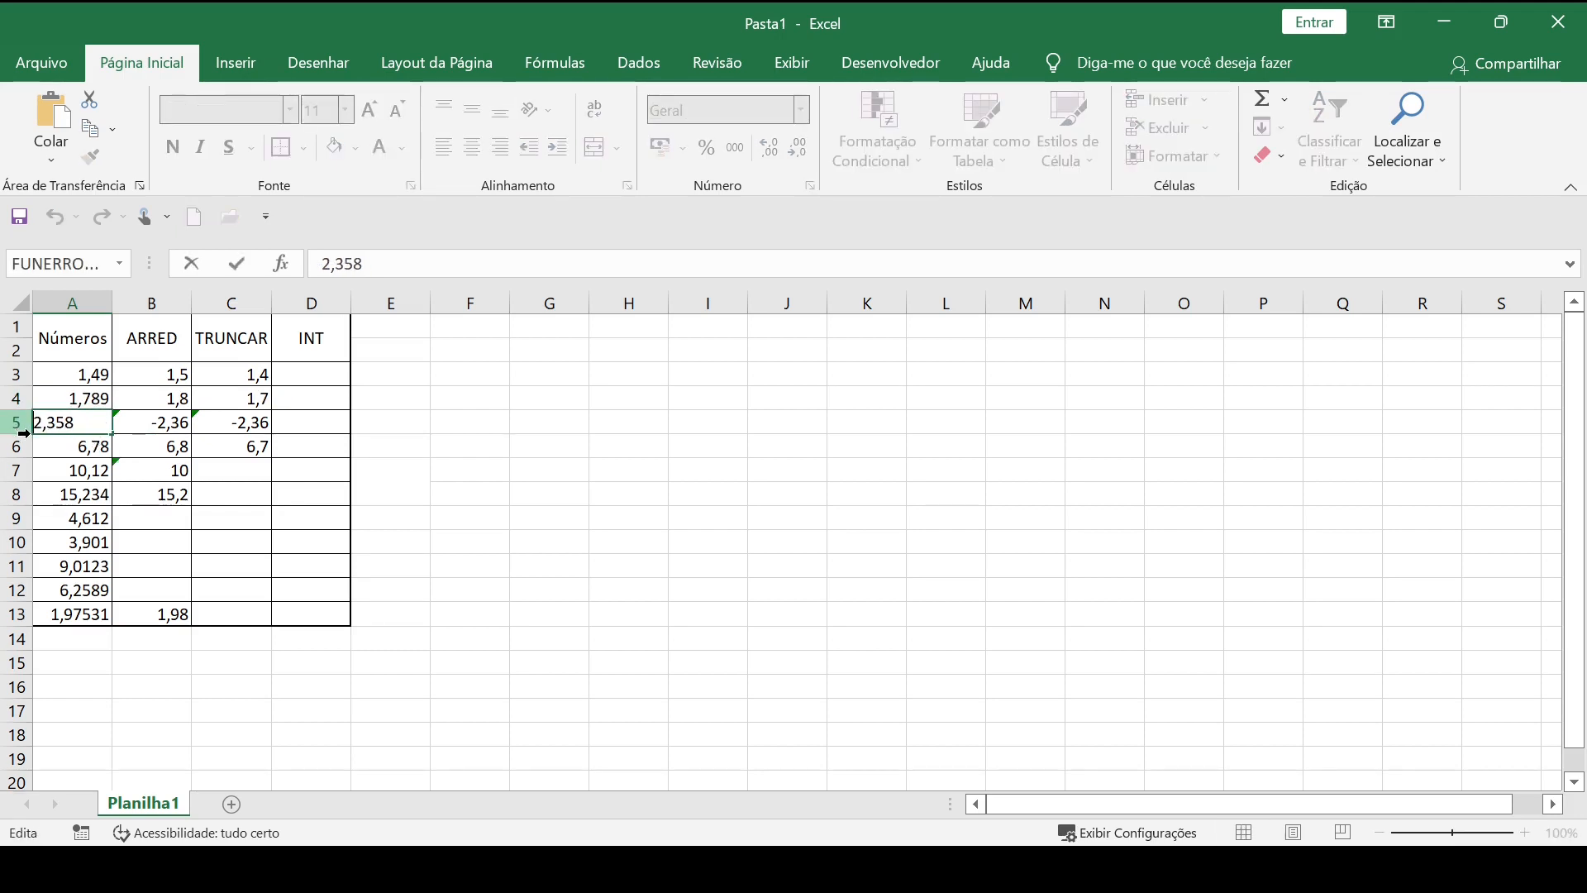
{"action": "key", "text": "Return"}
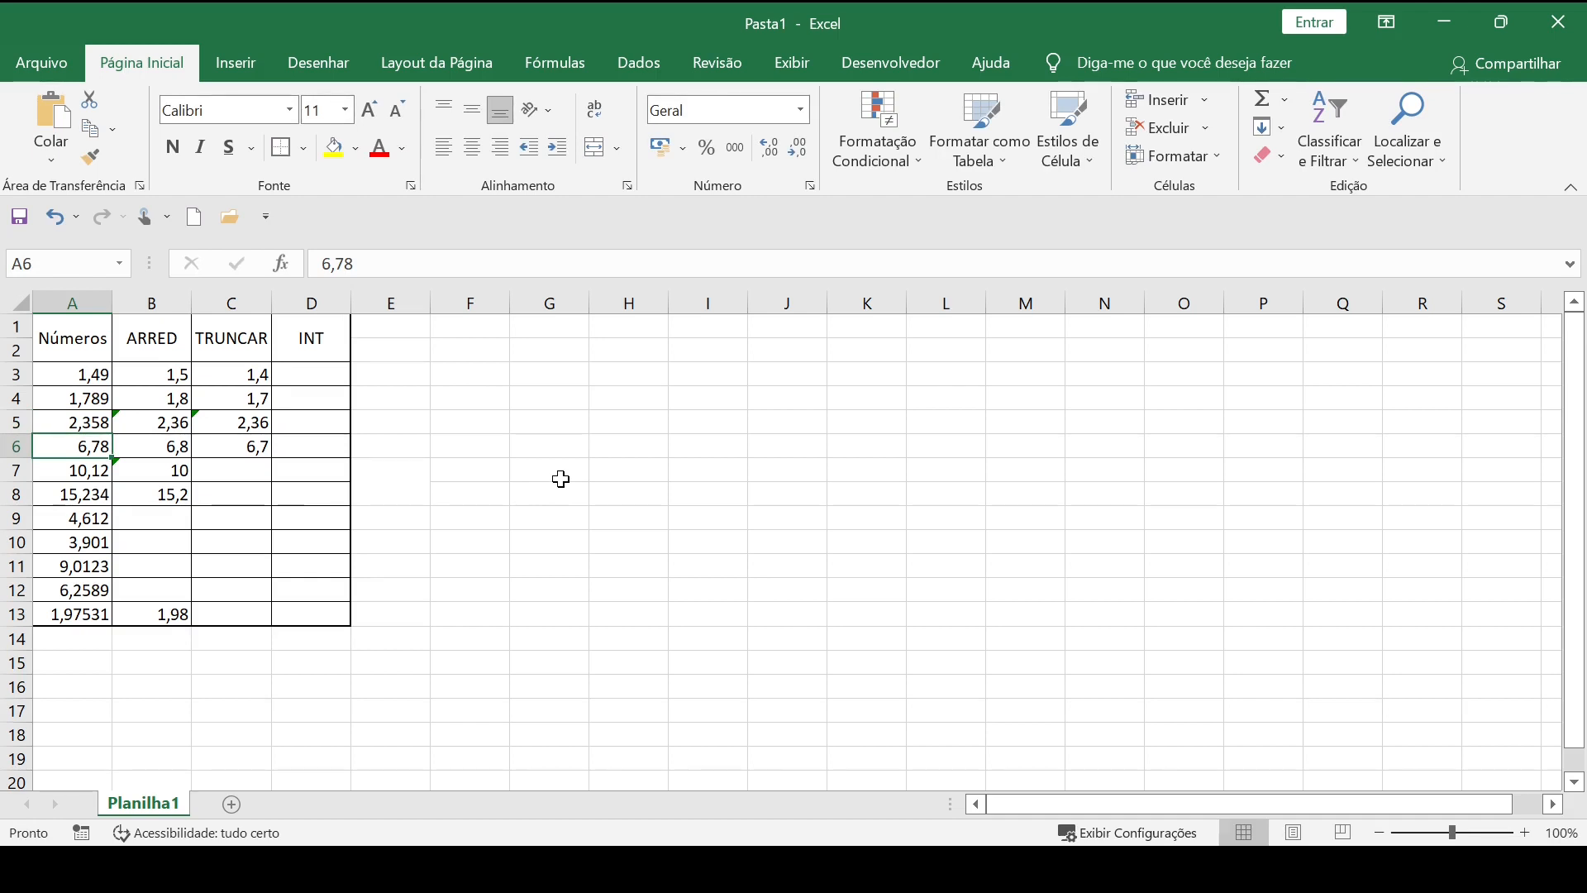
Compare the TRUNCAR formula in C3 with the ARRED formula in B3, and select D3 in the INT column.
{"action": "left_click", "coordinate": [251, 377]}
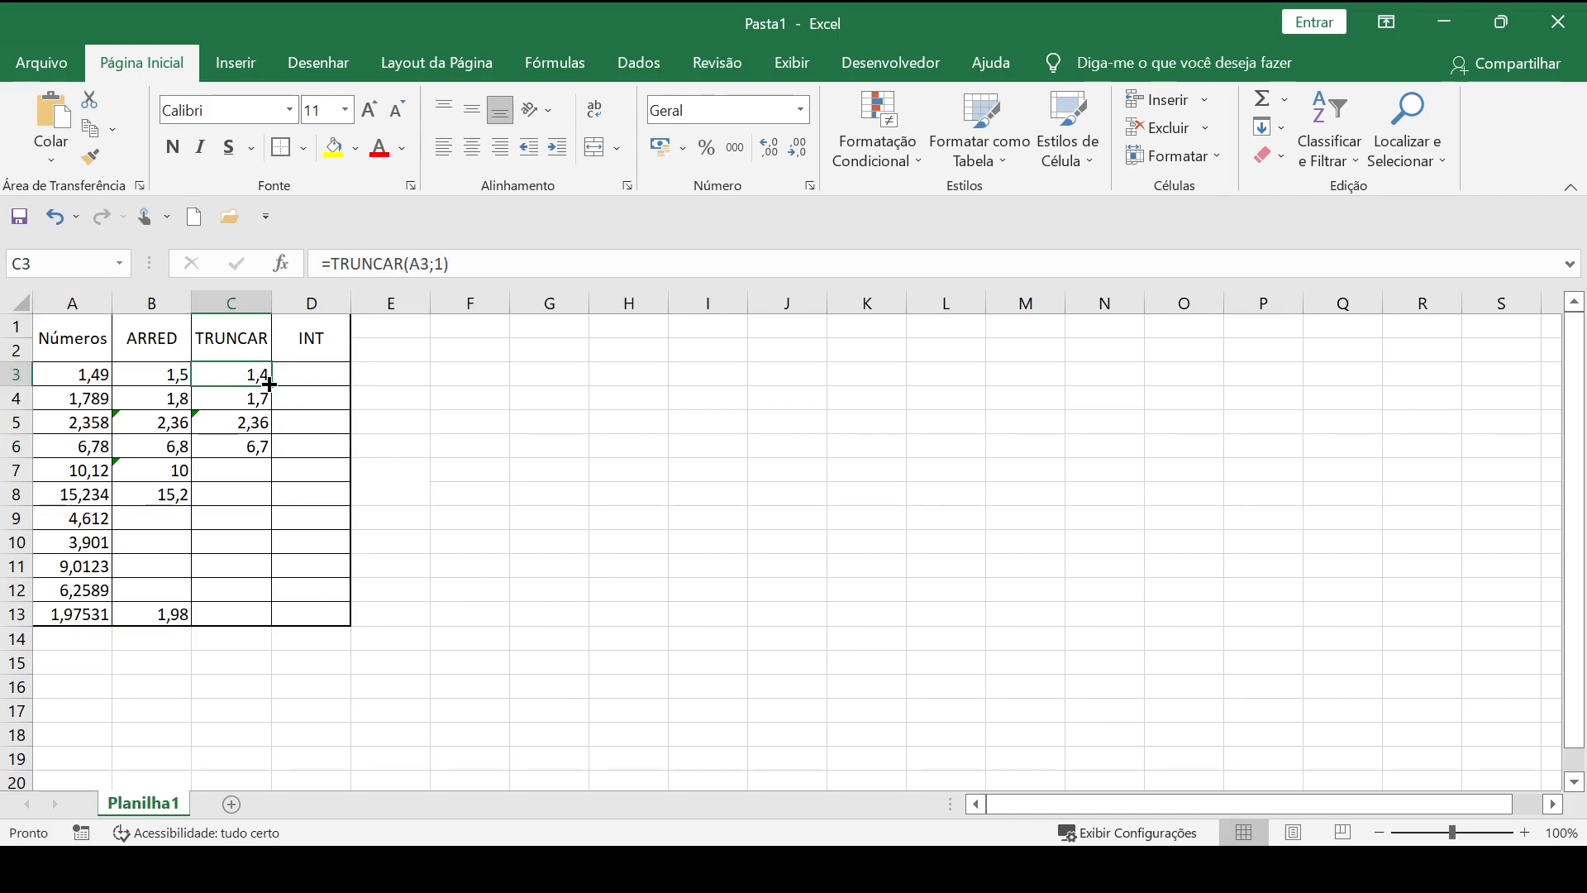
{"action": "left_click", "coordinate": [170, 372]}
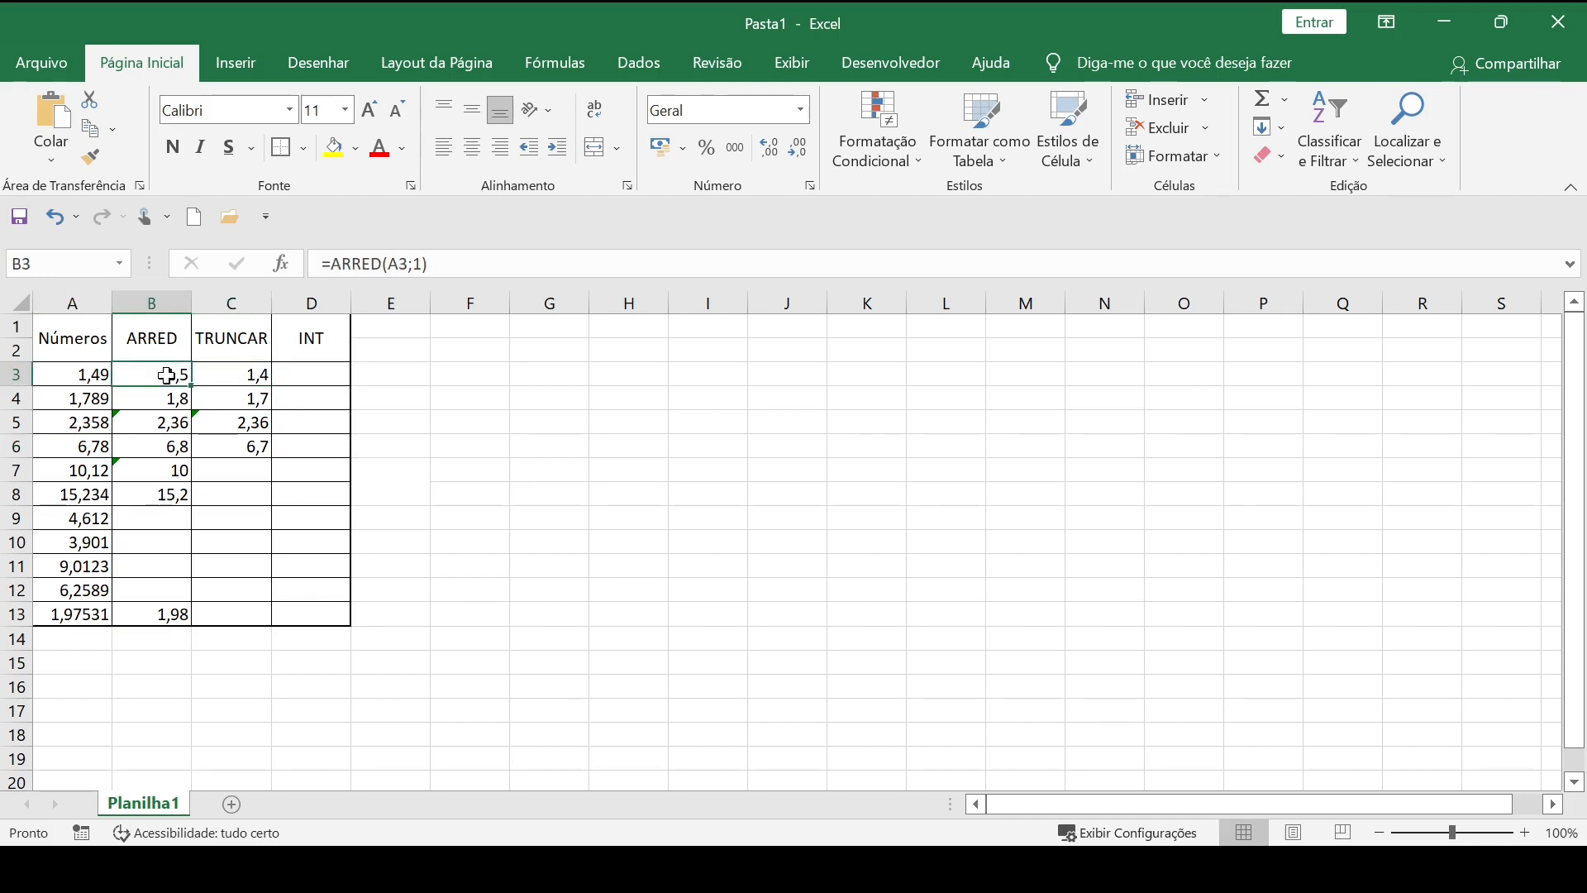
{"action": "left_click", "coordinate": [320, 378]}
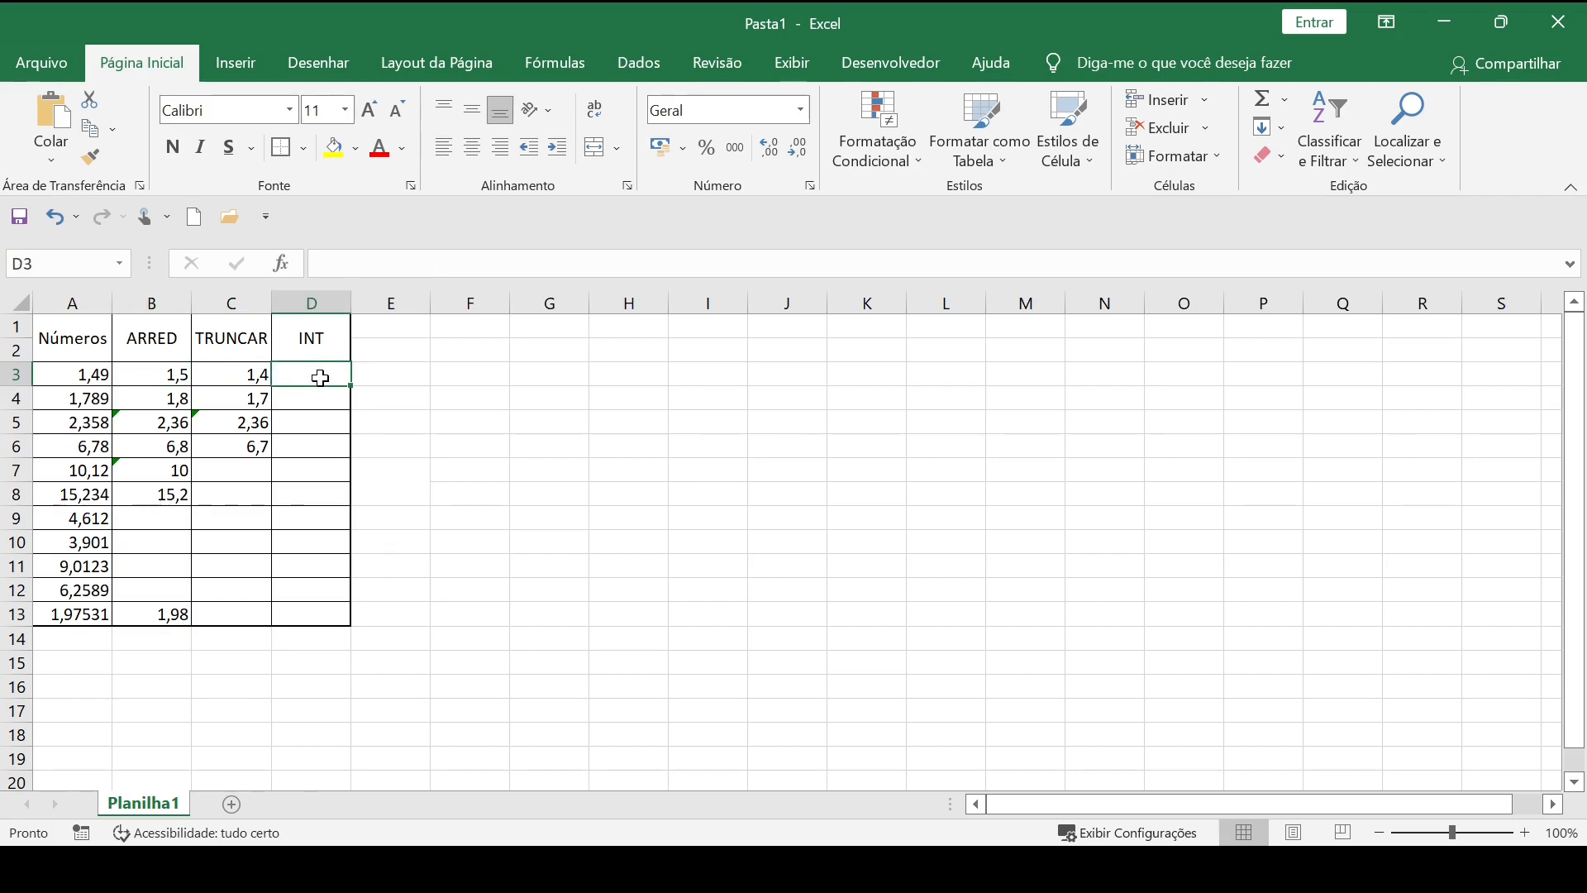
Enter the formula =INT(A3) in D3 of the INT column.
{"action": "type", "text": "=int"}
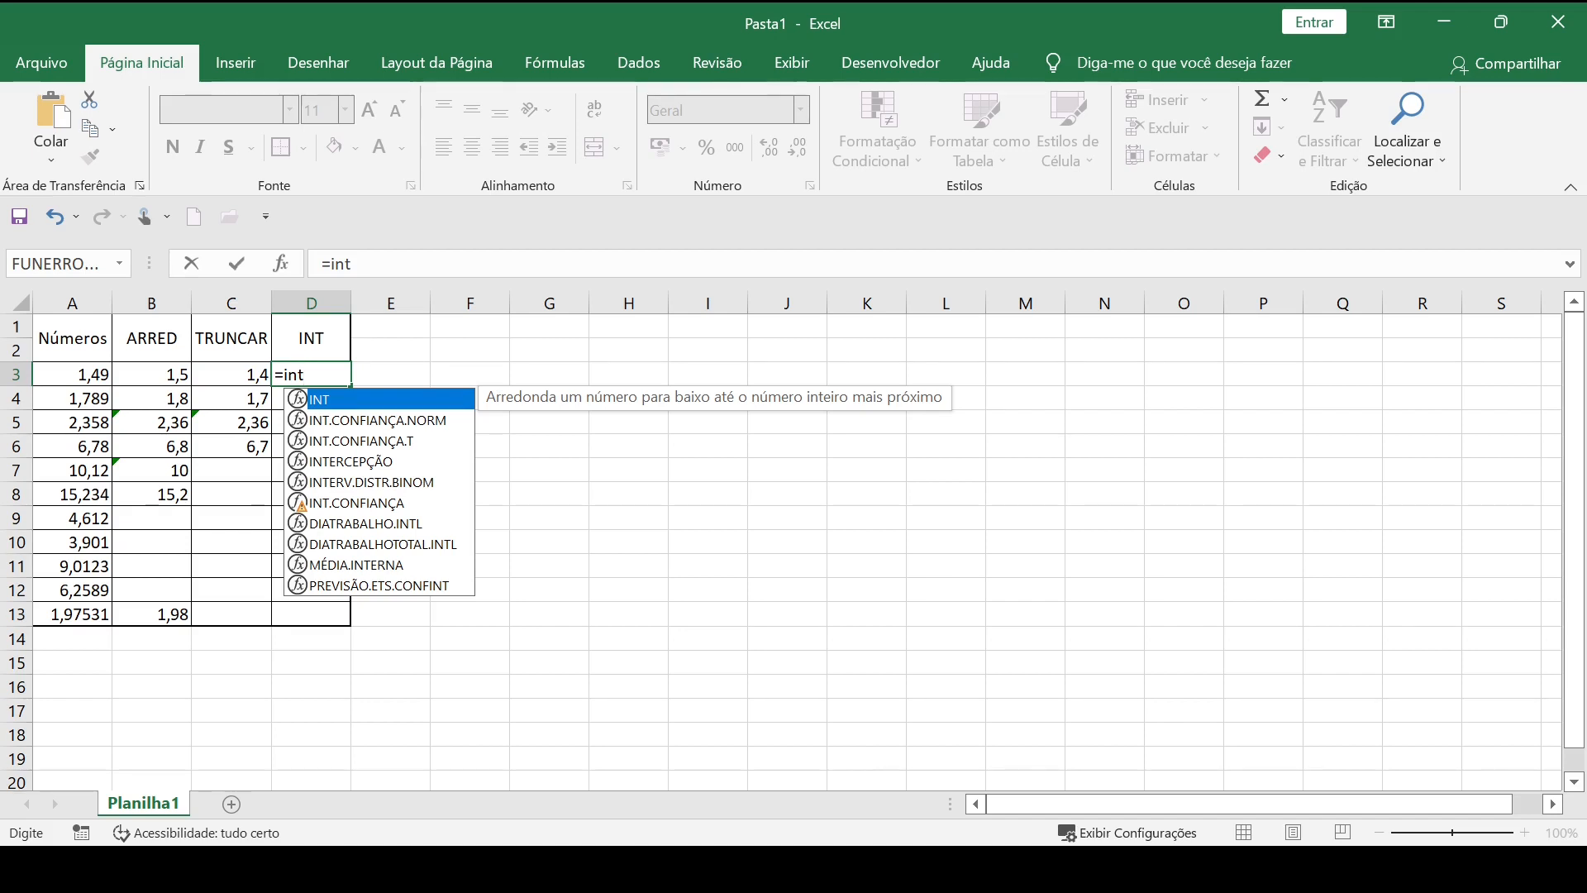
{"action": "key", "text": "Tab"}
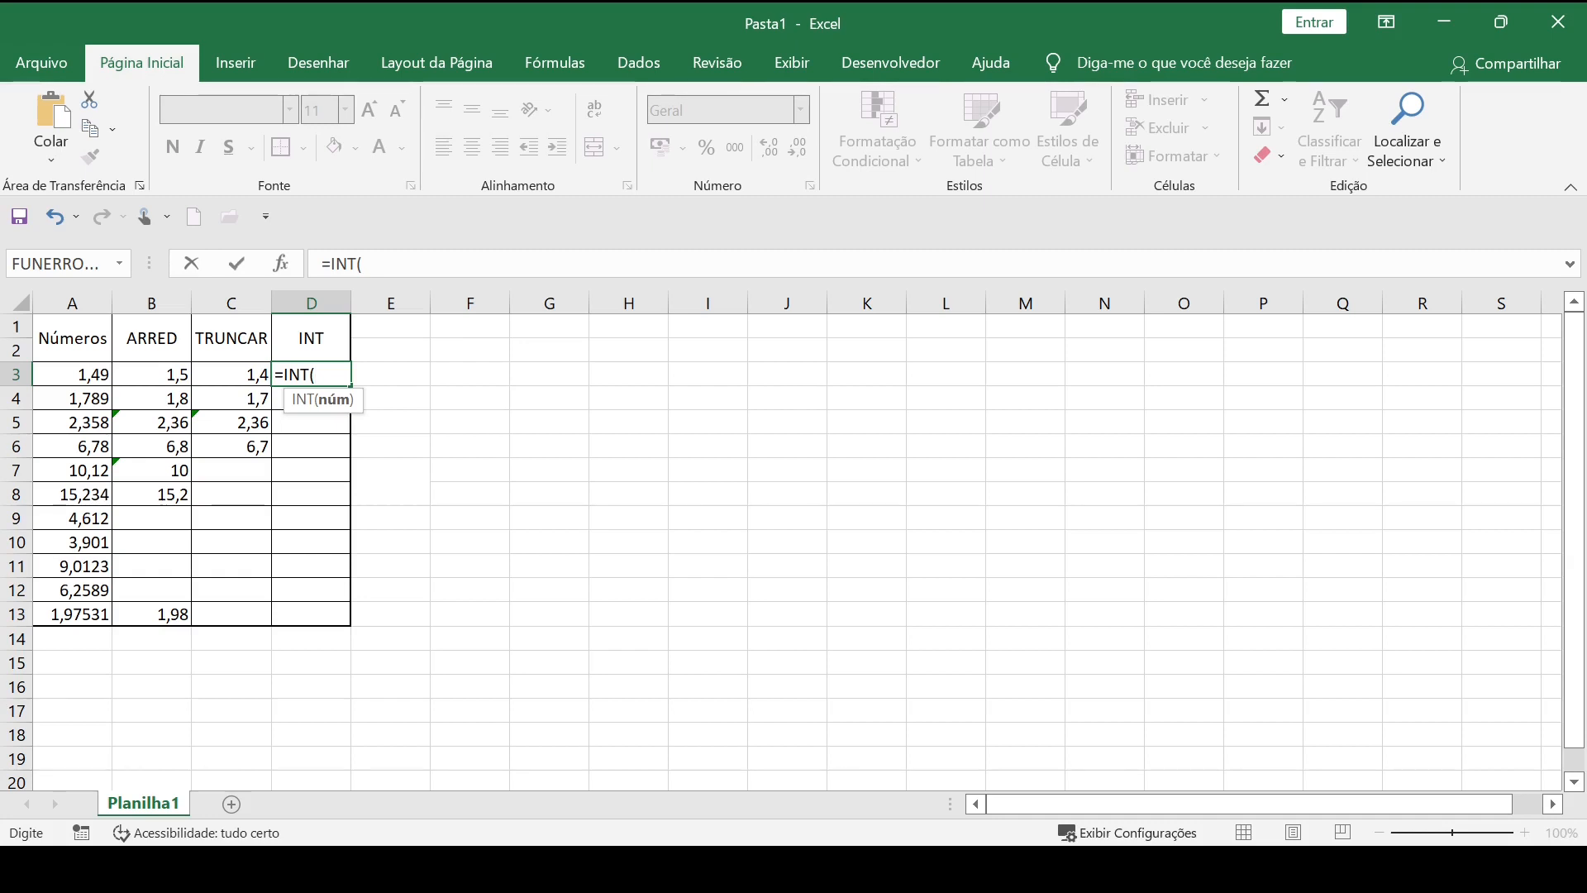
{"action": "key", "text": "BackSpace"}
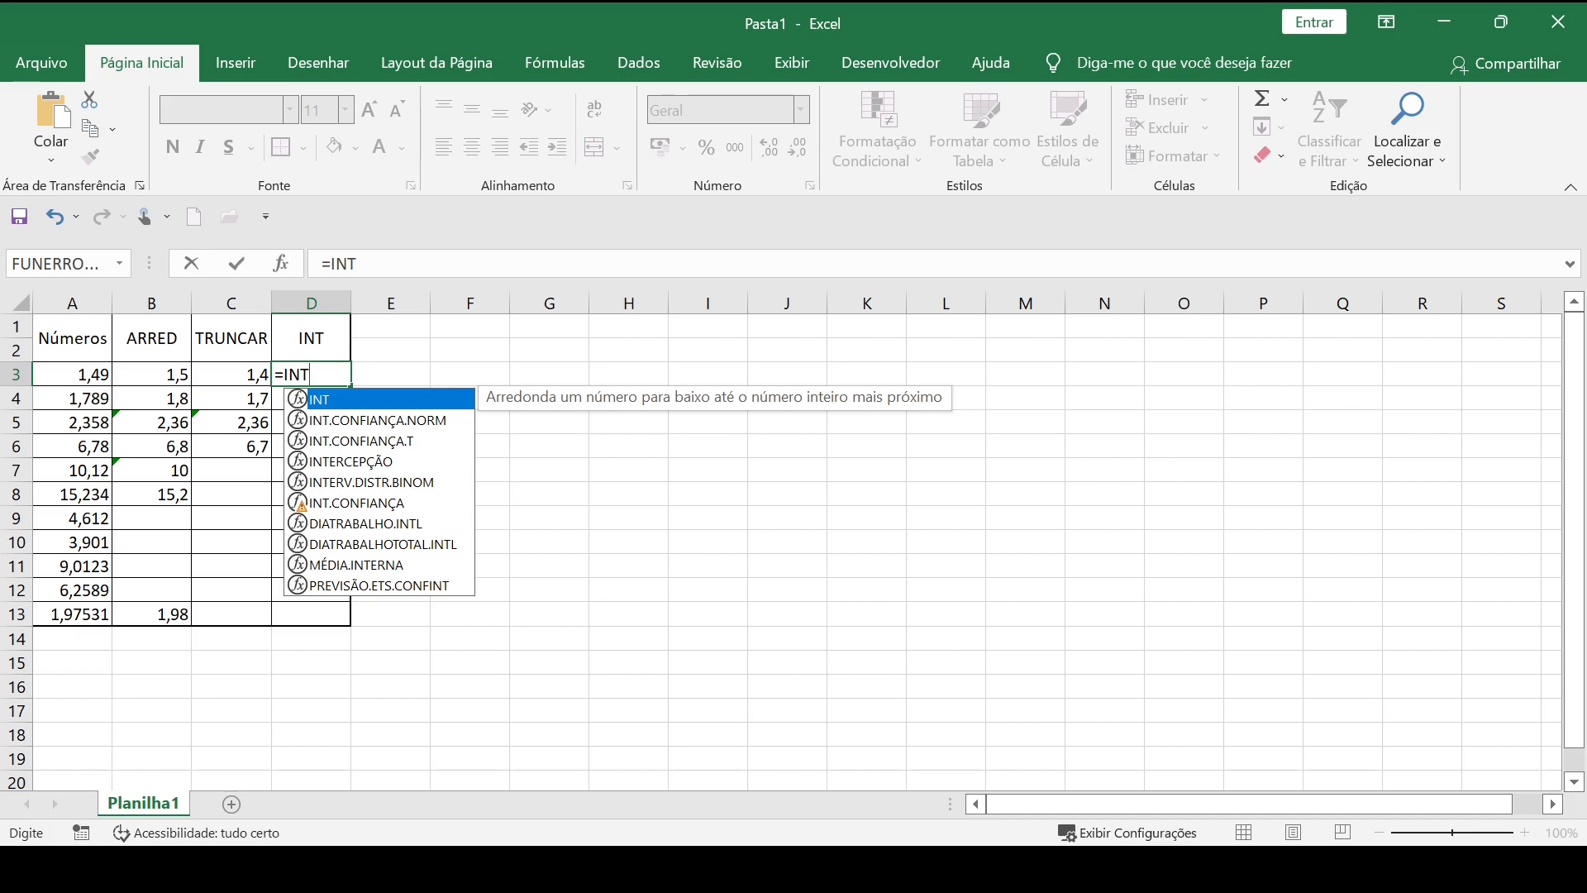
{"action": "type", "text": "("}
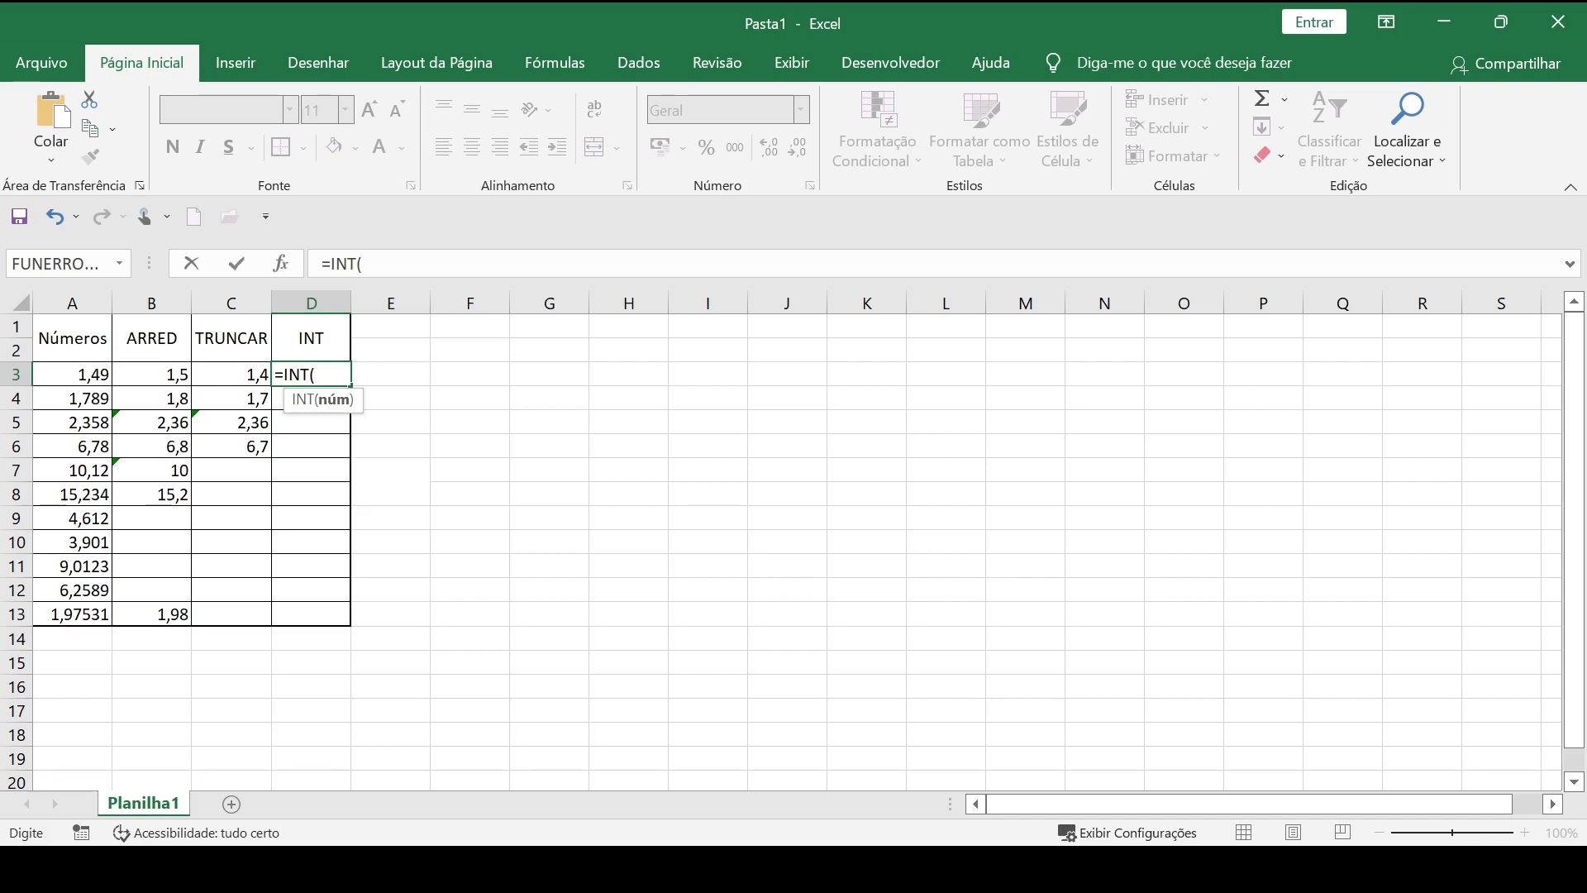
{"action": "left_click", "coordinate": [87, 370]}
{"action": "type", "text": ")"}
{"action": "key", "text": "Return"}
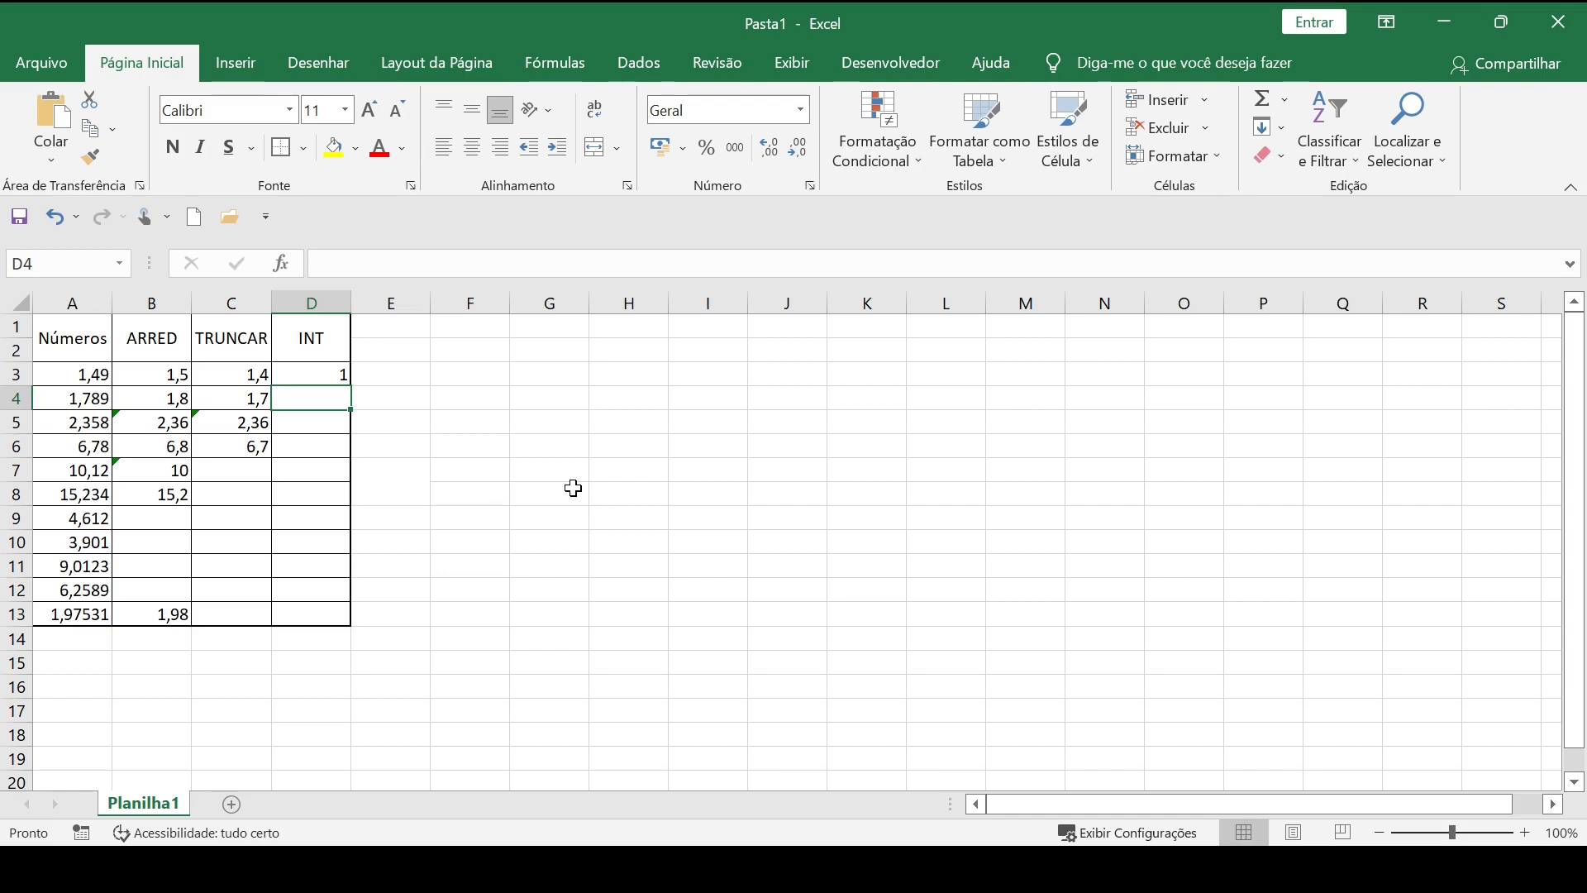
Enter the formula =INT(A4) in D4 for the second number.
{"action": "type", "text": "=int"}
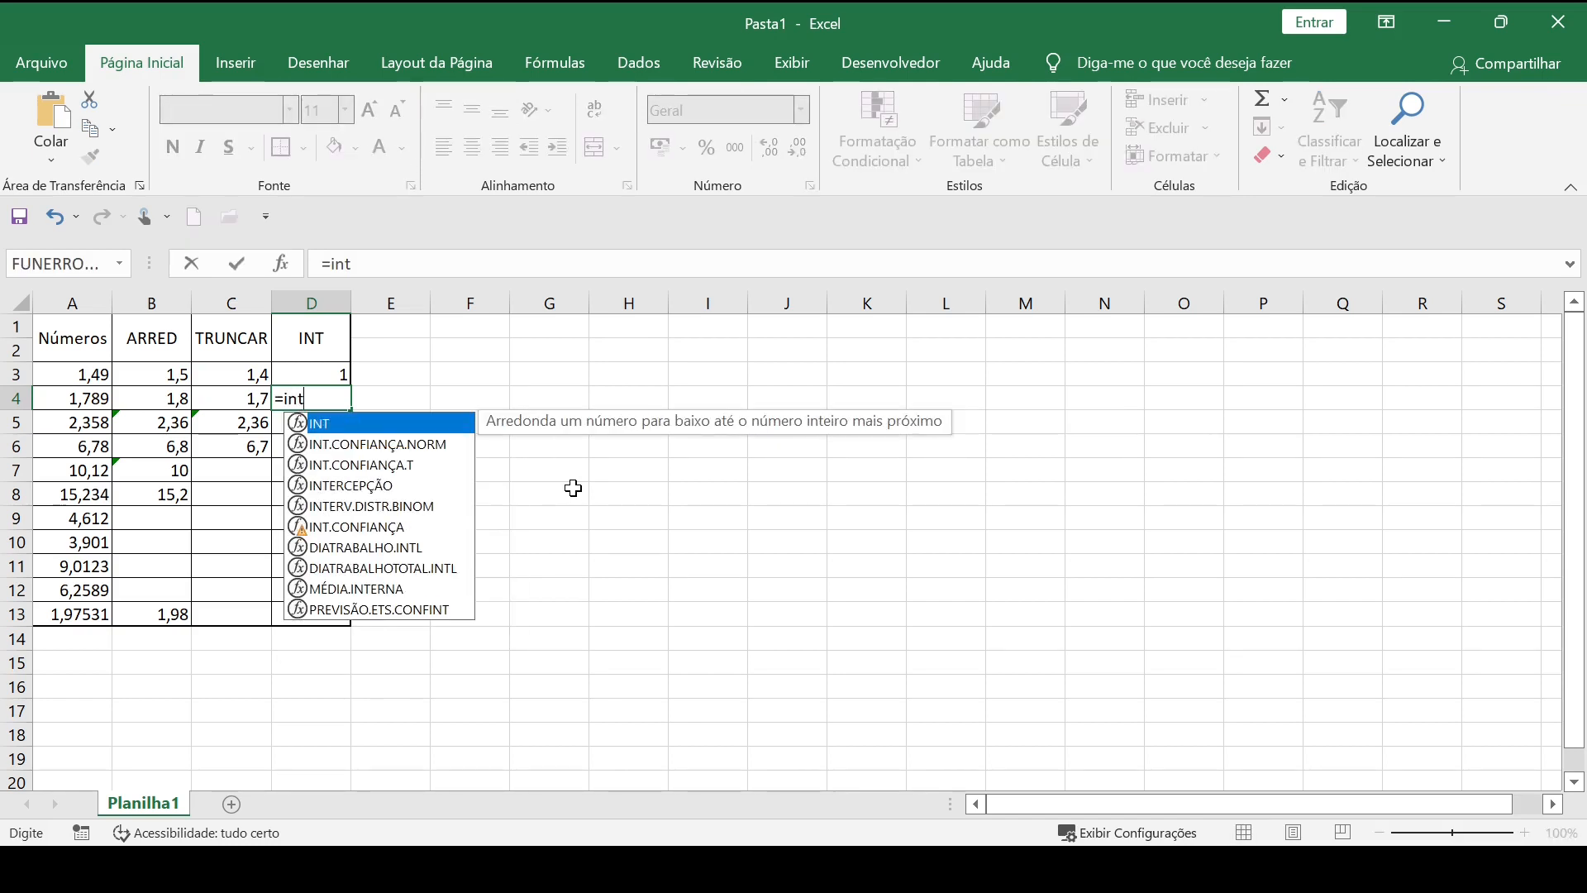
{"action": "key", "text": "Tab"}
{"action": "left_click", "coordinate": [89, 401]}
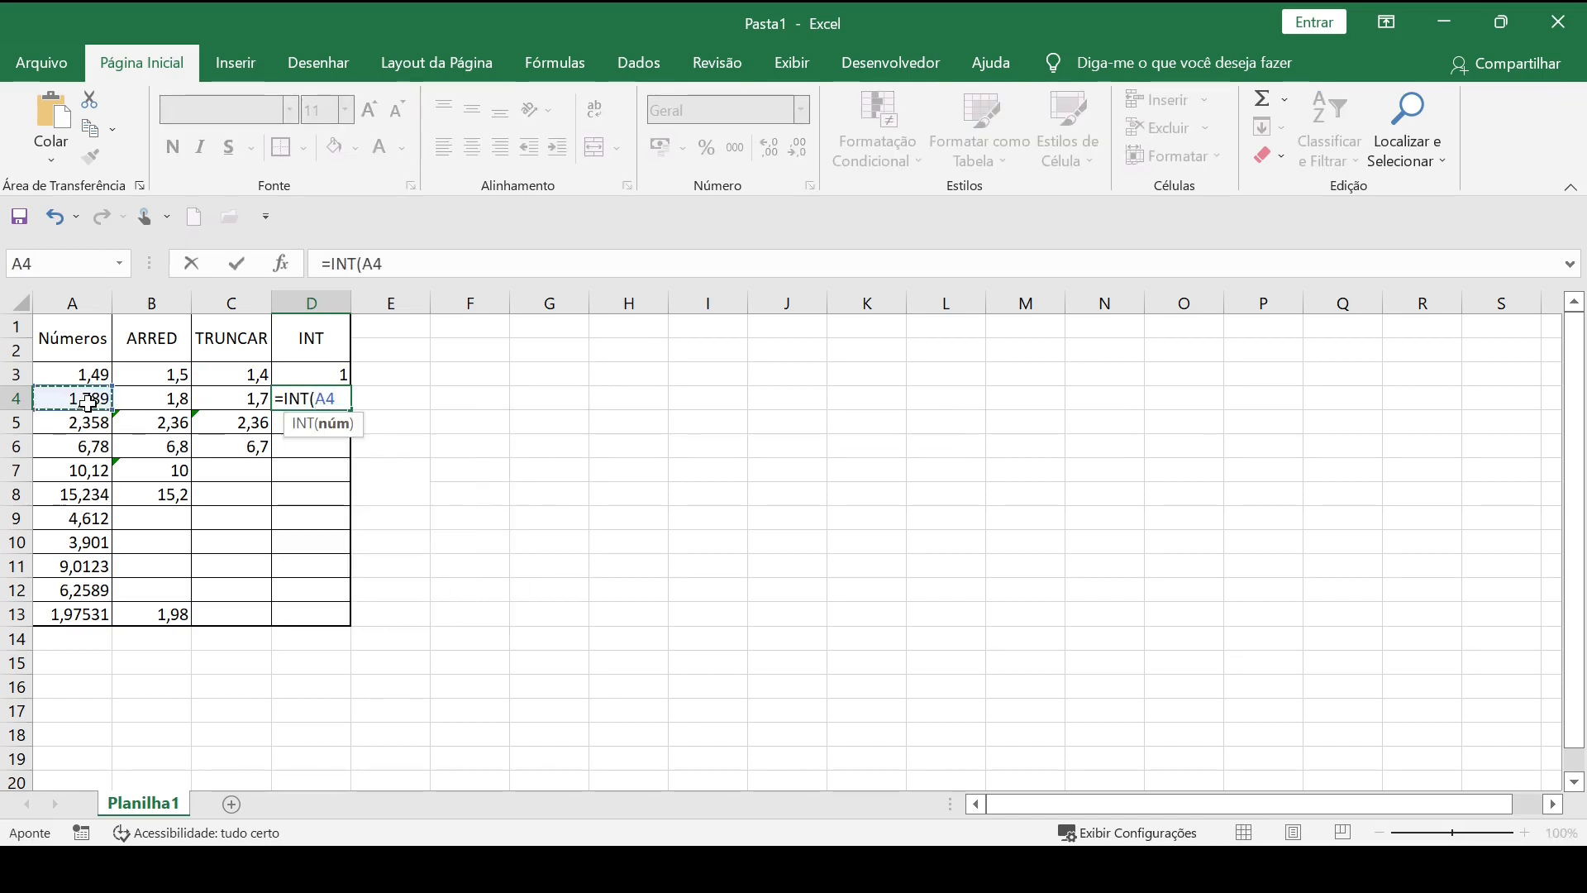
{"action": "type", "text": ")"}
{"action": "key", "text": "Return"}
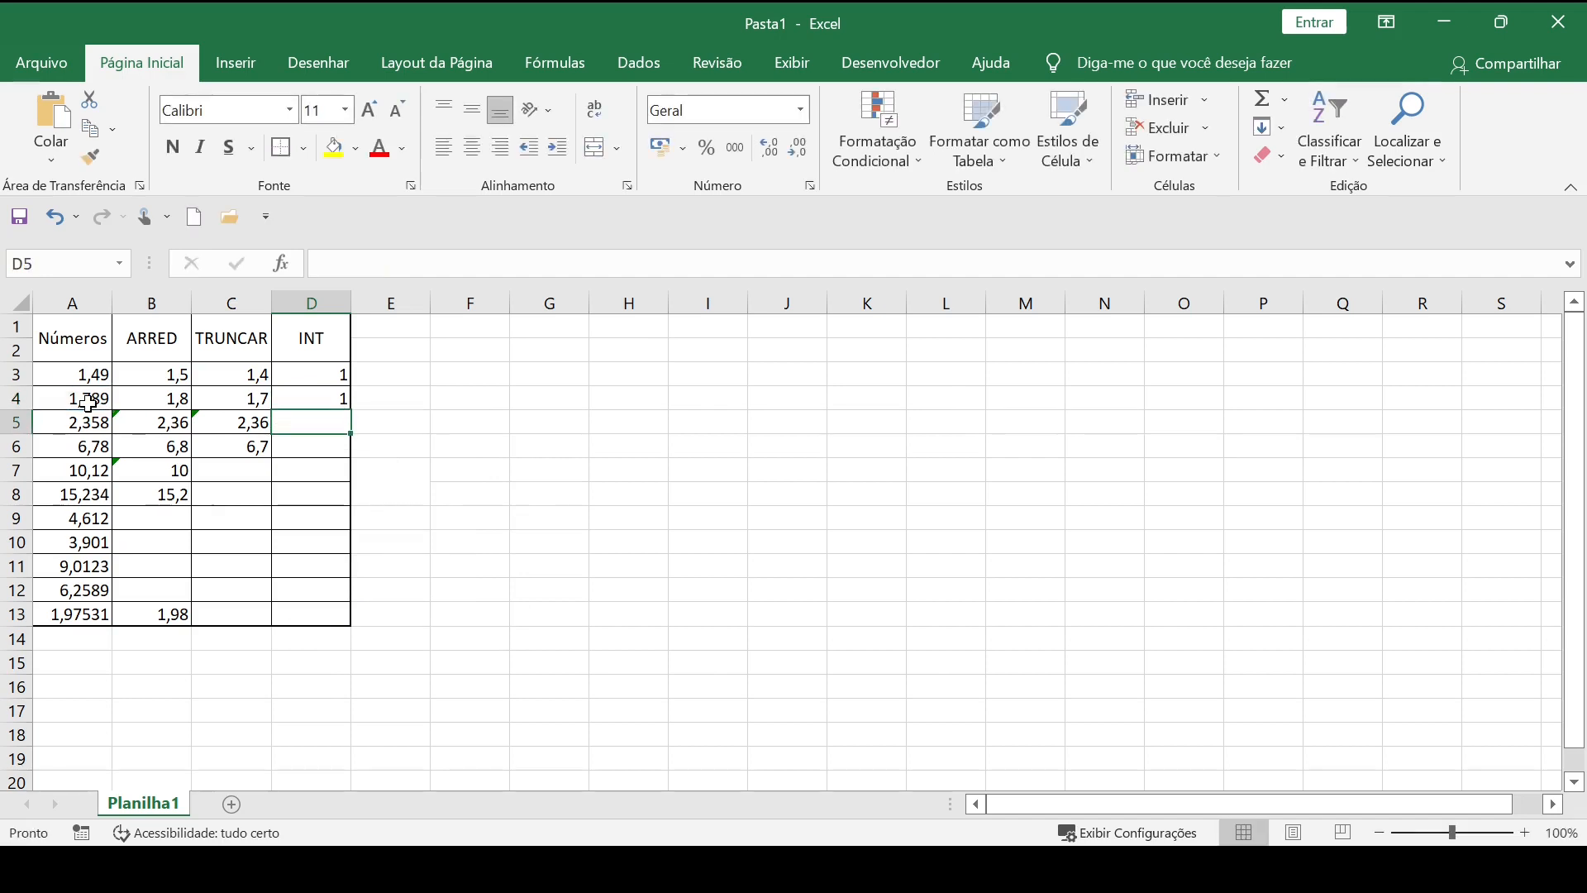
Fill the INT formula from D4 down to D13.
{"action": "left_click", "coordinate": [313, 390]}
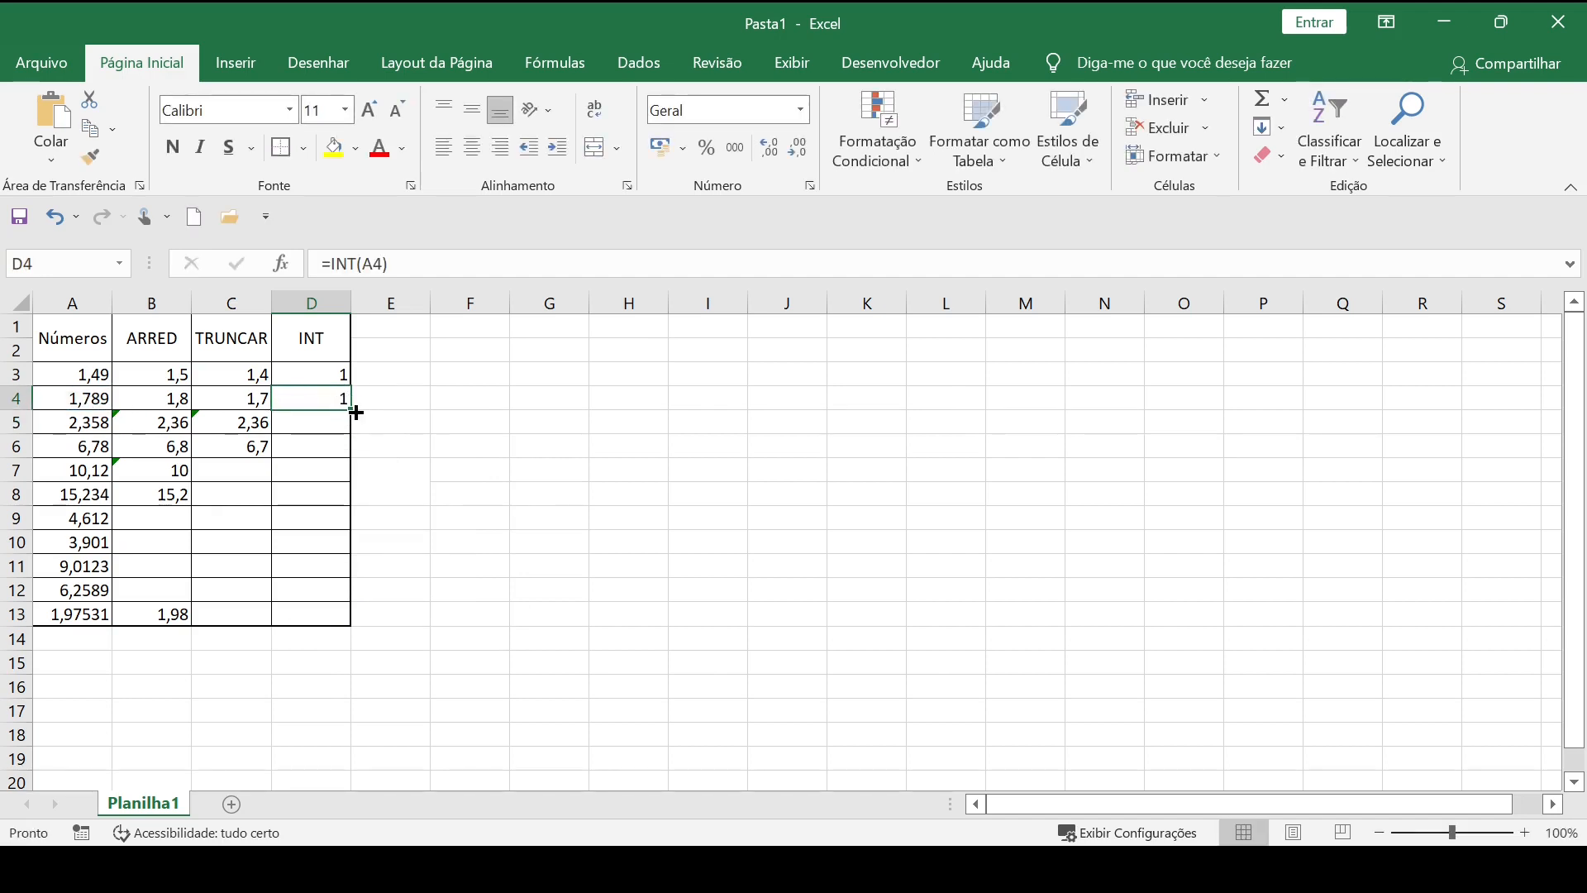
{"action": "left_click_drag", "start_coordinate": [353, 410], "coordinate": [357, 618]}
{"action": "left_click", "coordinate": [546, 492]}
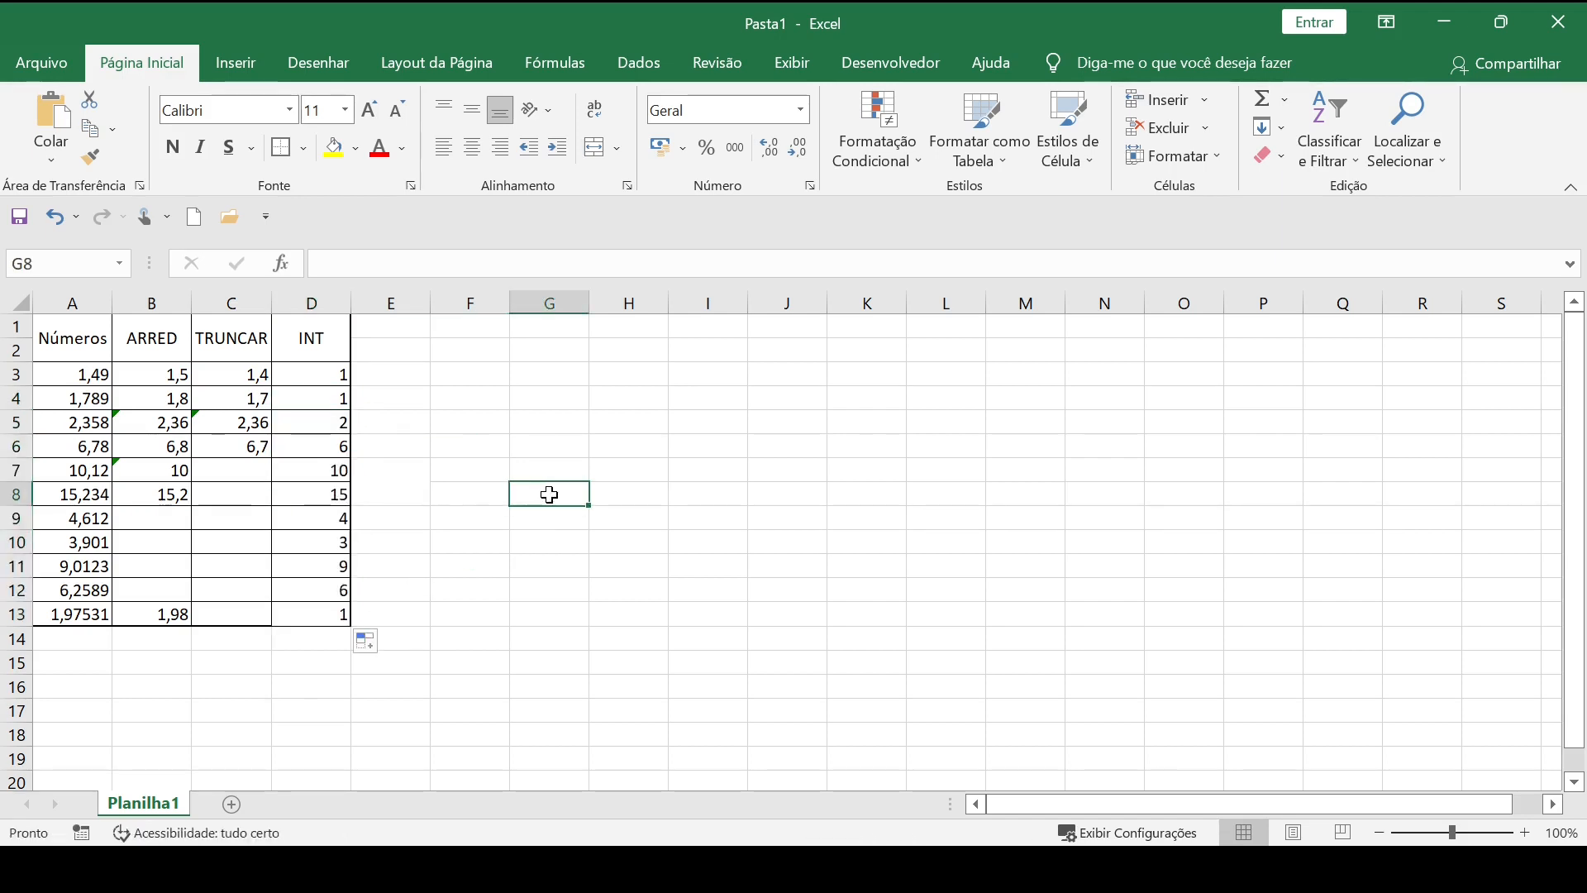
Compare the numbers in rows 3 to 7 with their ARRED, TRUNCAR and INT results, row by row.
{"action": "left_click_drag", "start_coordinate": [49, 372], "coordinate": [331, 372]}
{"action": "left_click_drag", "start_coordinate": [73, 400], "coordinate": [285, 409]}
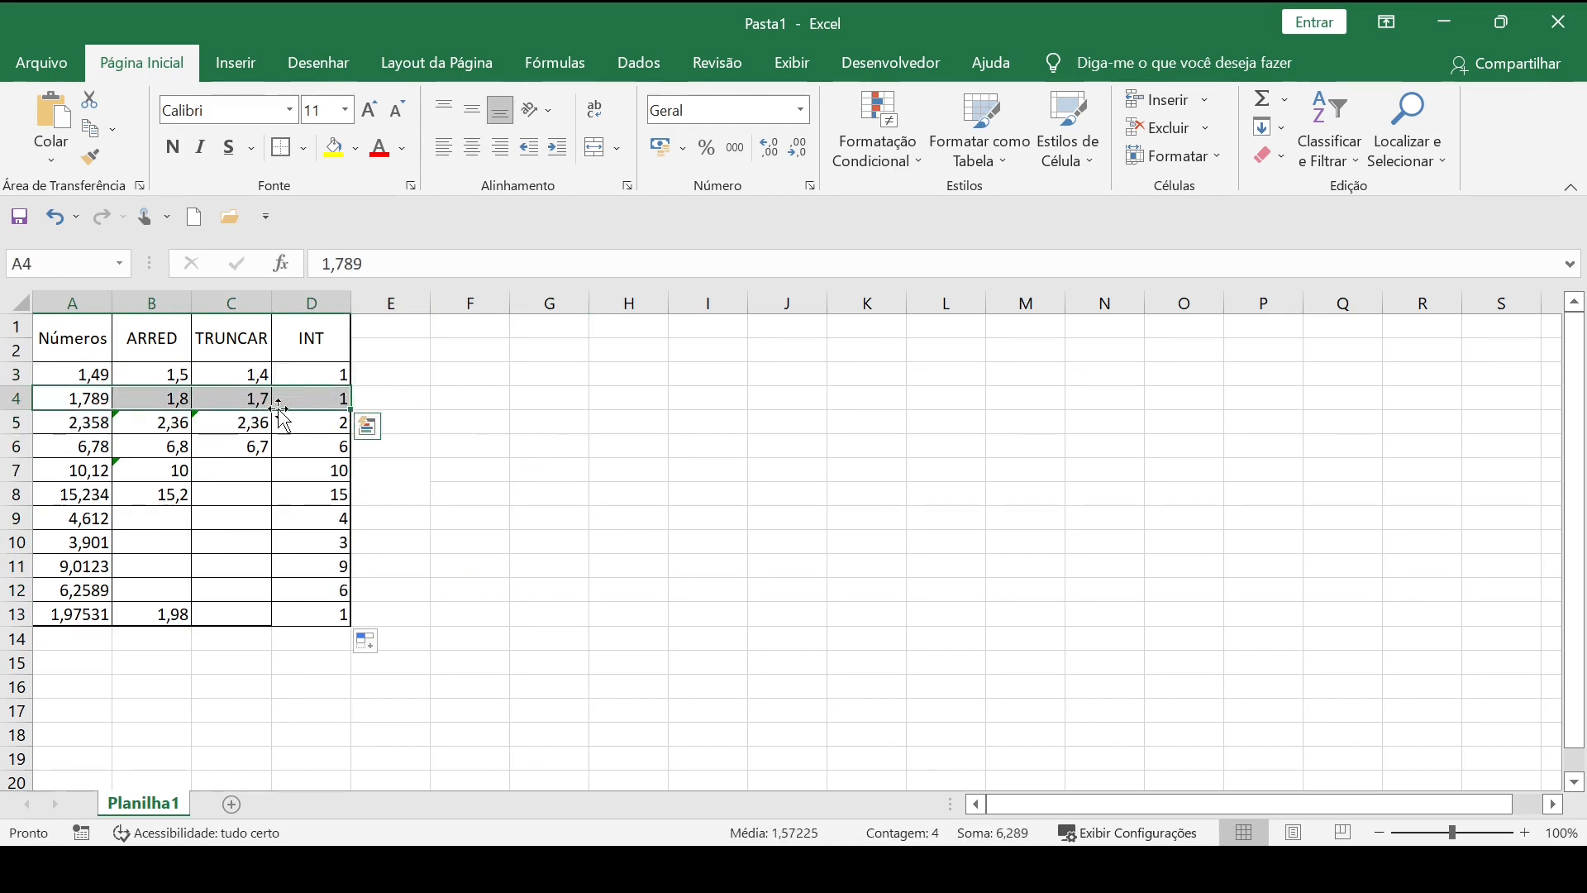
{"action": "left_click", "coordinate": [71, 427]}
{"action": "left_click_drag", "start_coordinate": [118, 429], "coordinate": [328, 429]}
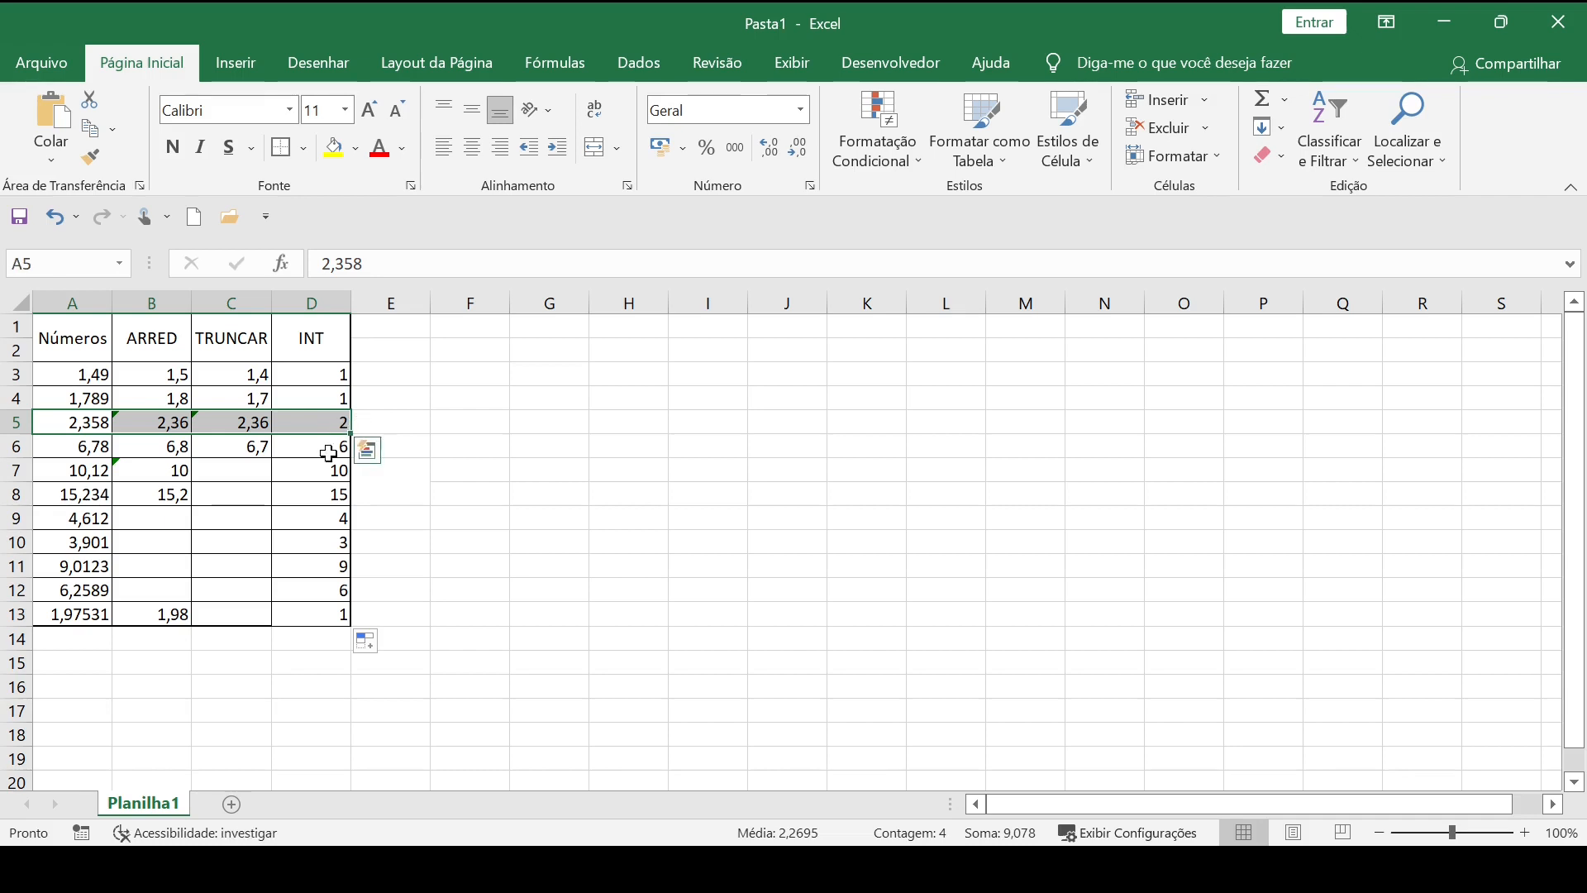
{"action": "left_click", "coordinate": [56, 453]}
{"action": "left_click_drag", "start_coordinate": [56, 453], "coordinate": [339, 446]}
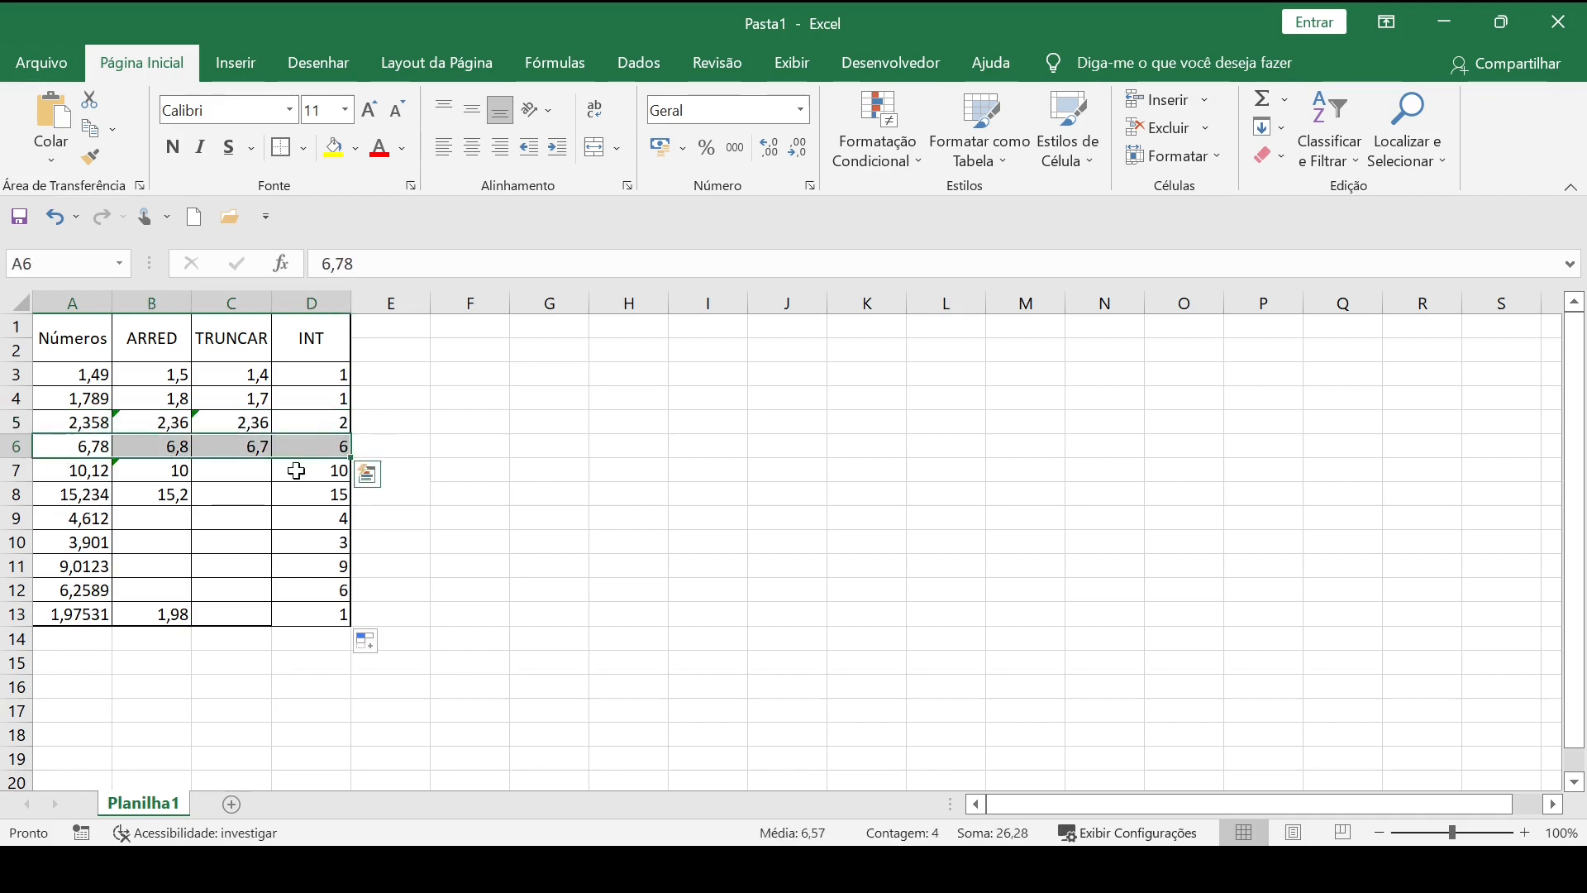
{"action": "left_click_drag", "start_coordinate": [73, 477], "coordinate": [329, 468]}
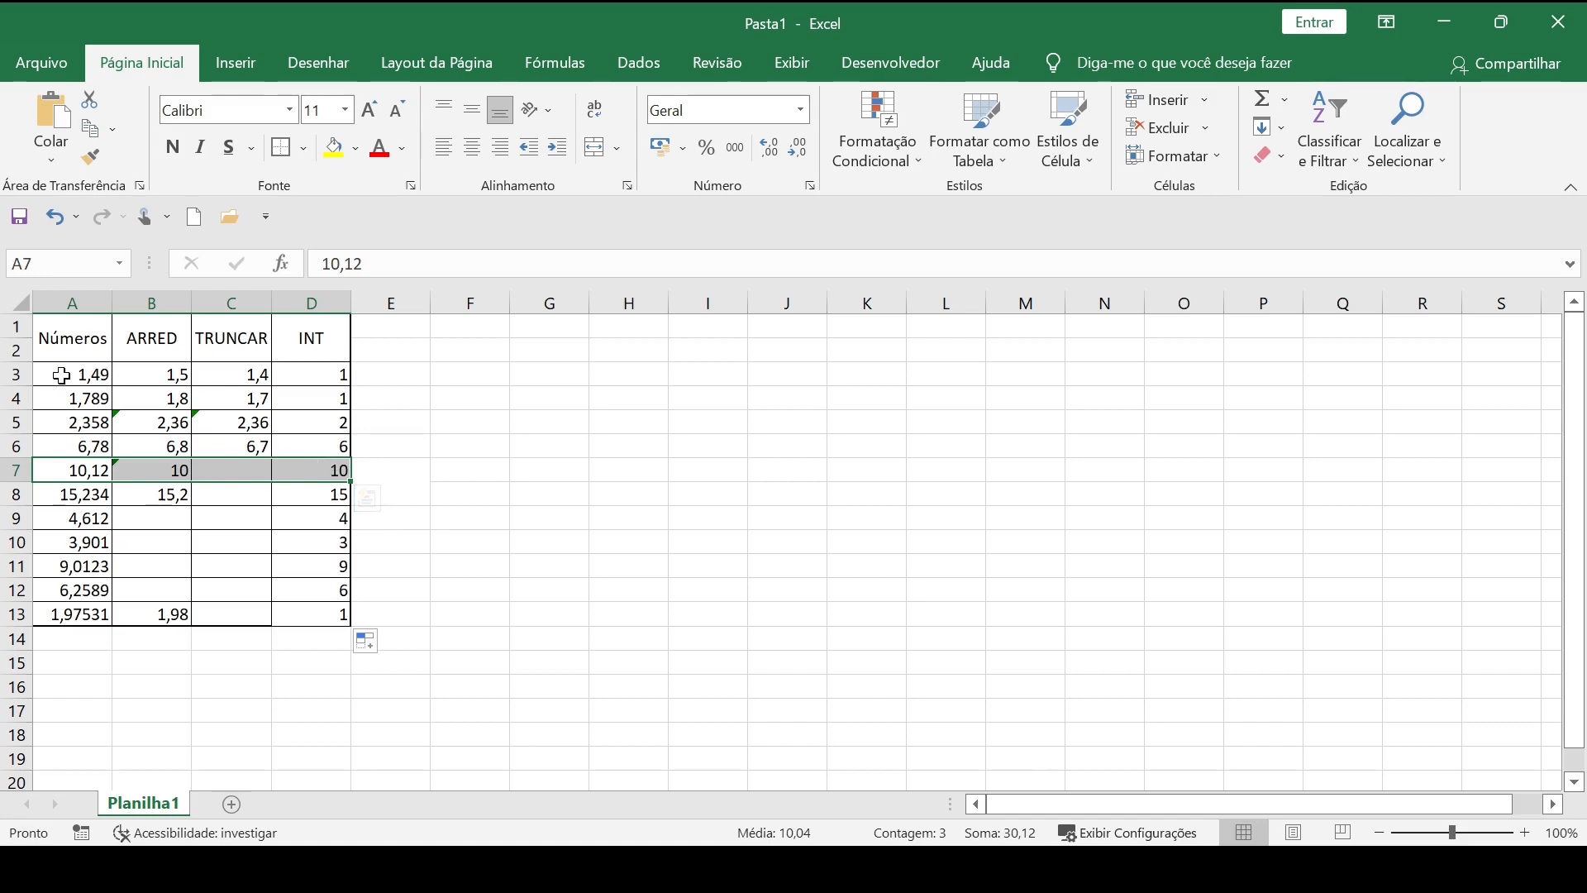
Go through the table again from row 3 to row 11, checking each number against its INT result.
{"action": "left_click_drag", "start_coordinate": [58, 374], "coordinate": [300, 373]}
{"action": "left_click_drag", "start_coordinate": [71, 400], "coordinate": [299, 401]}
{"action": "left_click_drag", "start_coordinate": [293, 448], "coordinate": [344, 424]}
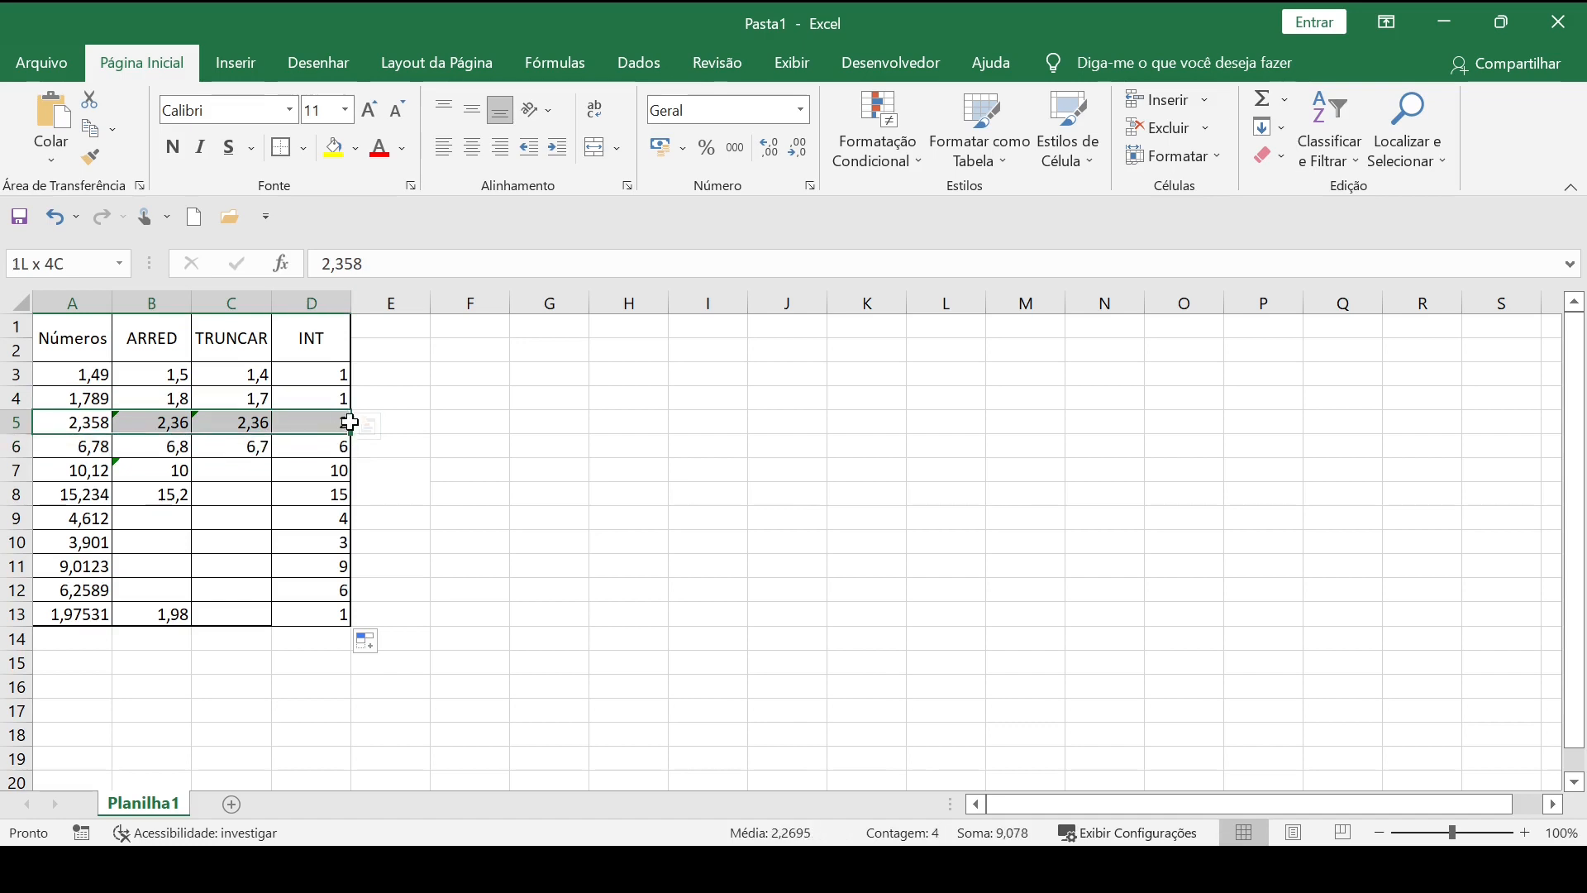
{"action": "left_click_drag", "start_coordinate": [83, 447], "coordinate": [294, 446]}
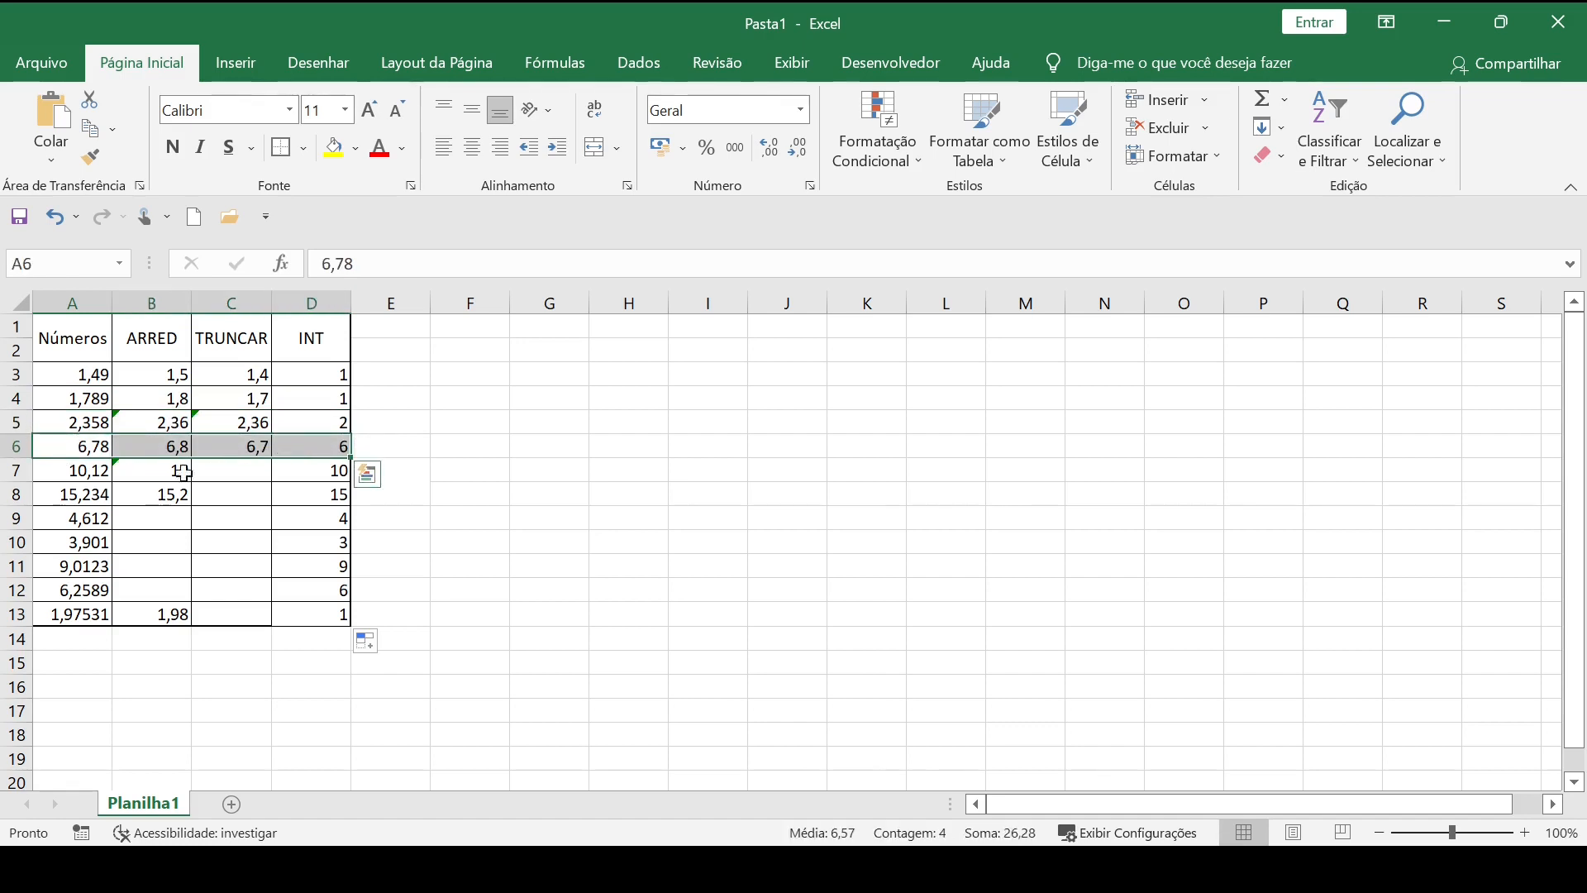
{"action": "left_click_drag", "start_coordinate": [66, 472], "coordinate": [335, 475]}
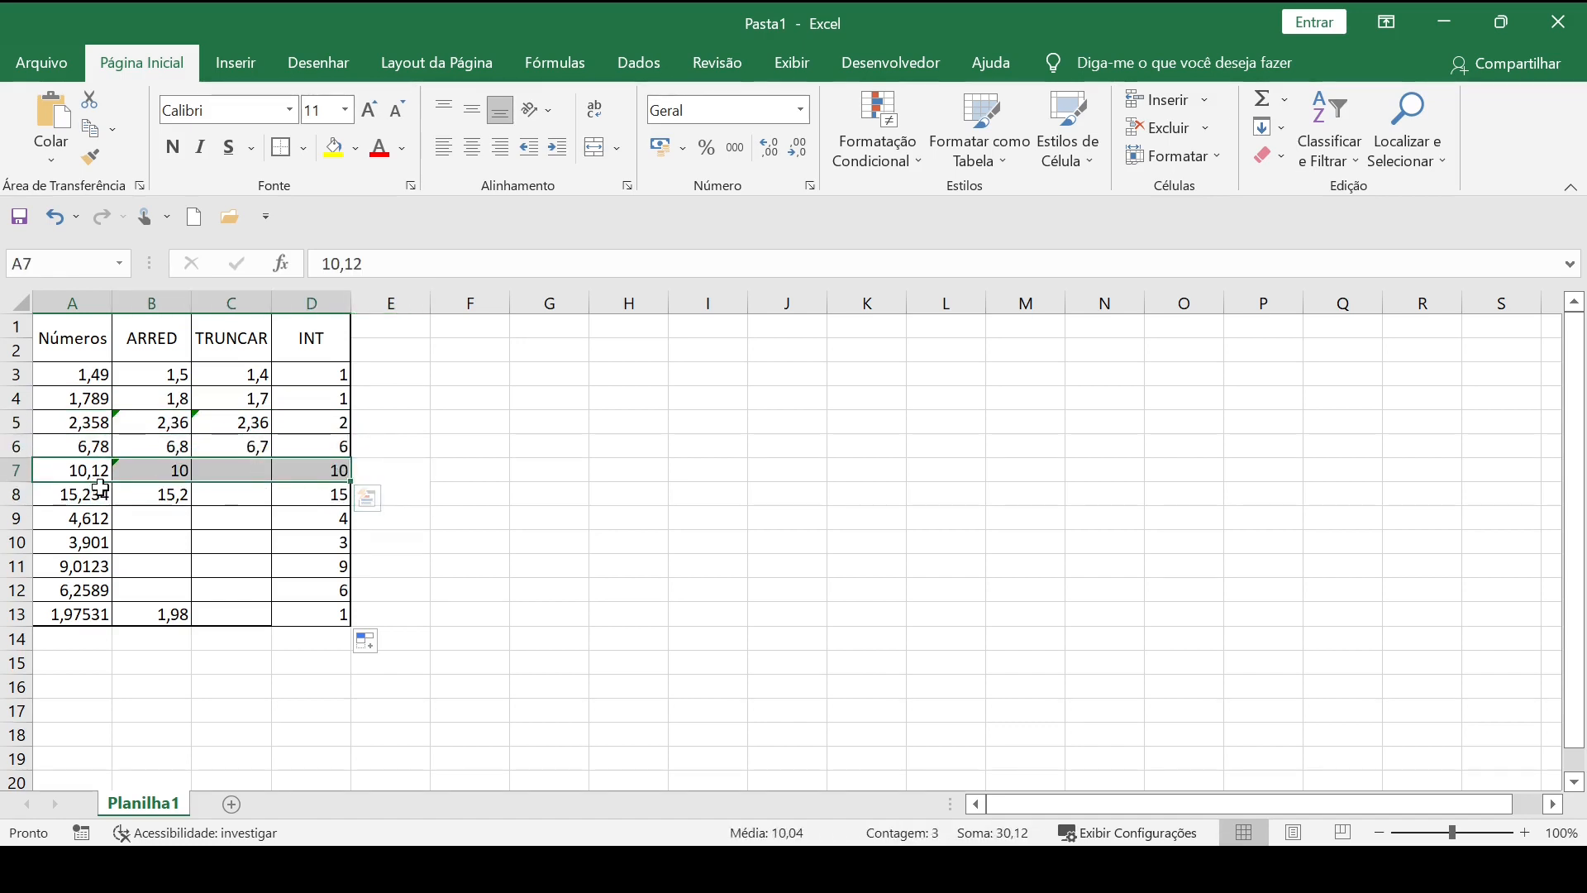
{"action": "left_click_drag", "start_coordinate": [107, 493], "coordinate": [297, 498]}
{"action": "left_click_drag", "start_coordinate": [71, 517], "coordinate": [302, 518]}
{"action": "left_click_drag", "start_coordinate": [72, 540], "coordinate": [283, 534]}
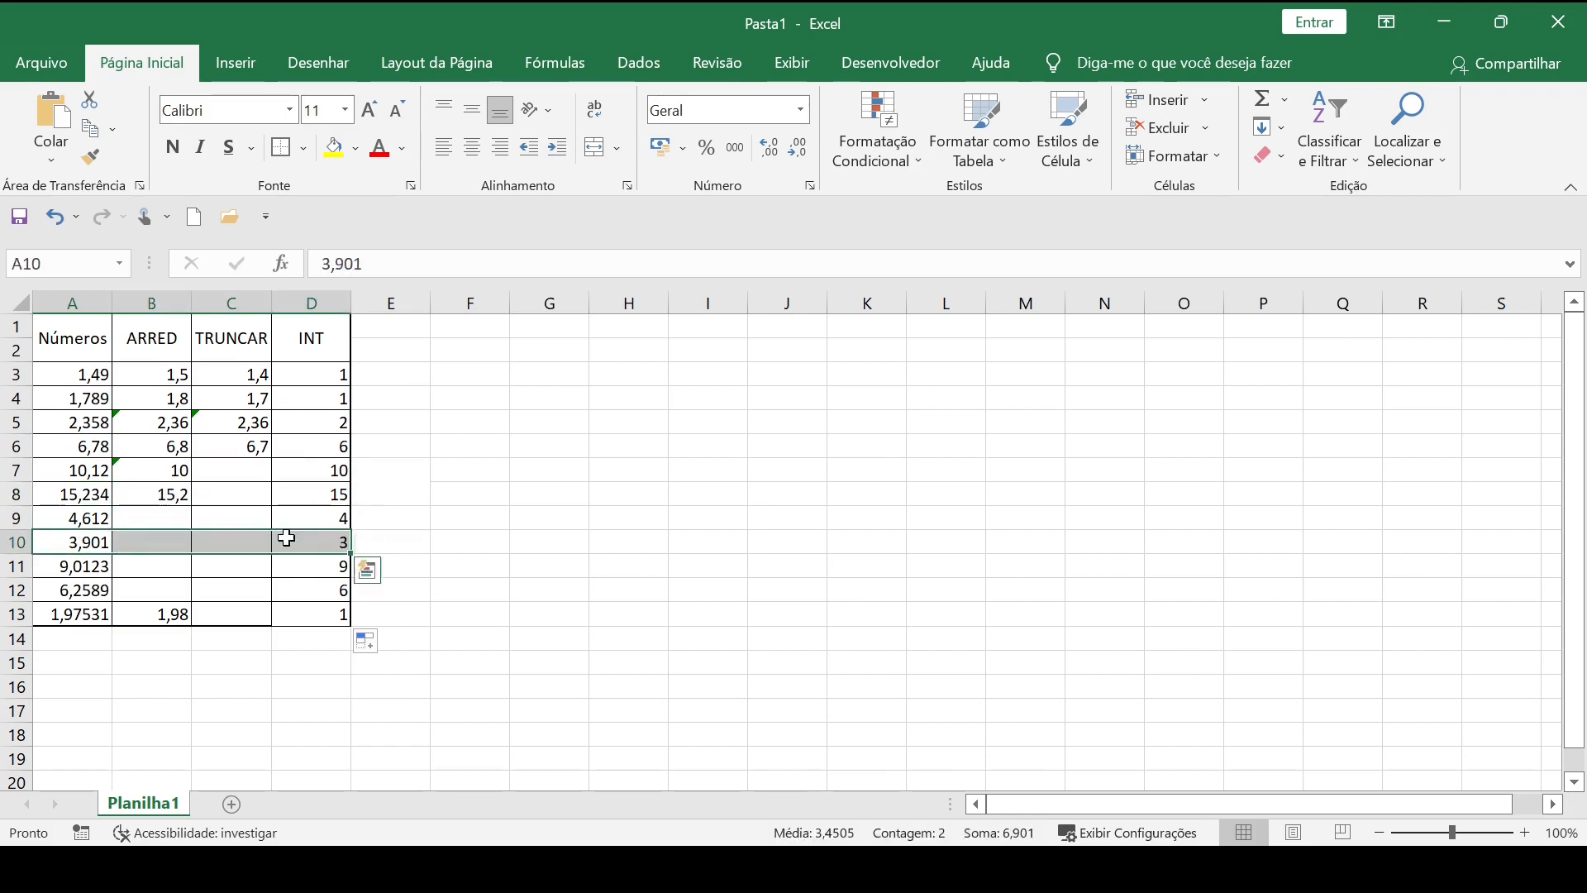
{"action": "left_click", "coordinate": [71, 566]}
{"action": "left_click", "coordinate": [442, 588]}
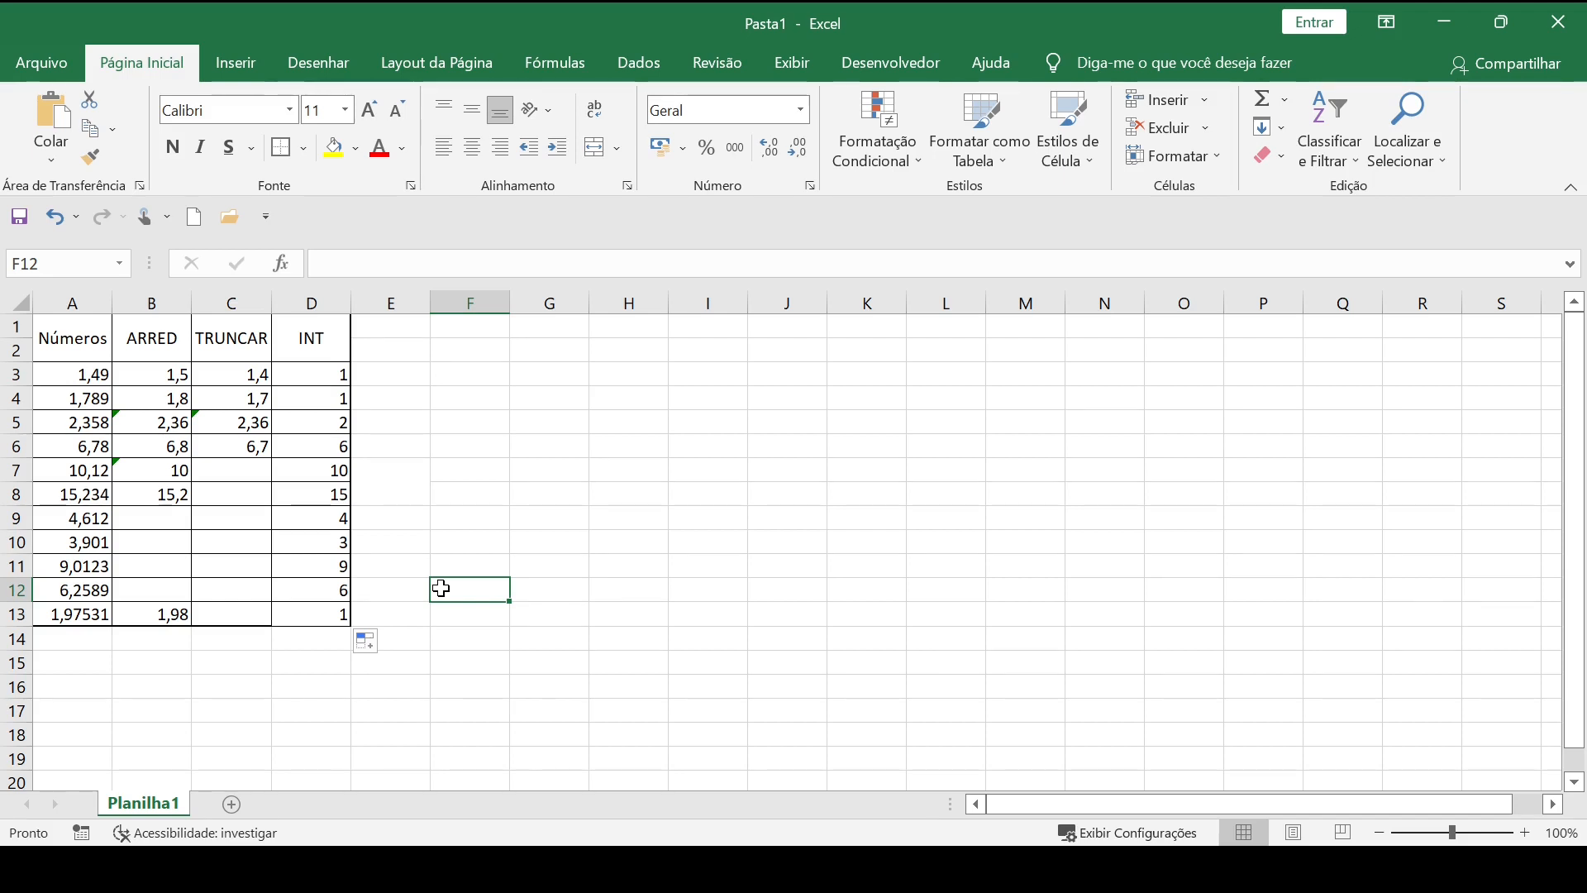
Examine the INT header and the results in D3:D13.
{"action": "left_click", "coordinate": [386, 381]}
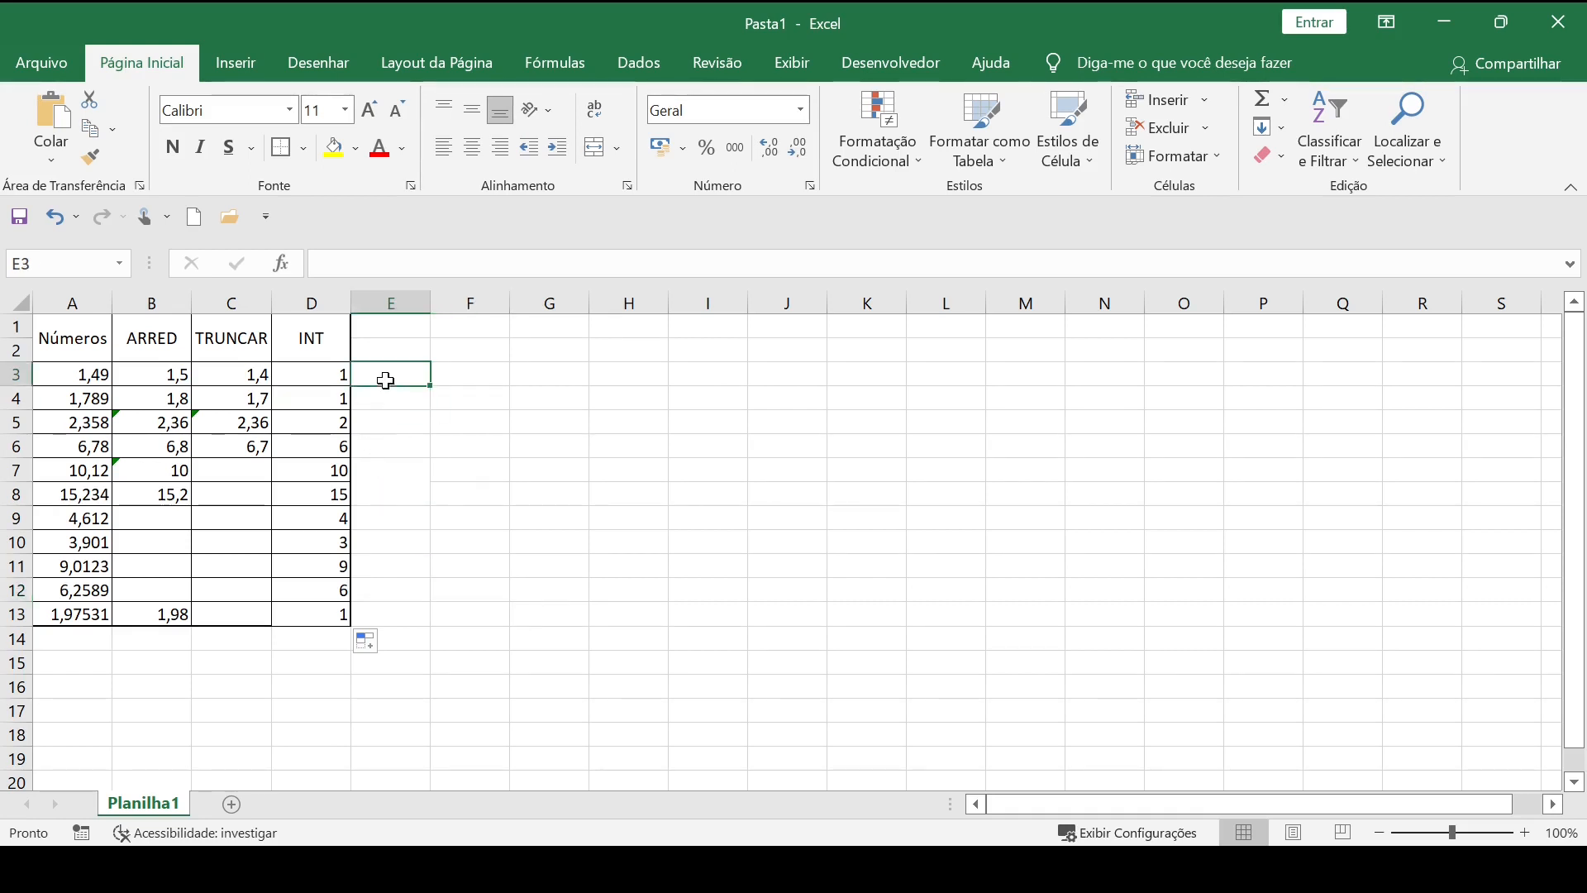
{"action": "left_click_drag", "start_coordinate": [322, 368], "coordinate": [320, 611]}
{"action": "left_click", "coordinate": [486, 613]}
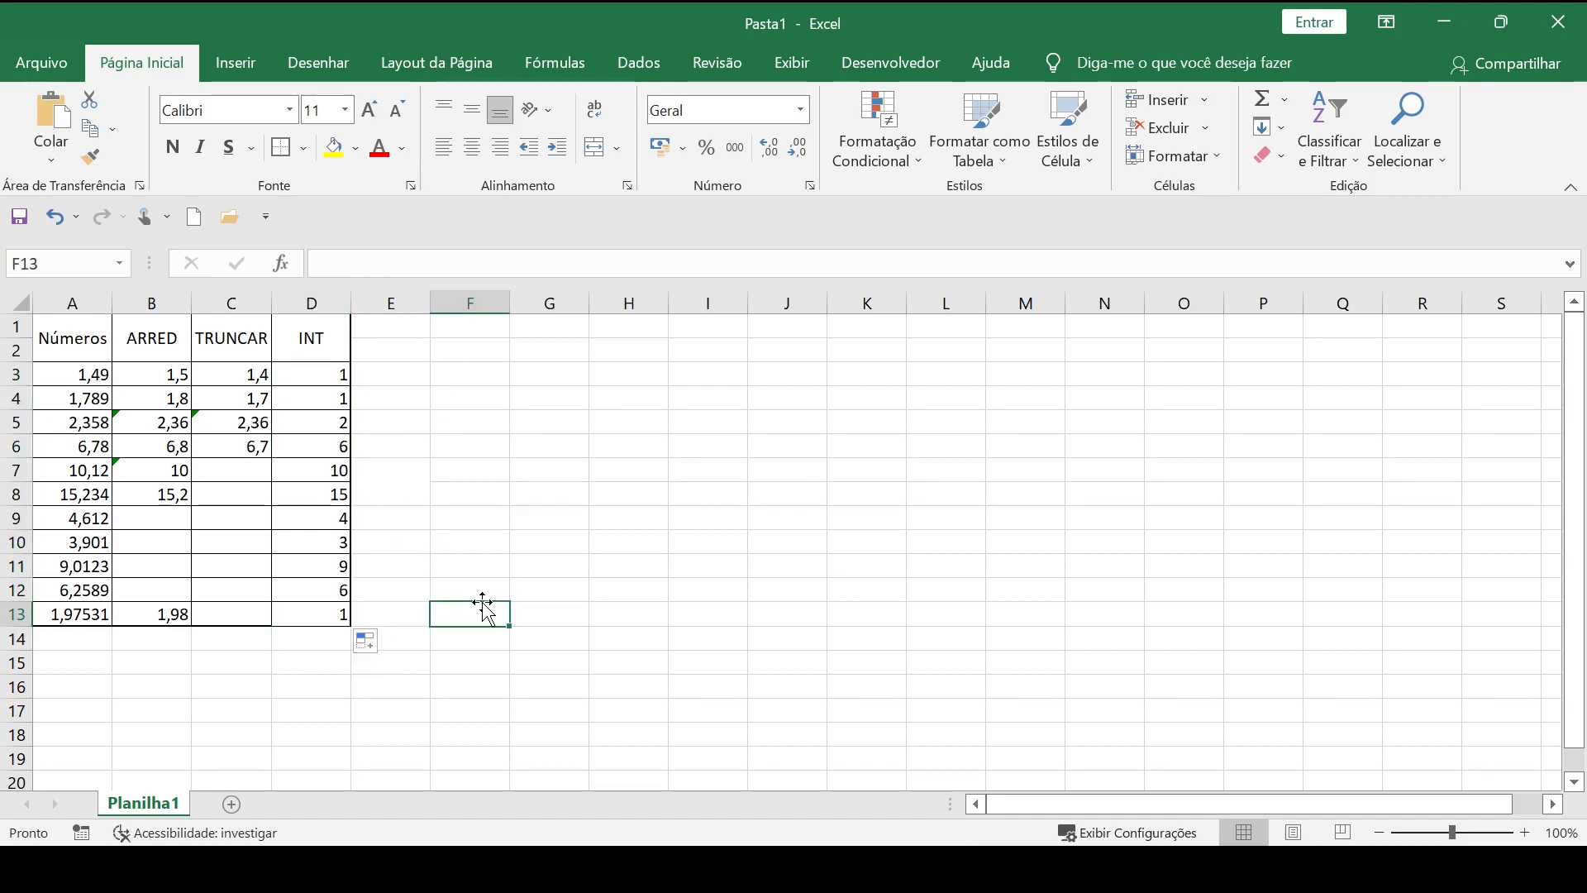
{"action": "left_click", "coordinate": [319, 338]}
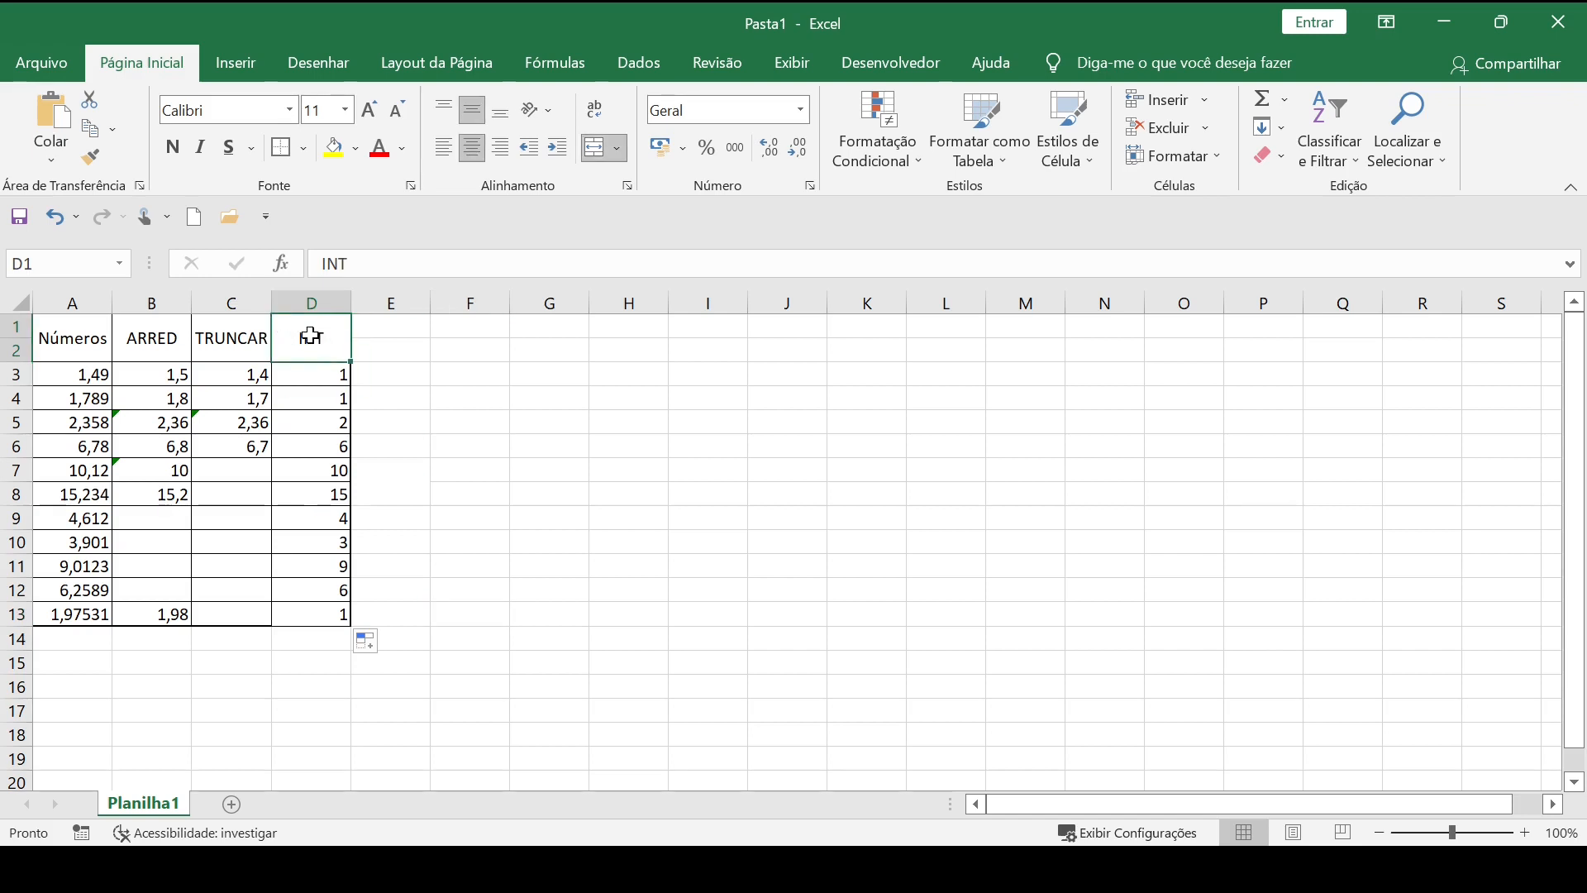
{"action": "left_click", "coordinate": [473, 400]}
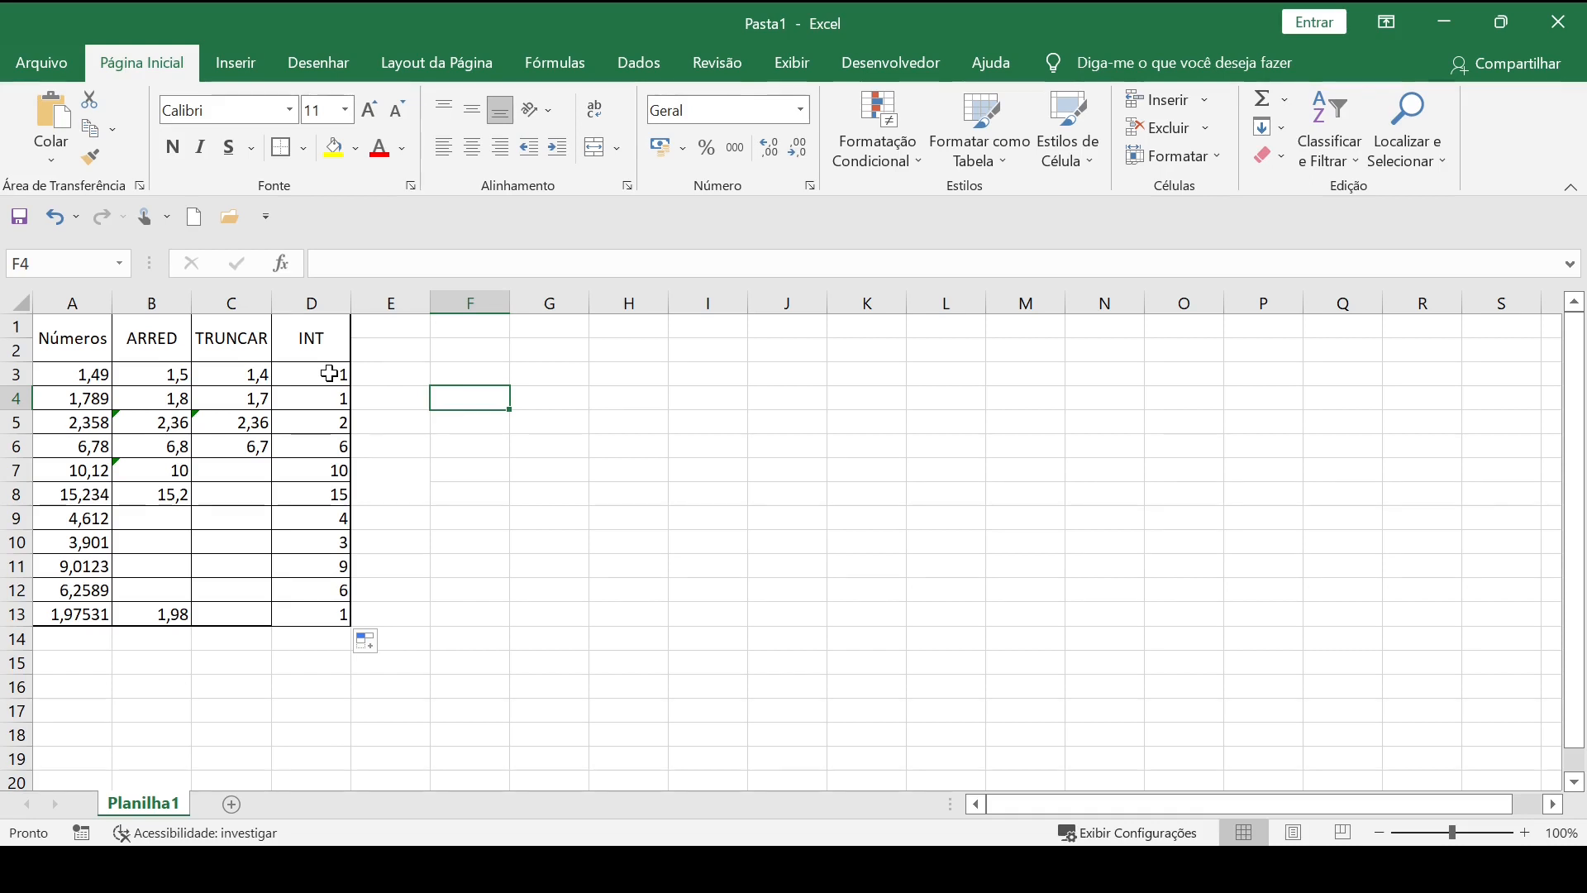
{"action": "left_click_drag", "start_coordinate": [329, 373], "coordinate": [339, 614]}
{"action": "left_click", "coordinate": [485, 556]}
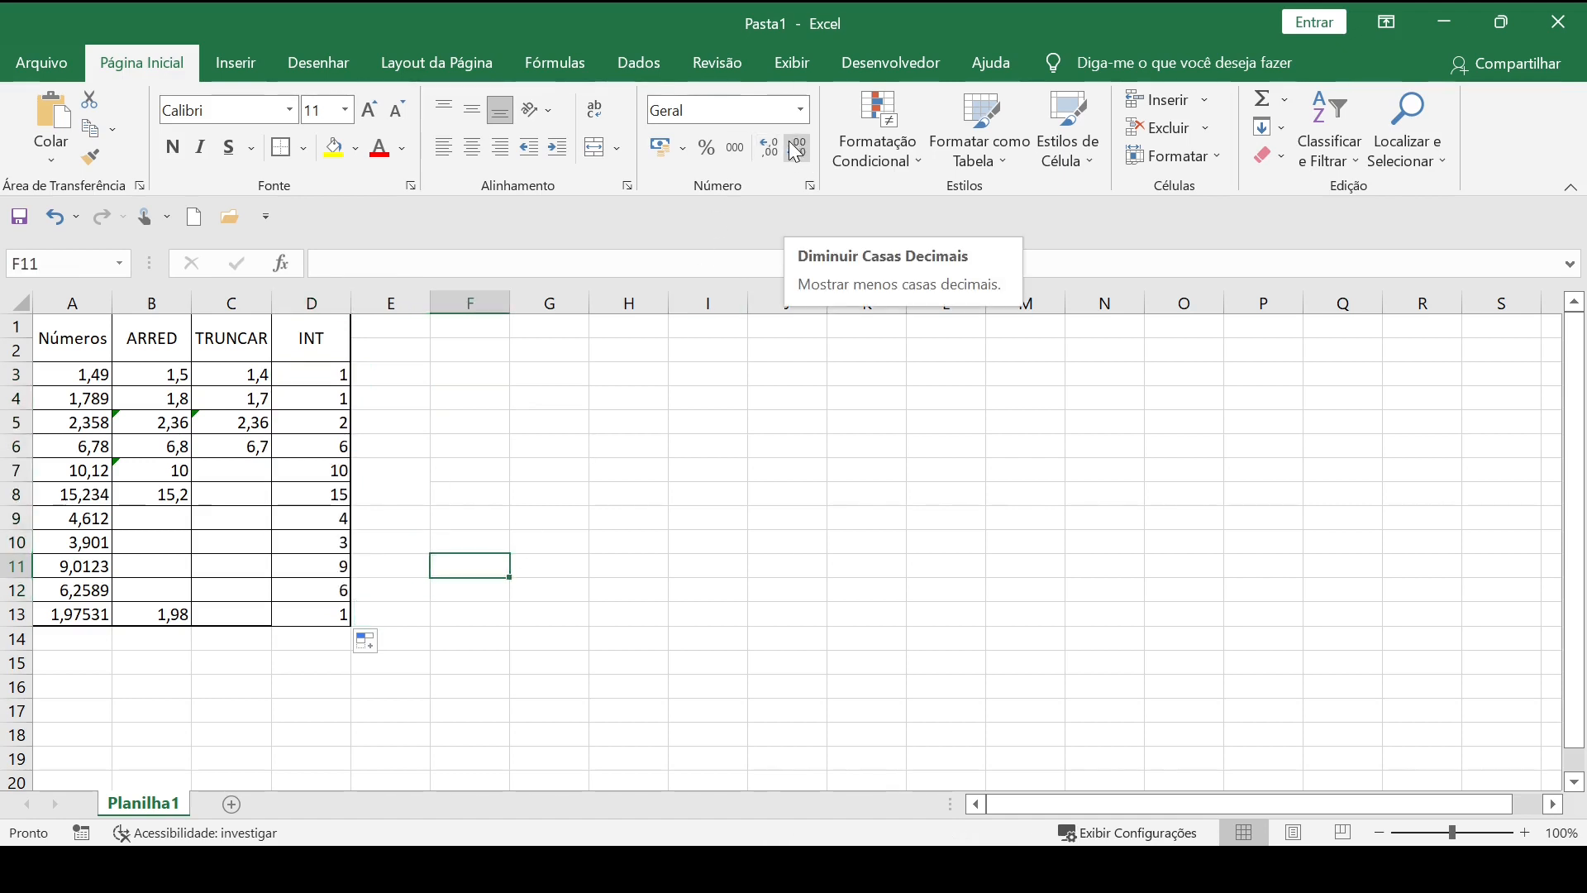
Try displaying the numbers in A3:A13 without decimal places, and undo that formatting.
{"action": "left_click_drag", "start_coordinate": [77, 379], "coordinate": [73, 613]}
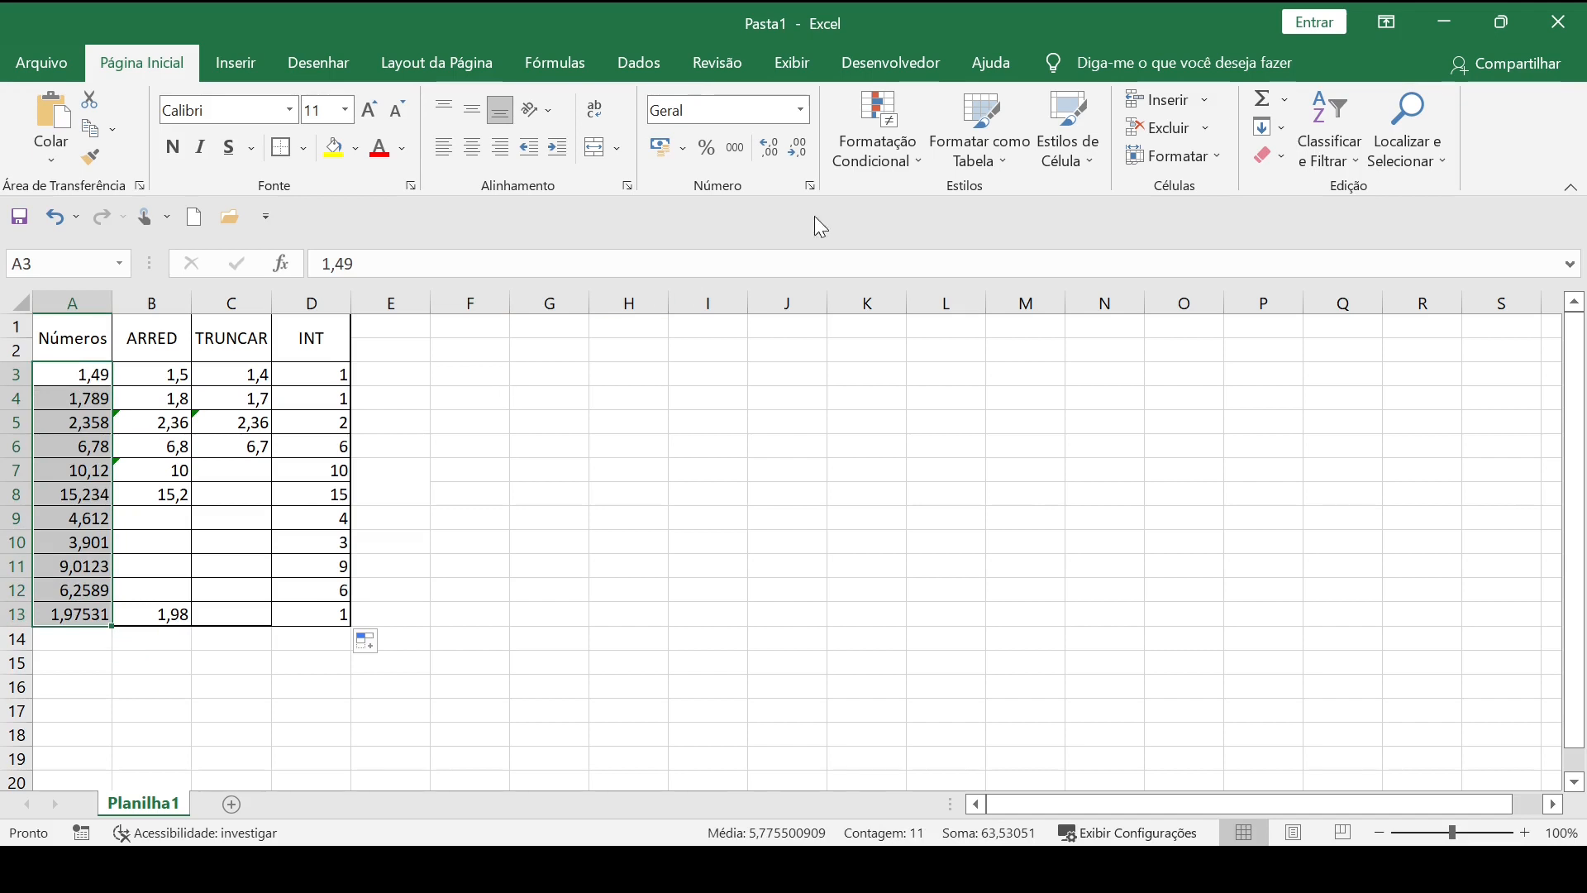
{"action": "left_click", "coordinate": [797, 146]}
{"action": "left_click", "coordinate": [798, 149]}
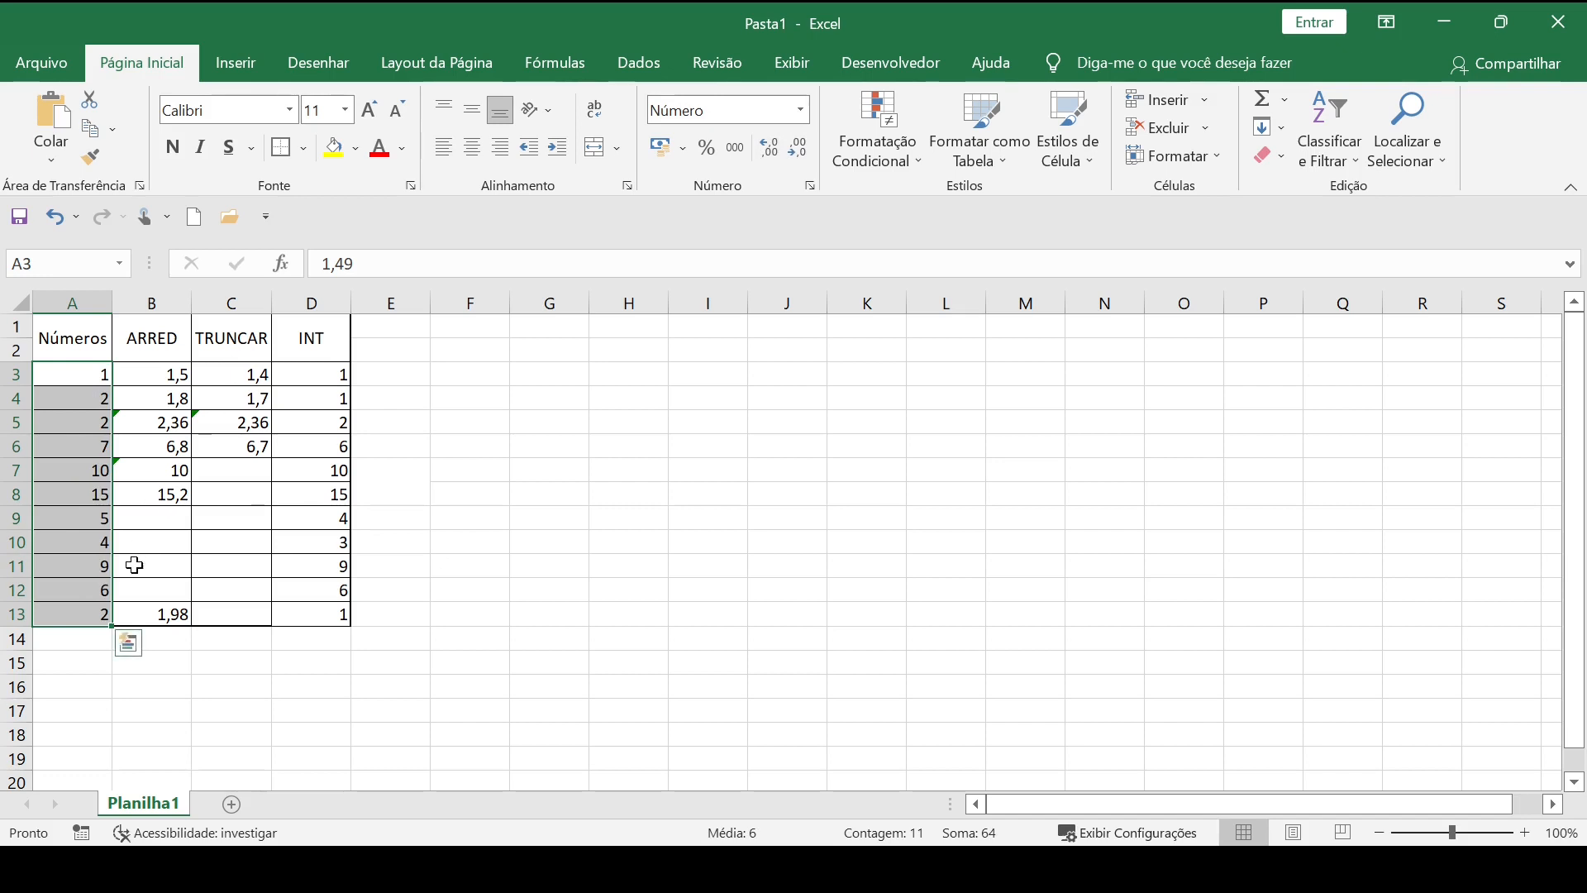
{"action": "left_click", "coordinate": [792, 380]}
{"action": "key", "text": "ctrl+z"}
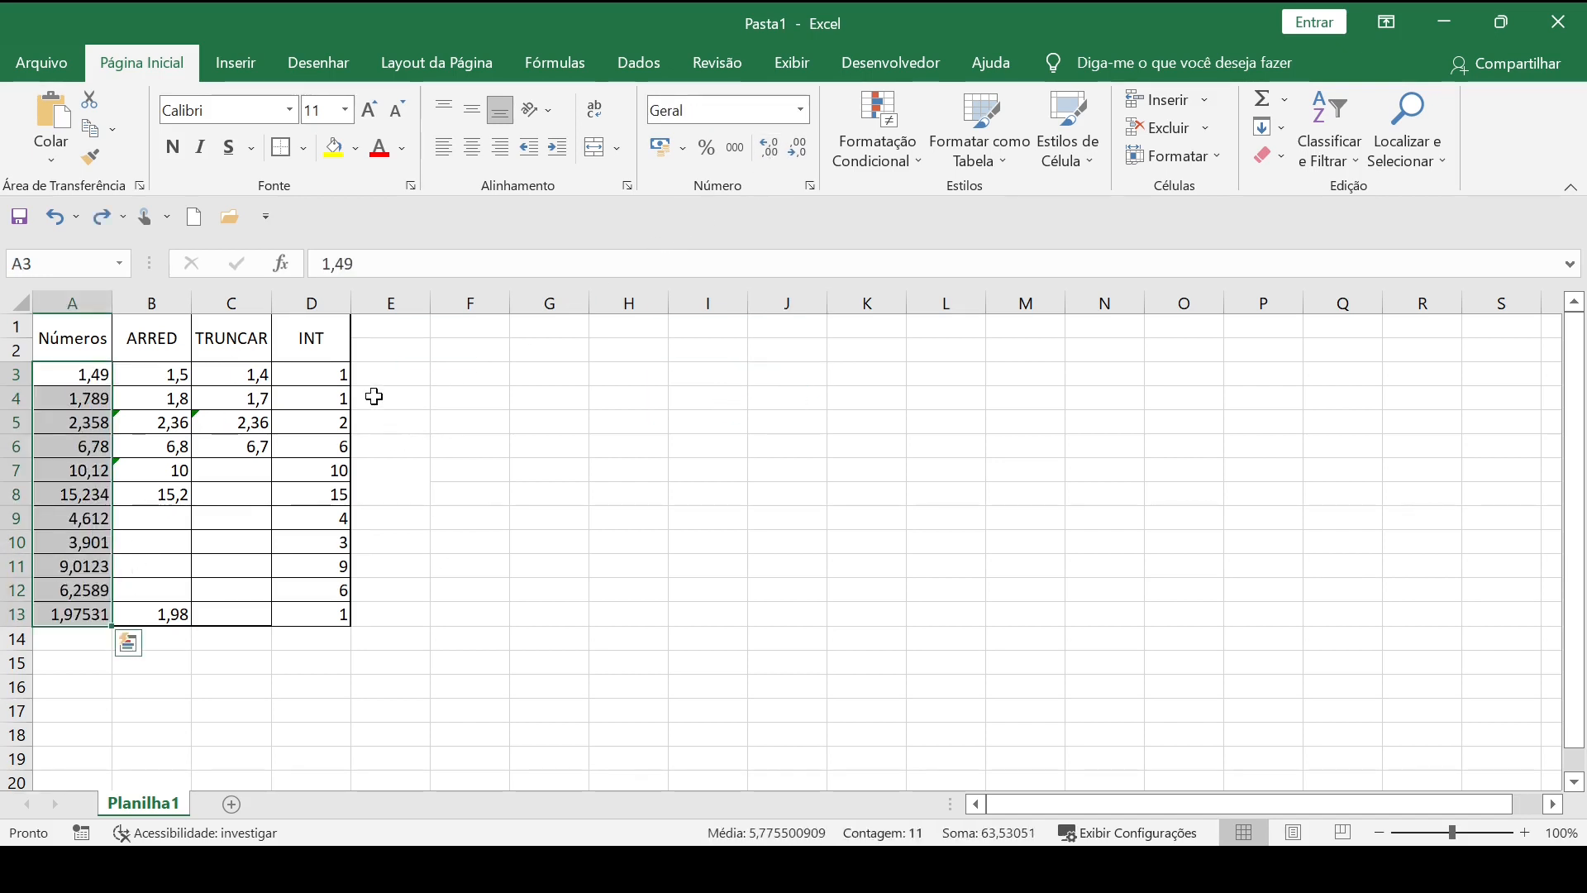
Compare the INT results in column D with the original decimal numbers in column A.
{"action": "left_click_drag", "start_coordinate": [314, 376], "coordinate": [333, 607]}
{"action": "left_click", "coordinate": [531, 569]}
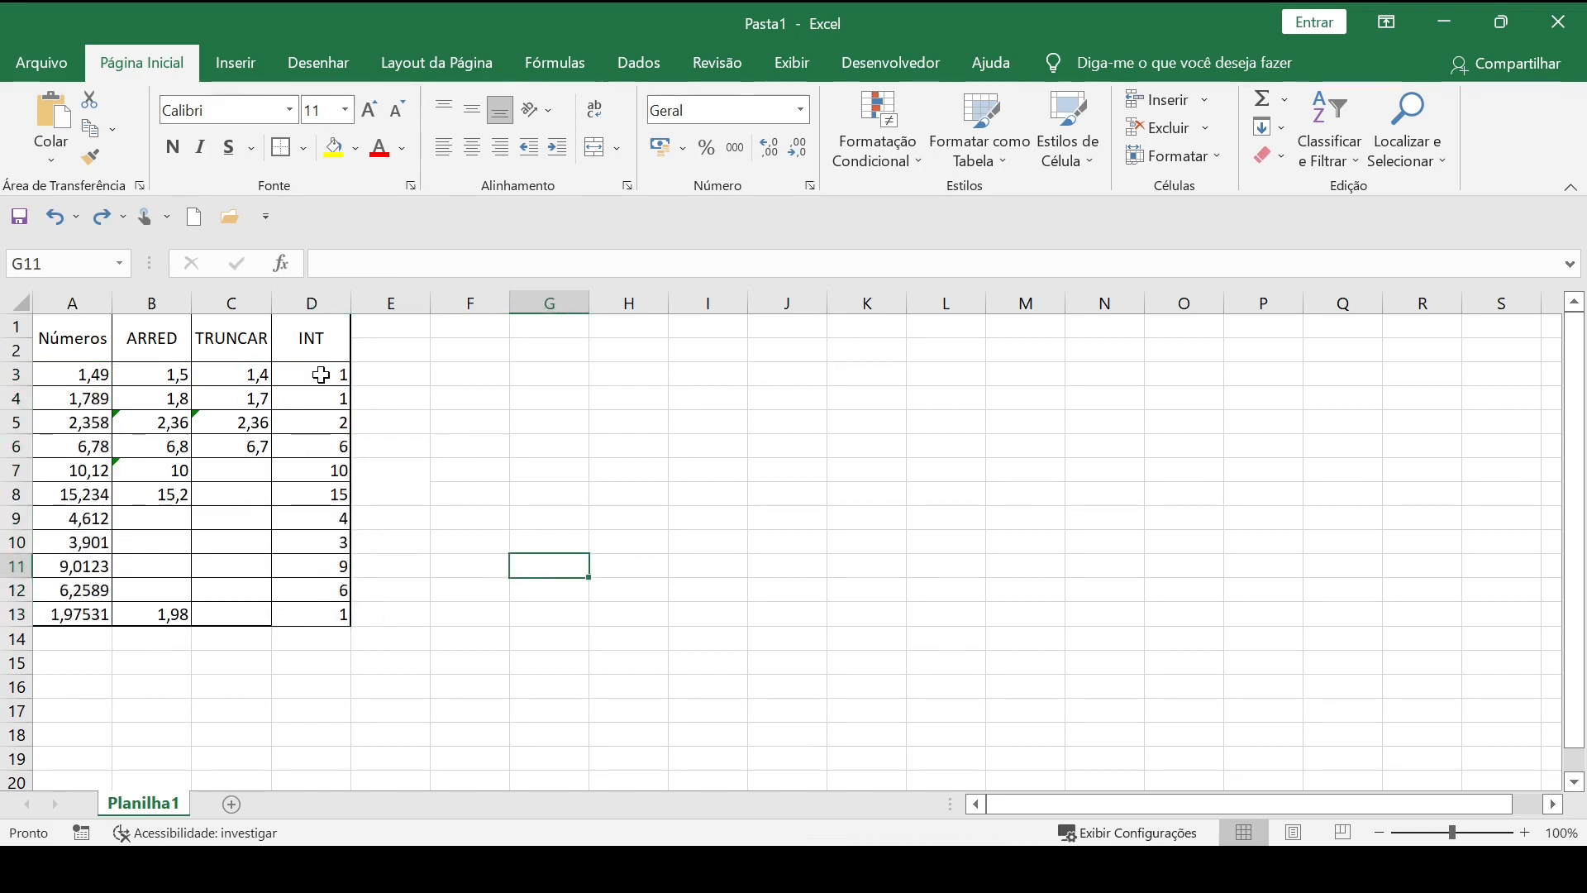
{"action": "left_click_drag", "start_coordinate": [321, 376], "coordinate": [393, 615]}
{"action": "left_click", "coordinate": [567, 563]}
{"action": "left_click_drag", "start_coordinate": [330, 378], "coordinate": [379, 382]}
{"action": "left_click", "coordinate": [346, 480]}
{"action": "left_click_drag", "start_coordinate": [83, 376], "coordinate": [99, 589]}
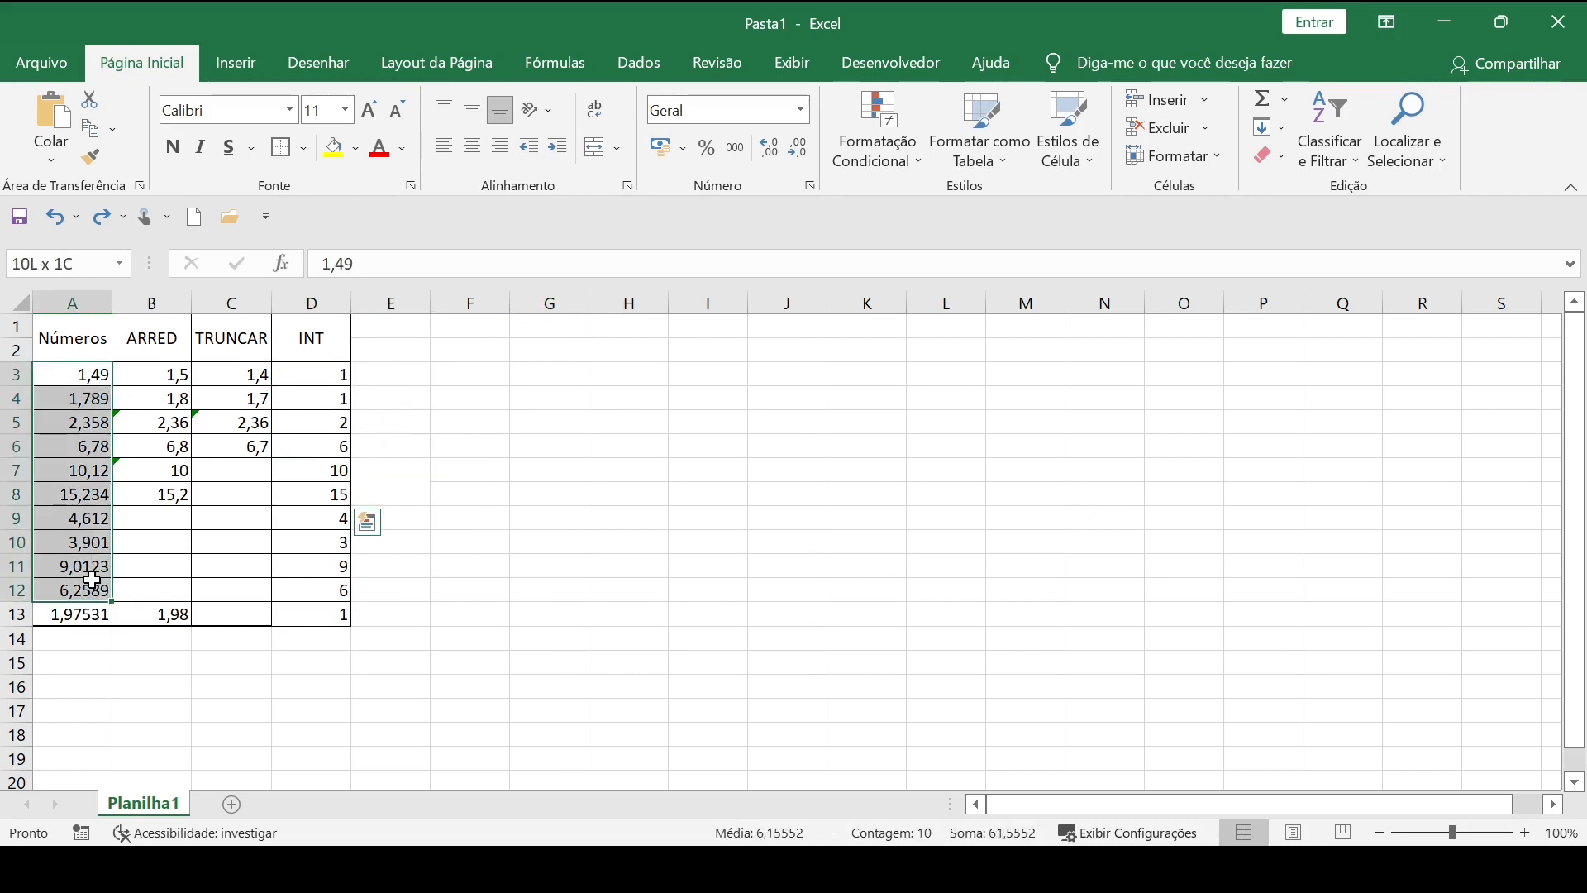
{"action": "left_click", "coordinate": [506, 567]}
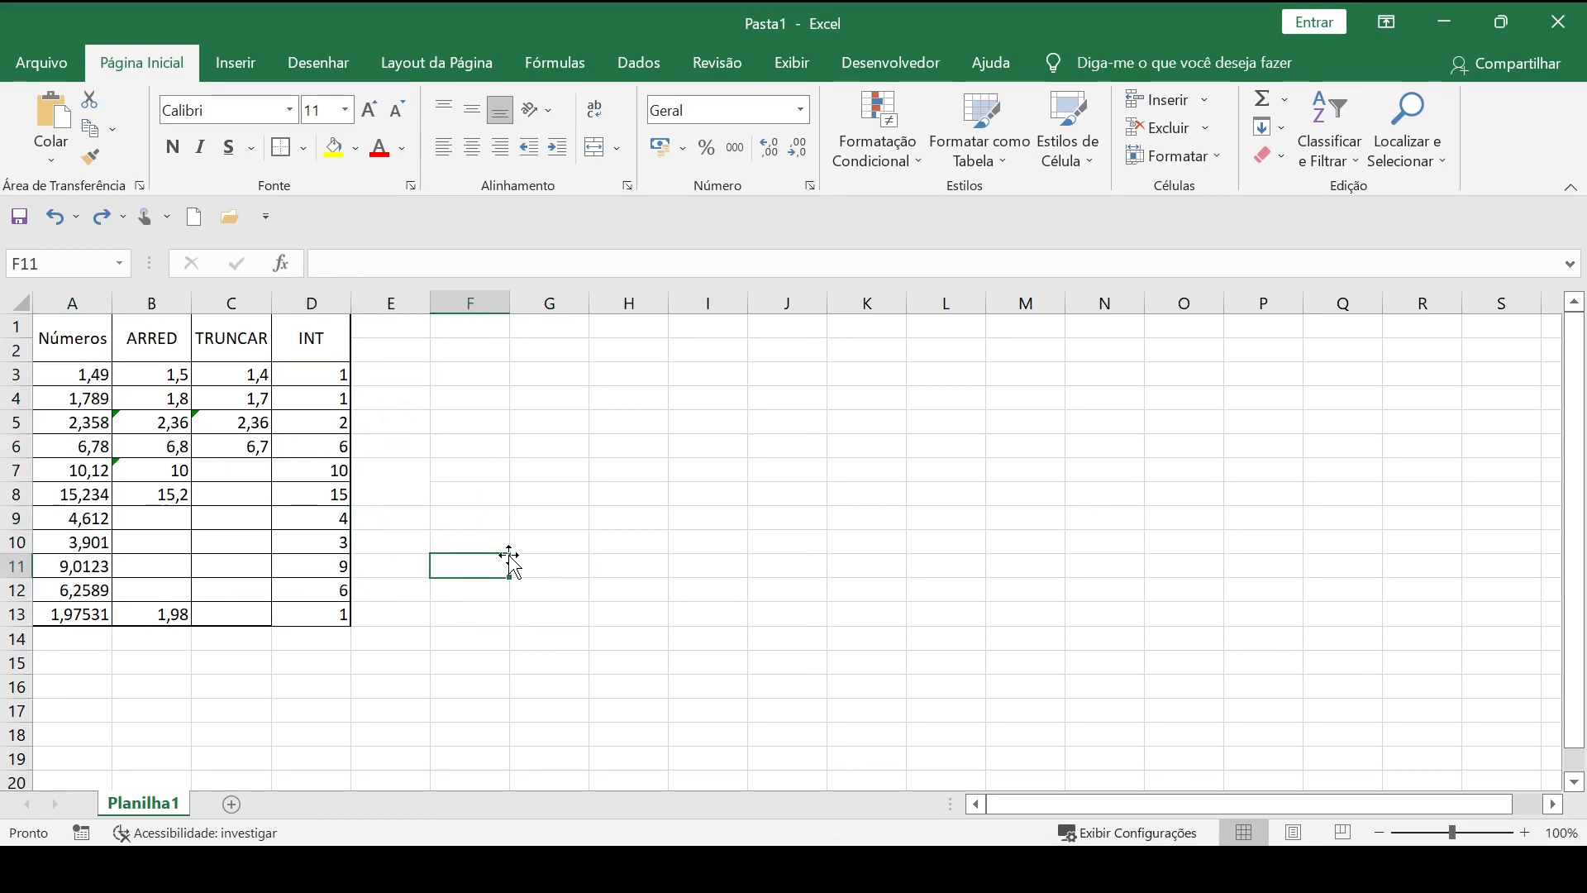